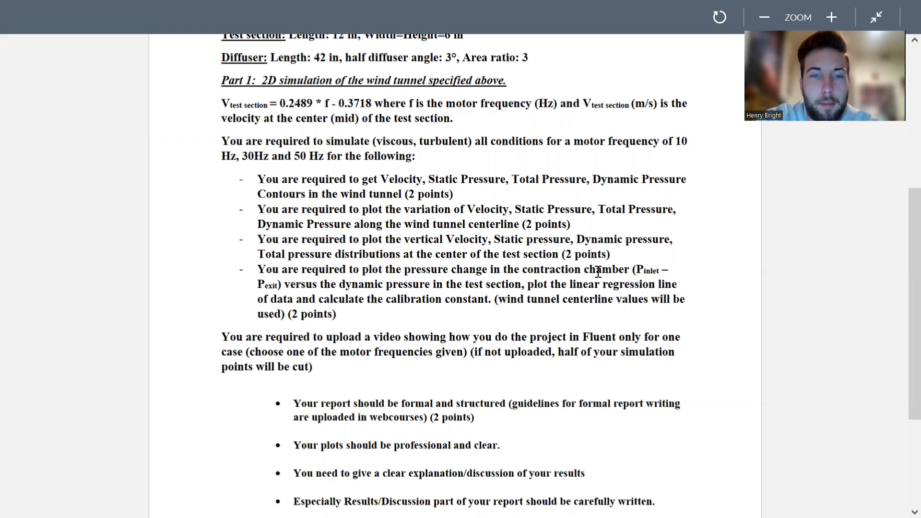
Step: Review the wind tunnel specifications in the project PDF, then the converted metric dimensions in the EAS3810 Project 1 notes
scroll(598, 271, up, 2)
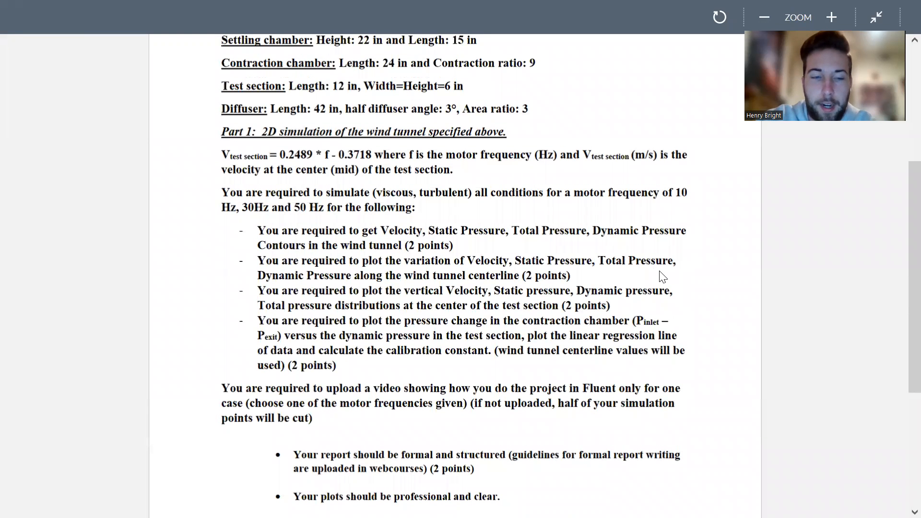
click(878, 15)
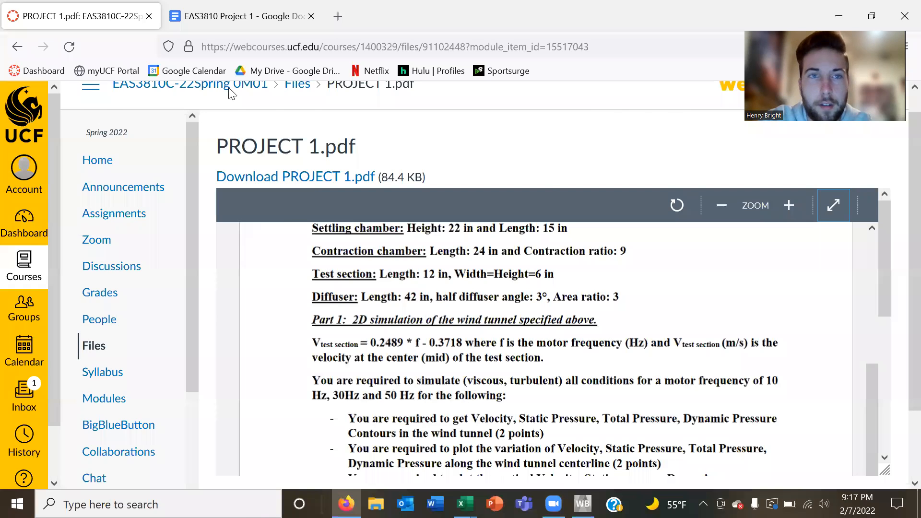
key(ctrl+Tab)
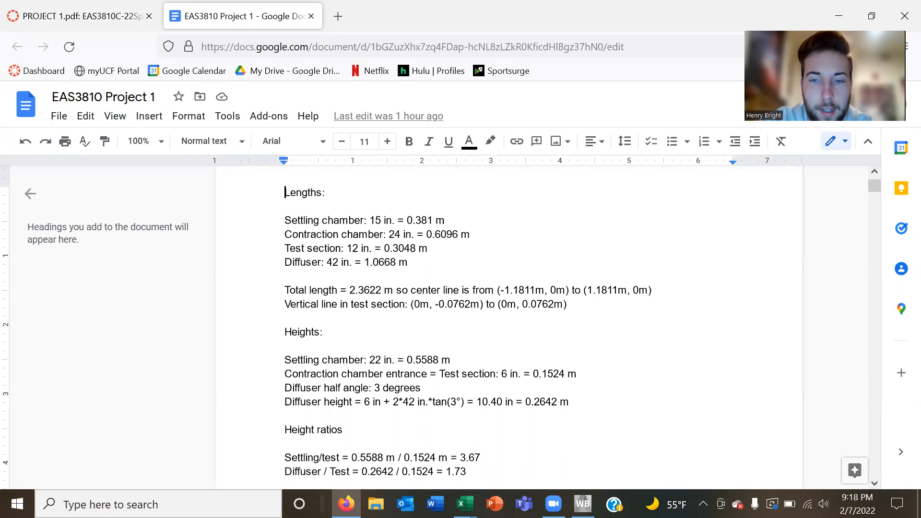
Step: Switch to Workbench and create a new DesignModeler geometry for the Fluid Flow (Fluent) system
click(583, 503)
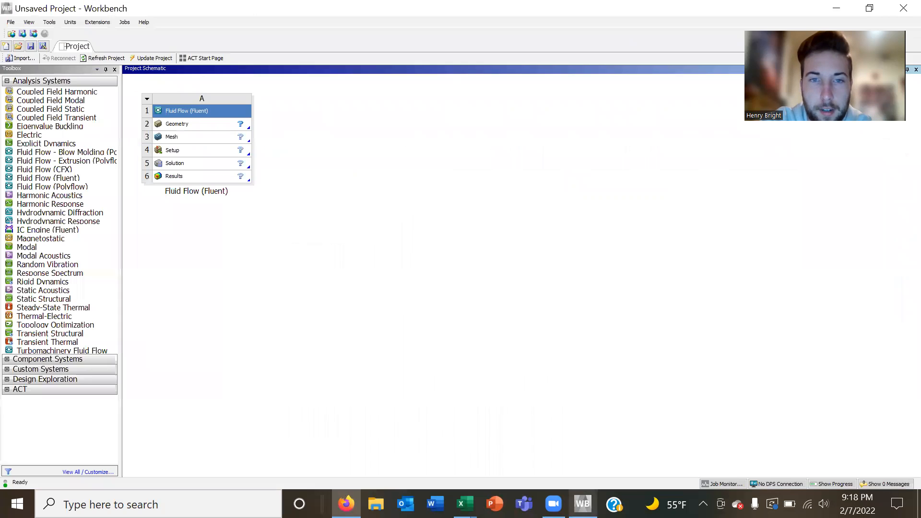
right_click(196, 121)
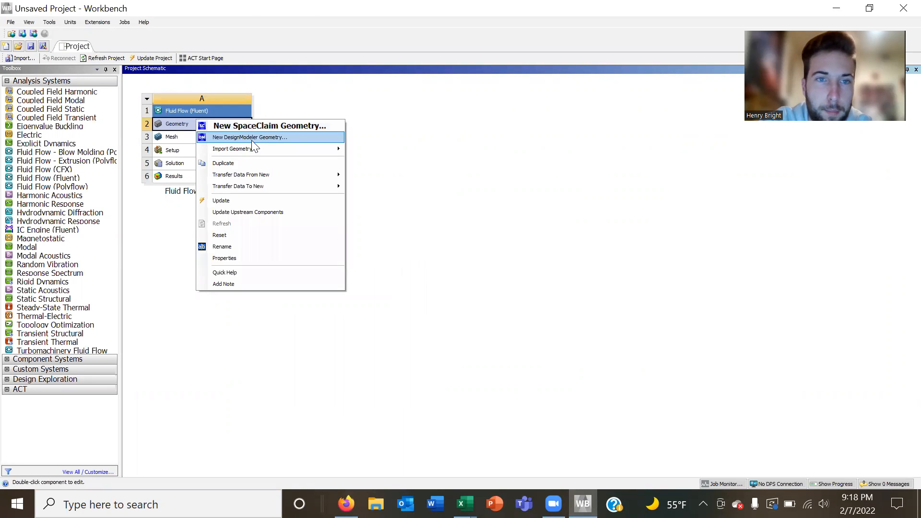
click(251, 139)
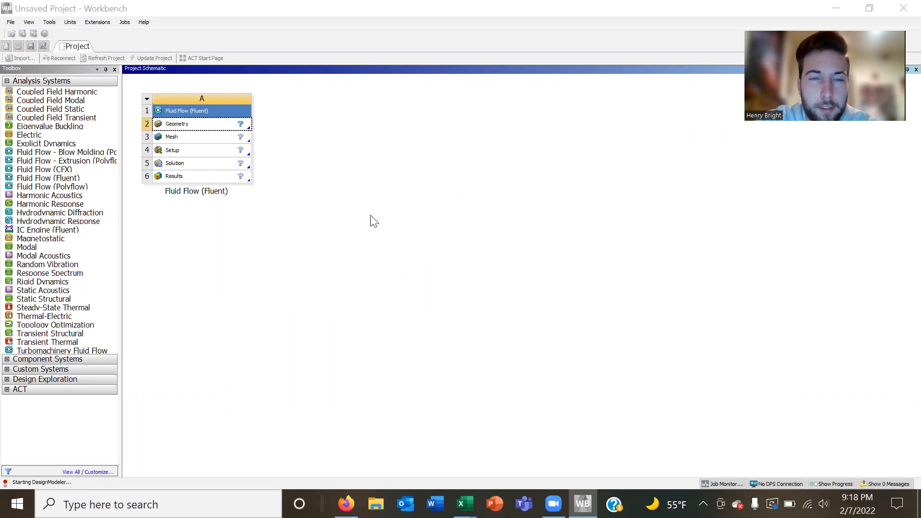
right_click(208, 124)
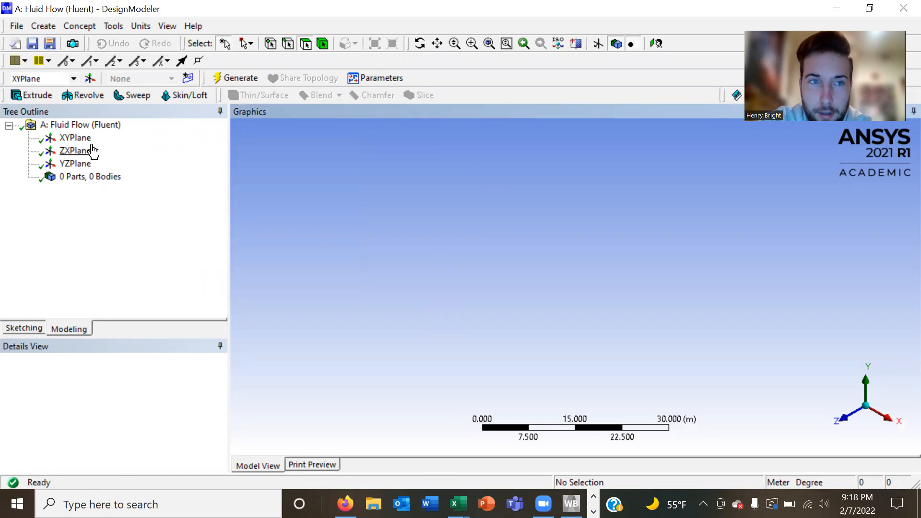
Step: Sketch a horizontal line about 1.2 m long on the XYPlane, lying along the X axis and spanning the origin
click(77, 138)
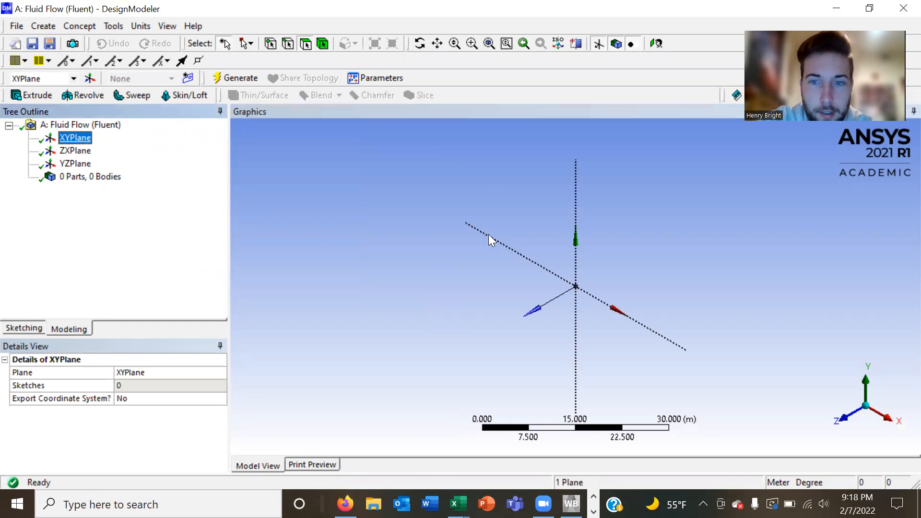
click(840, 416)
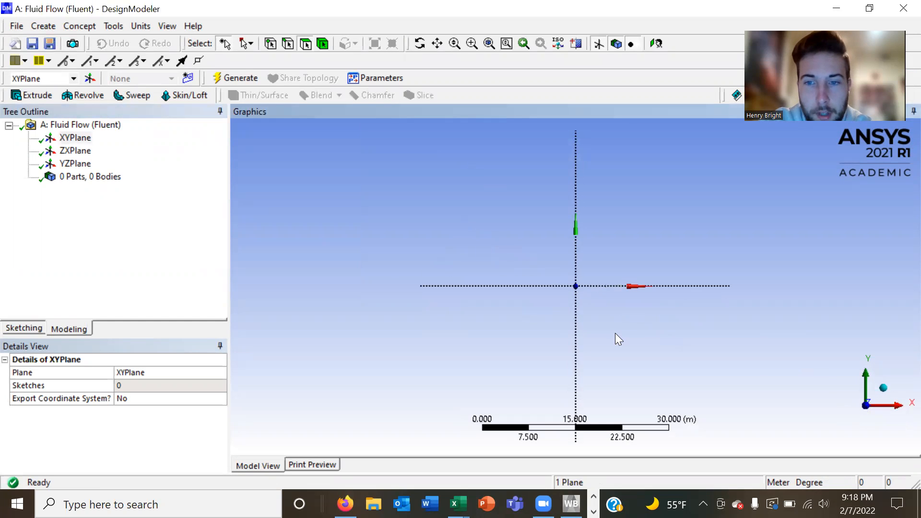
scroll(615, 333, down, 5)
scroll(614, 333, up, 10)
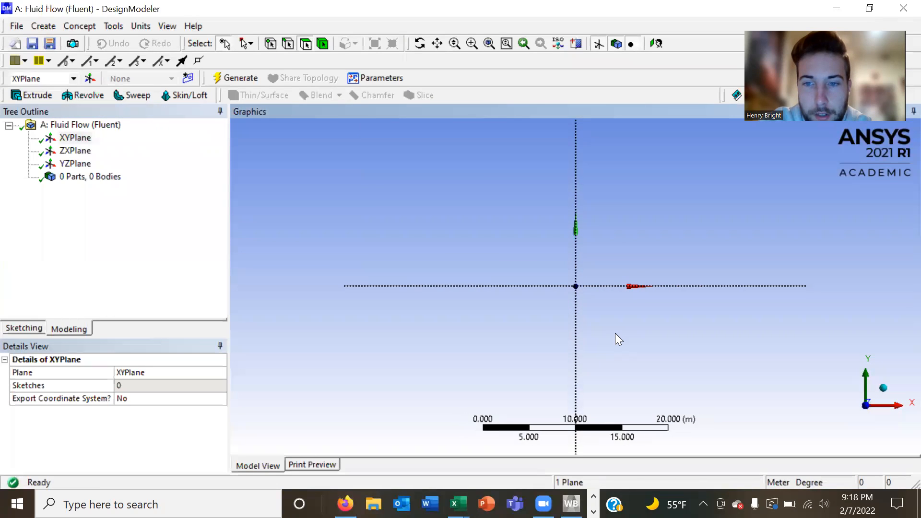
scroll(615, 334, up, 5)
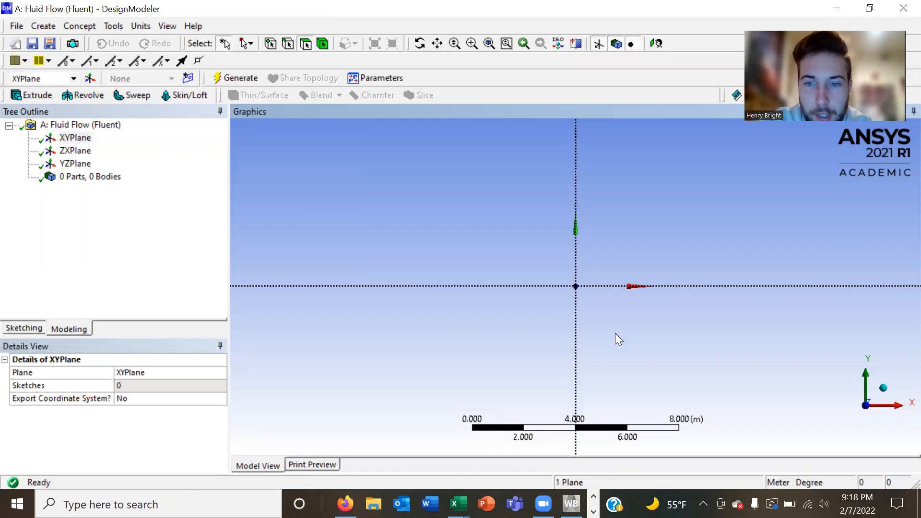
scroll(615, 333, up, 4)
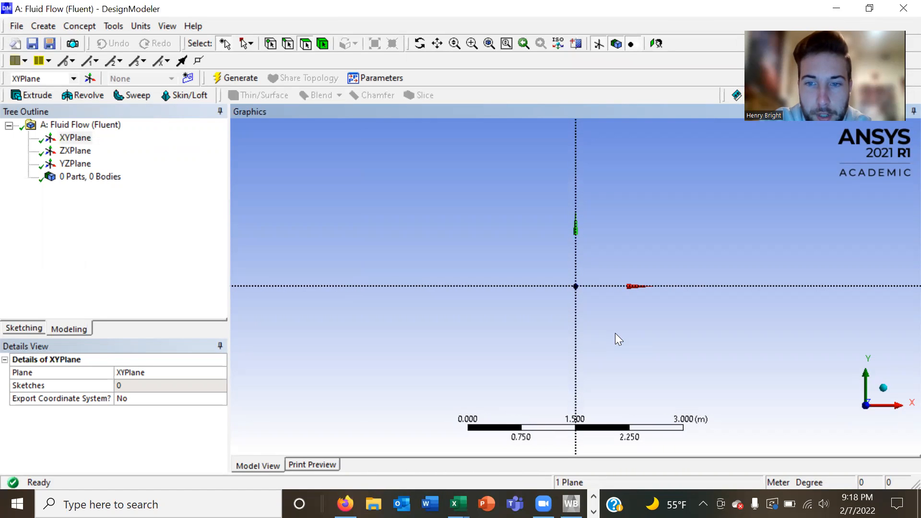
scroll(615, 333, up, 3)
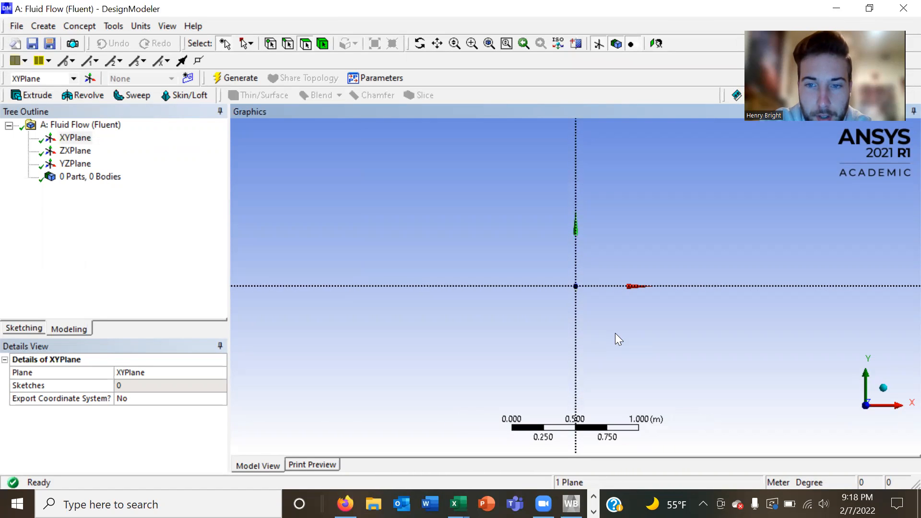
scroll(615, 333, up, 1)
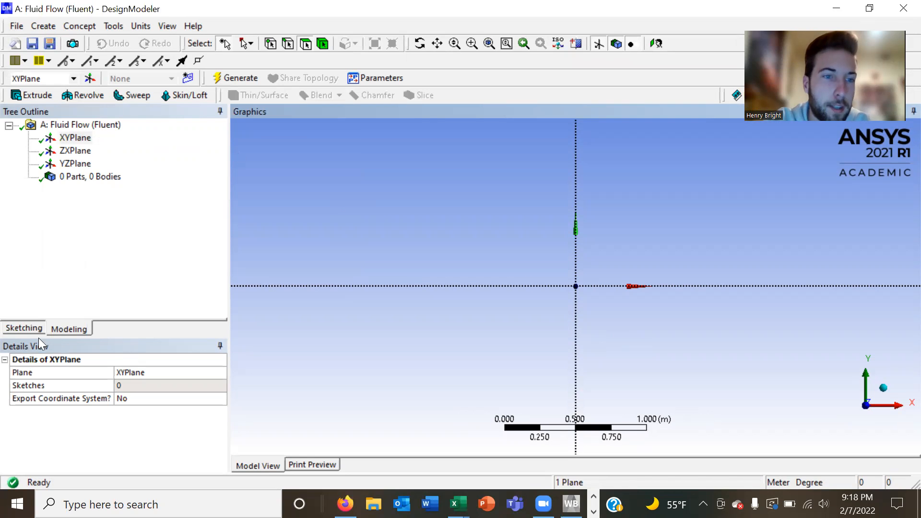
click(28, 329)
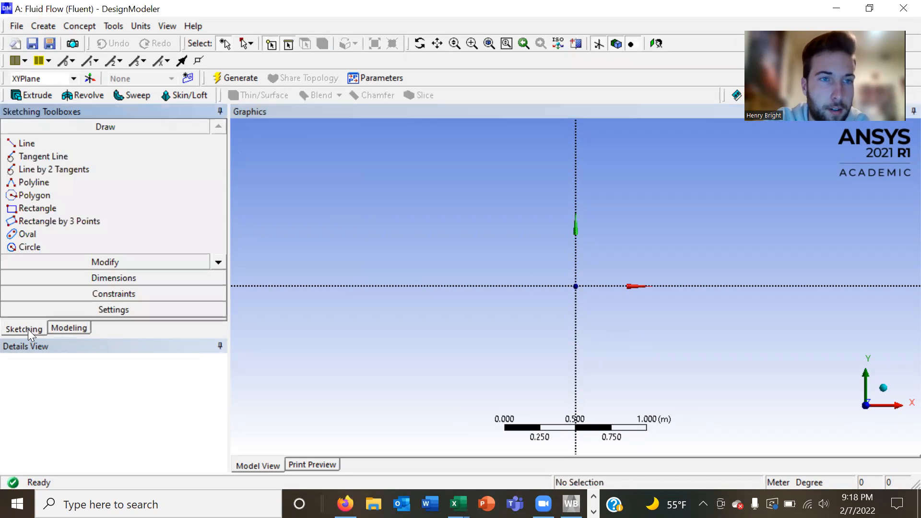
click(44, 143)
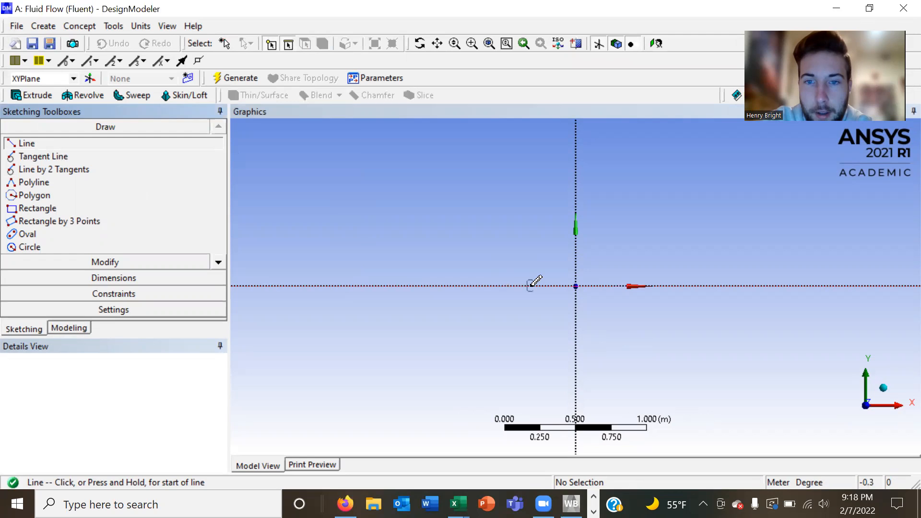
click(516, 286)
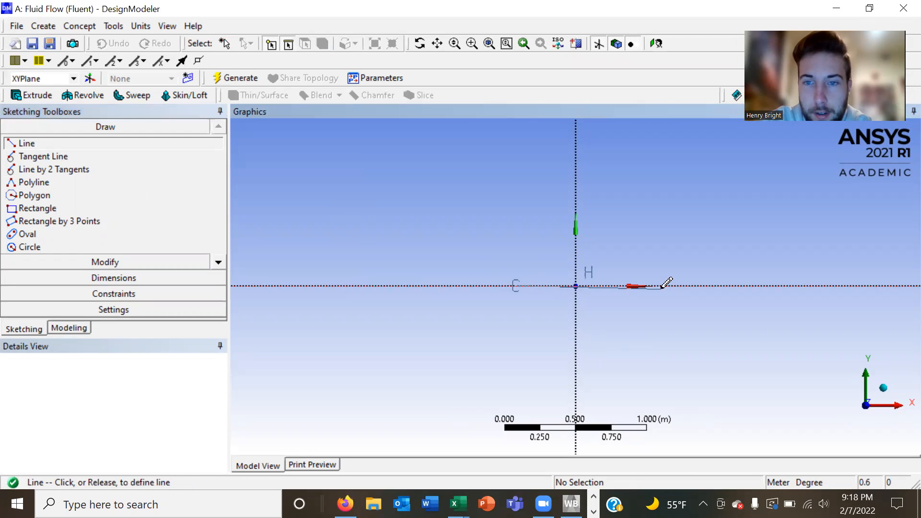
click(684, 284)
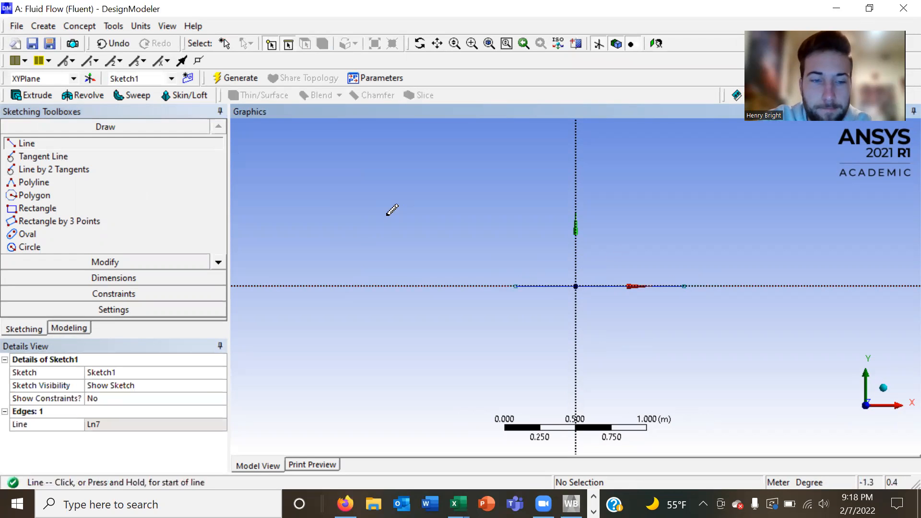
key(Escape)
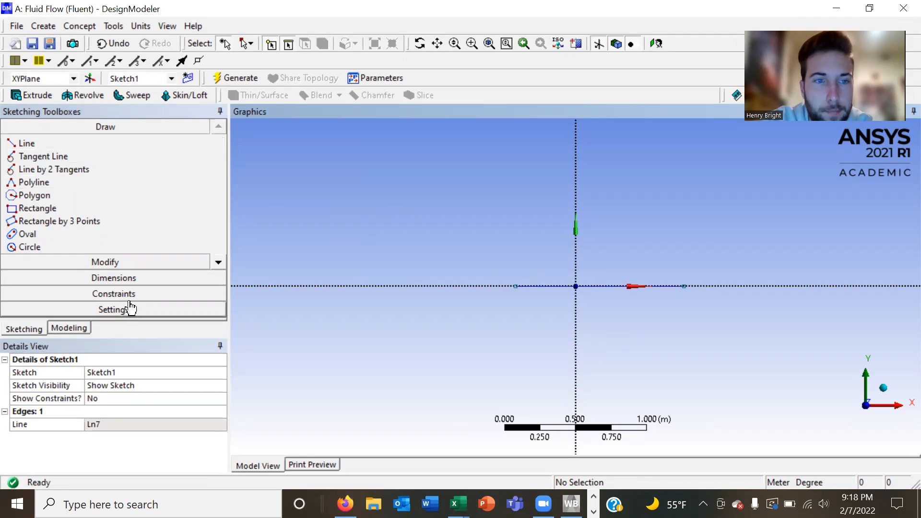
Step: Apply a Midpoint constraint that centres the horizontal line on the origin
click(102, 293)
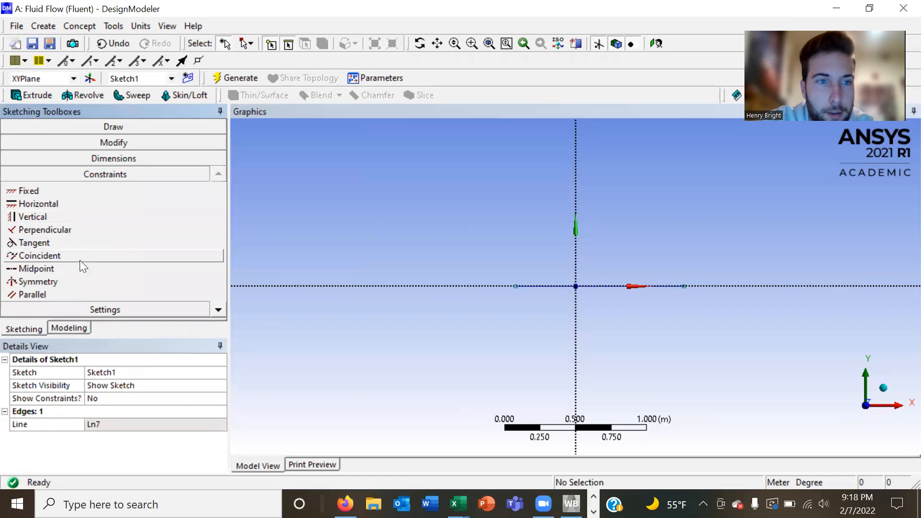
click(64, 270)
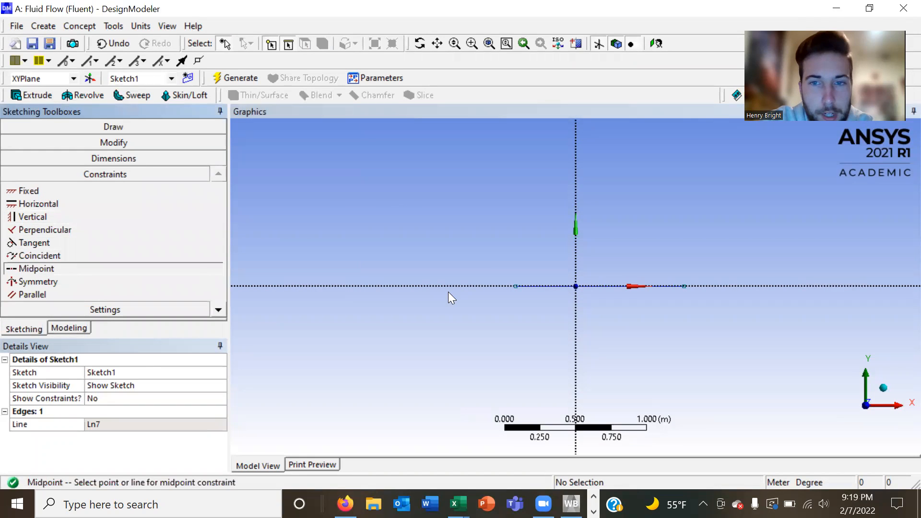
click(534, 287)
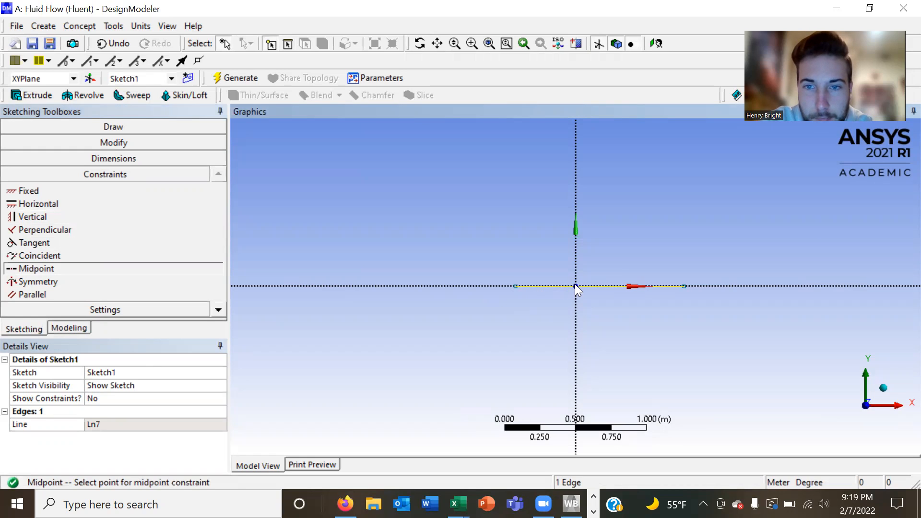
scroll(575, 286, up, 5)
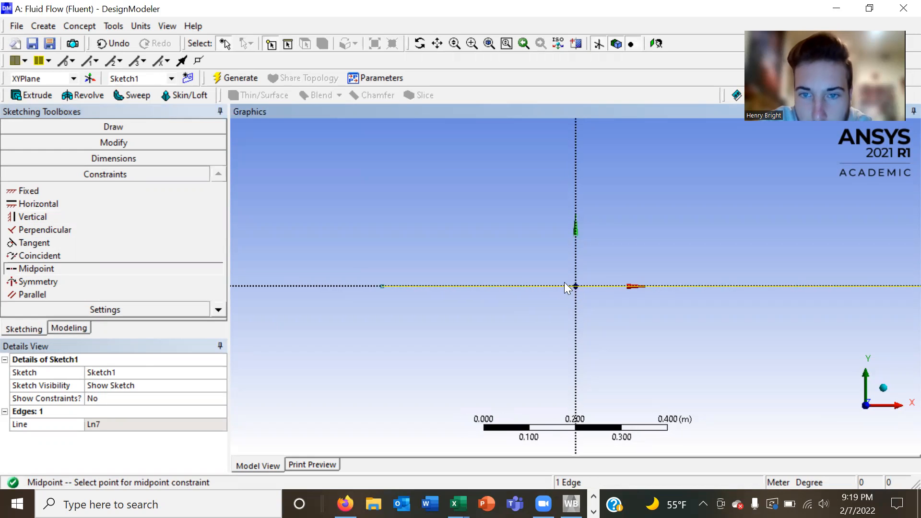
click(576, 287)
scroll(445, 217, down, 5)
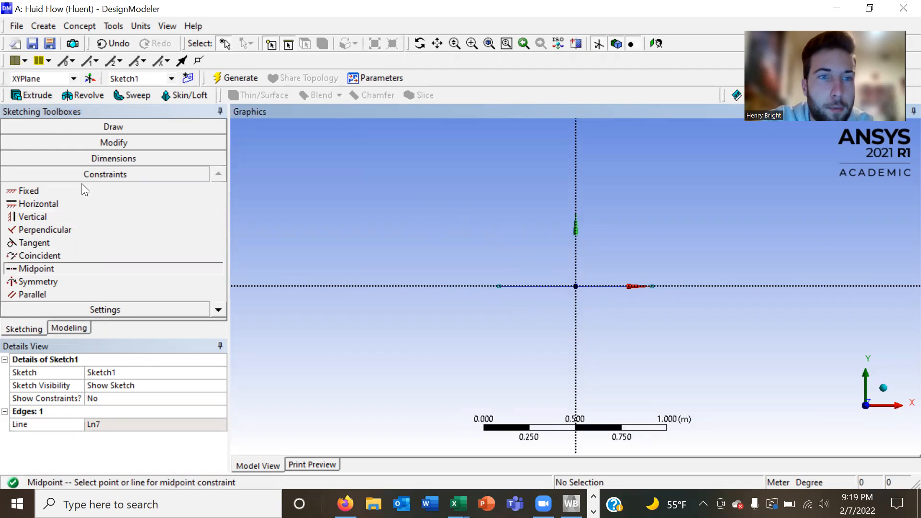
Step: Sketch two vertical lines about 0.5 m long across the X axis, one just beyond each end of the horizontal line
click(55, 127)
click(27, 144)
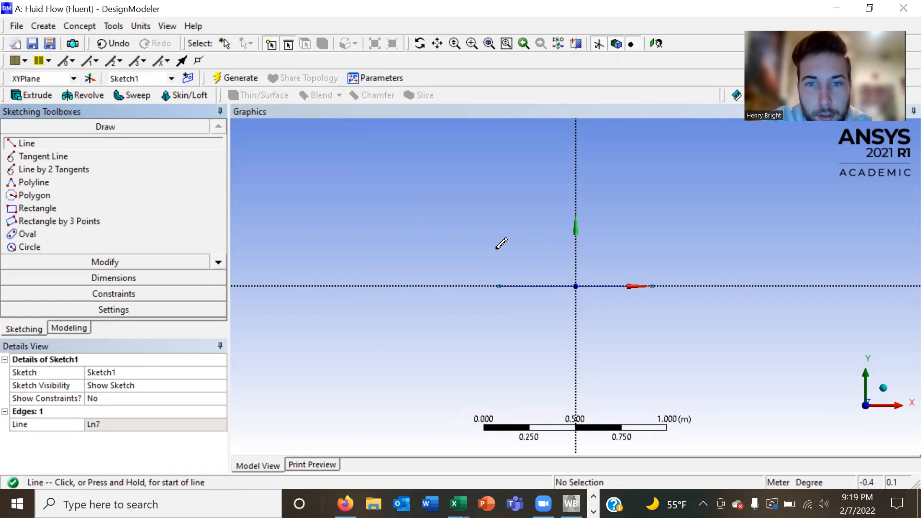
click(474, 249)
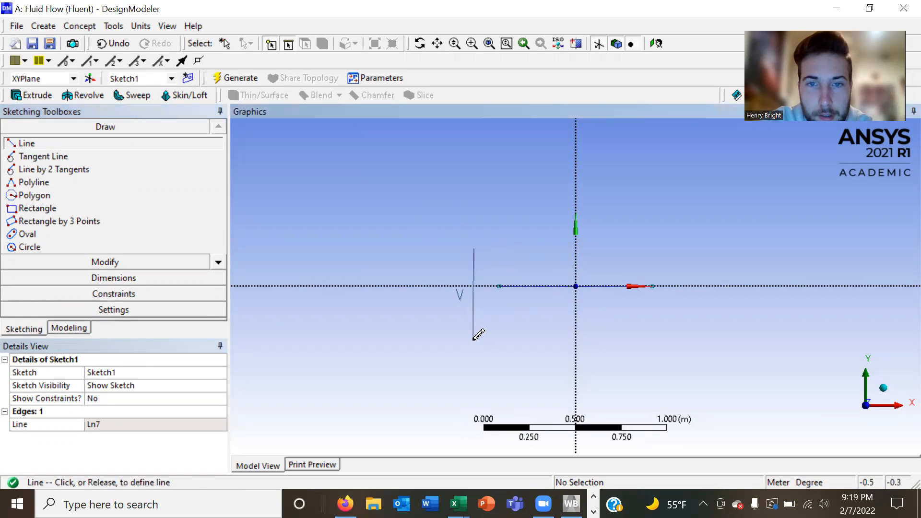
click(474, 339)
click(681, 245)
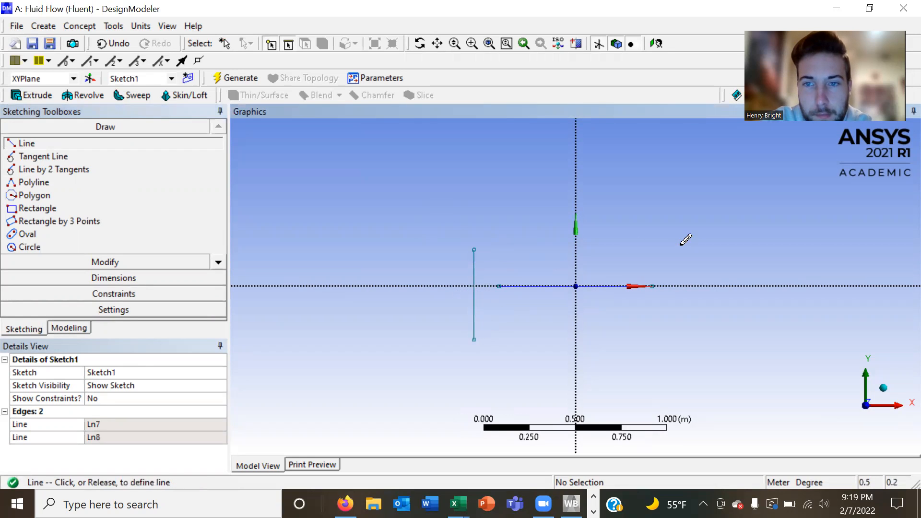
click(679, 344)
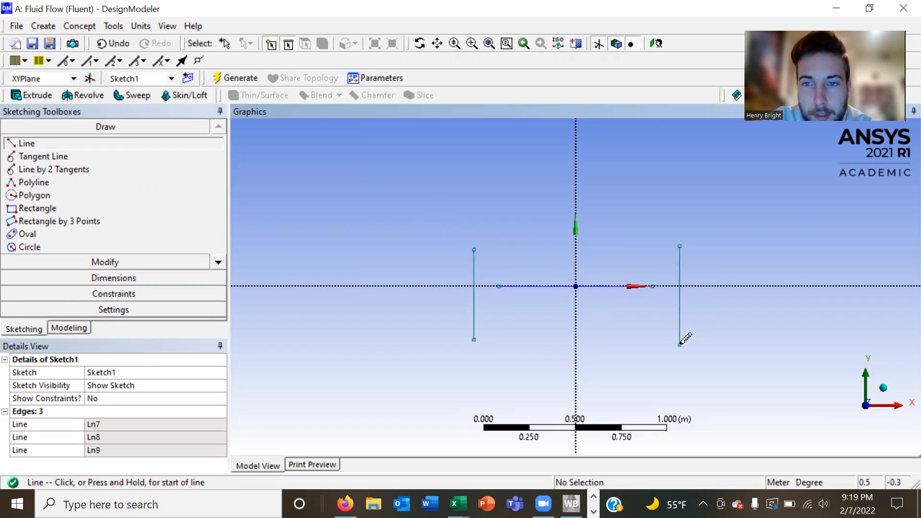
Step: Apply Midpoint constraints that centre each vertical line on the nearest endpoint of the horizontal line
click(120, 294)
click(43, 268)
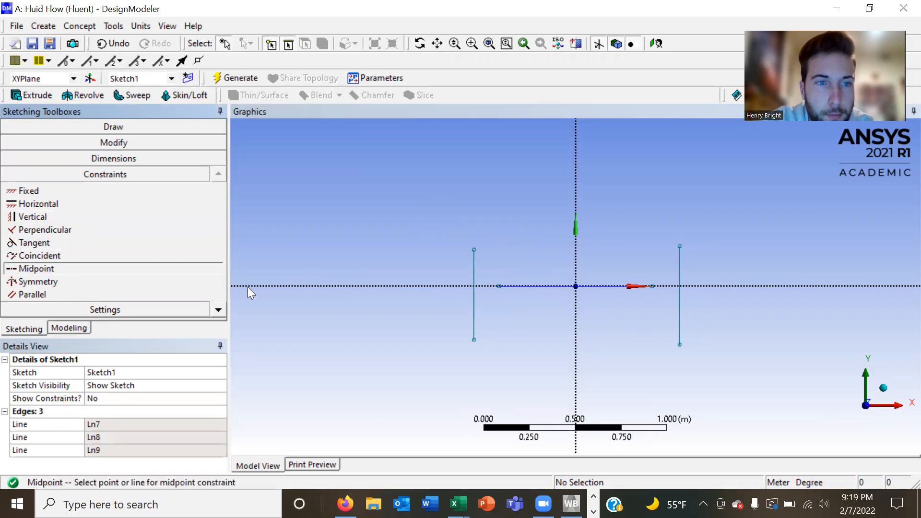
click(474, 263)
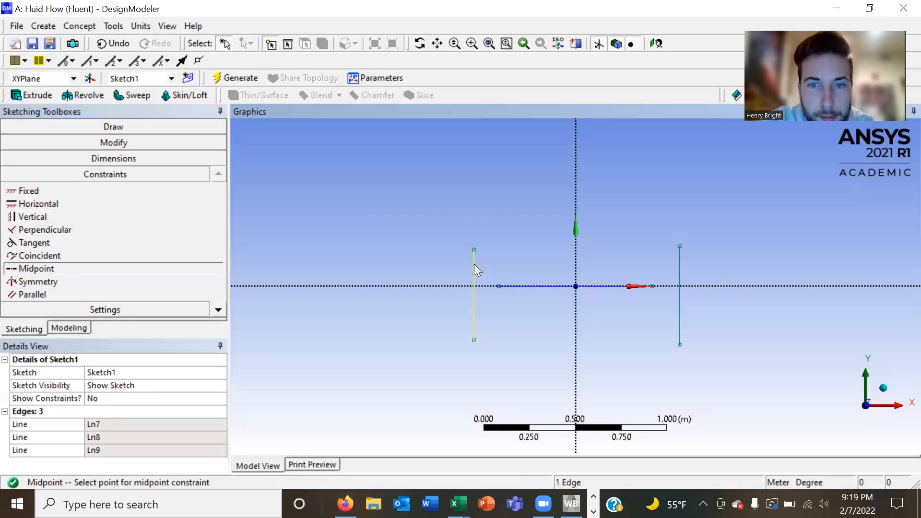
click(498, 286)
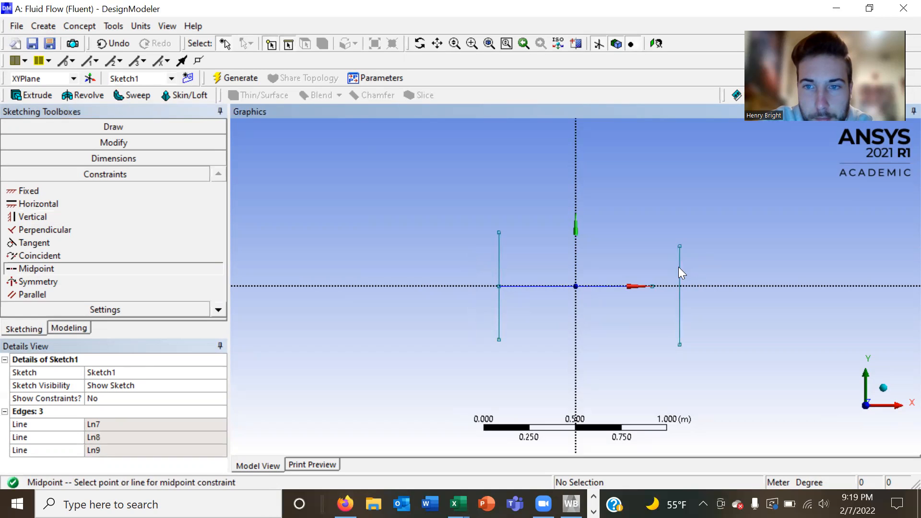
click(680, 270)
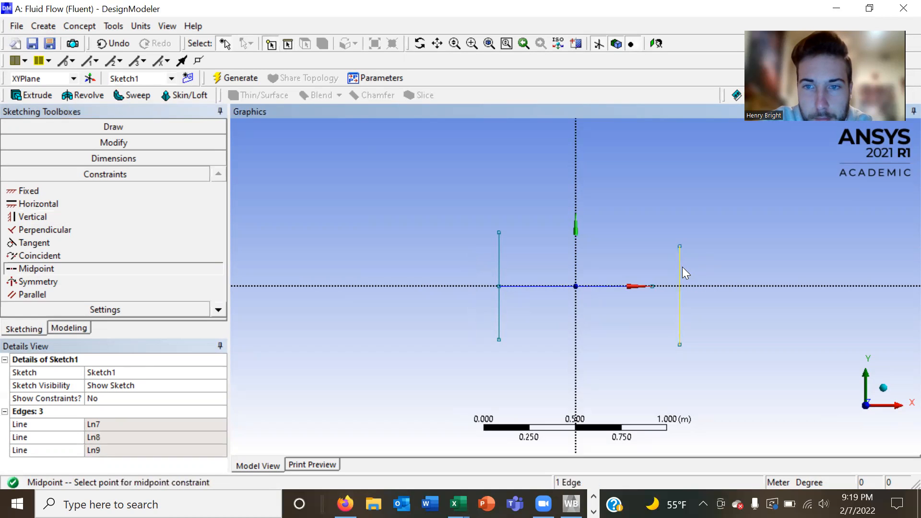
click(654, 287)
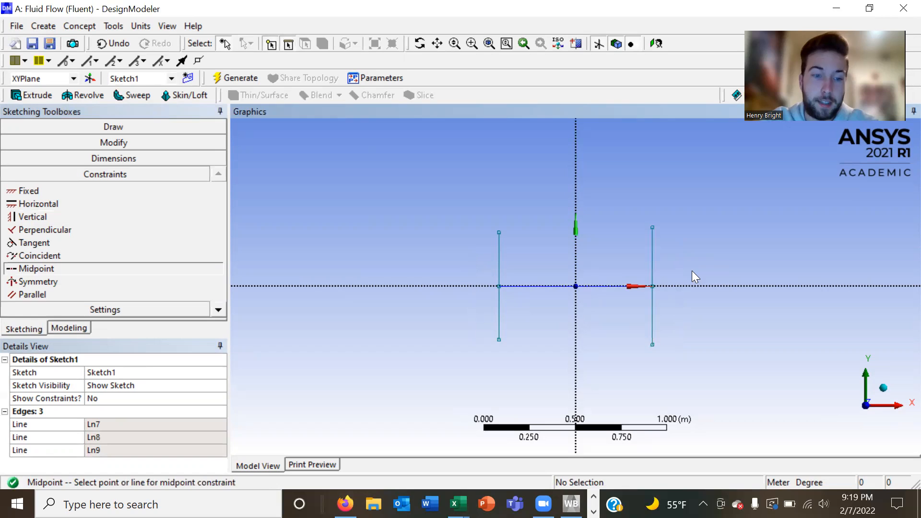
key(Escape)
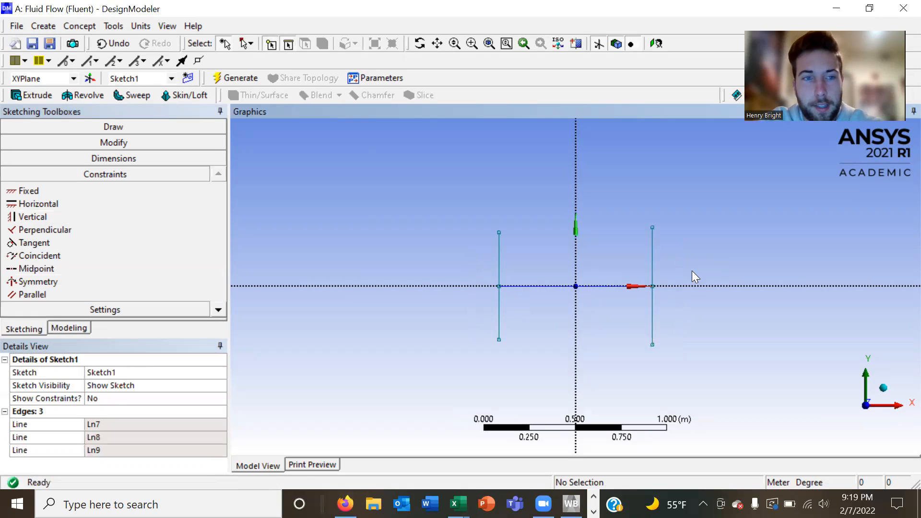
Step: Add General dimensions to the lengths of the two vertical lines at the ends of the centred horizontal line
click(130, 157)
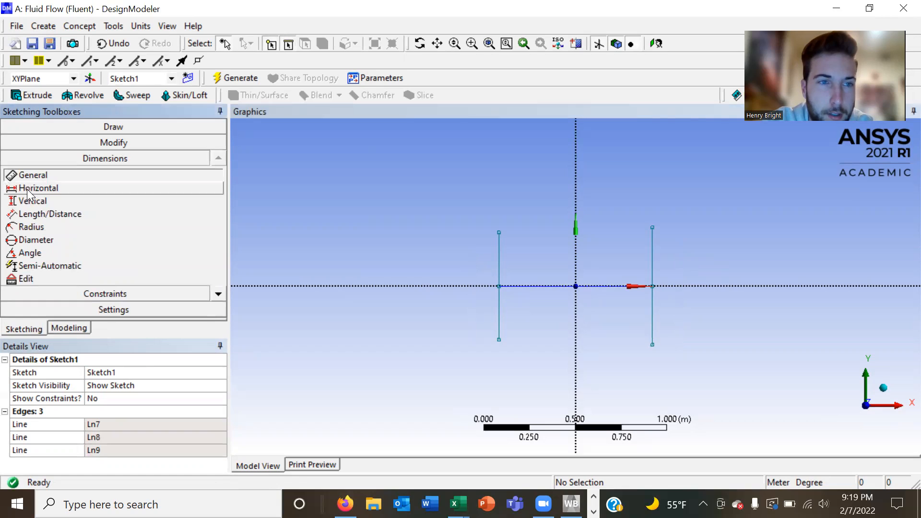
click(499, 260)
click(302, 261)
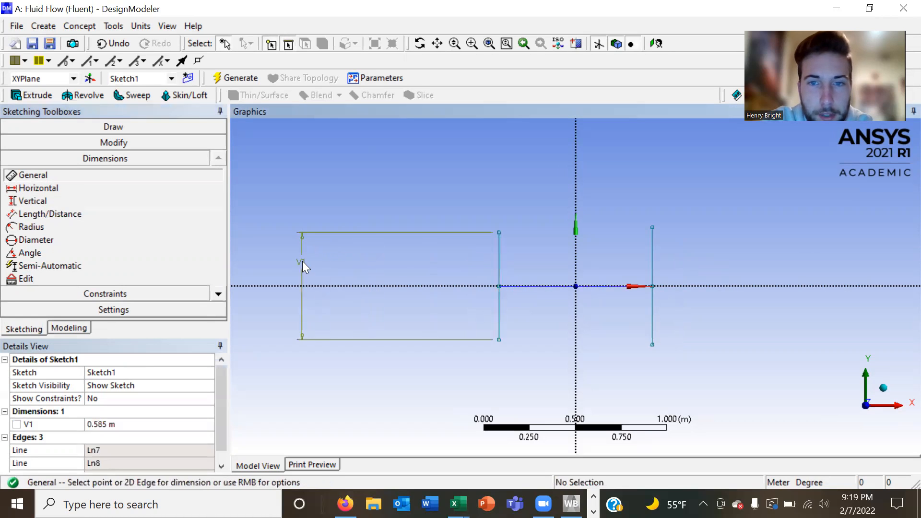
click(654, 258)
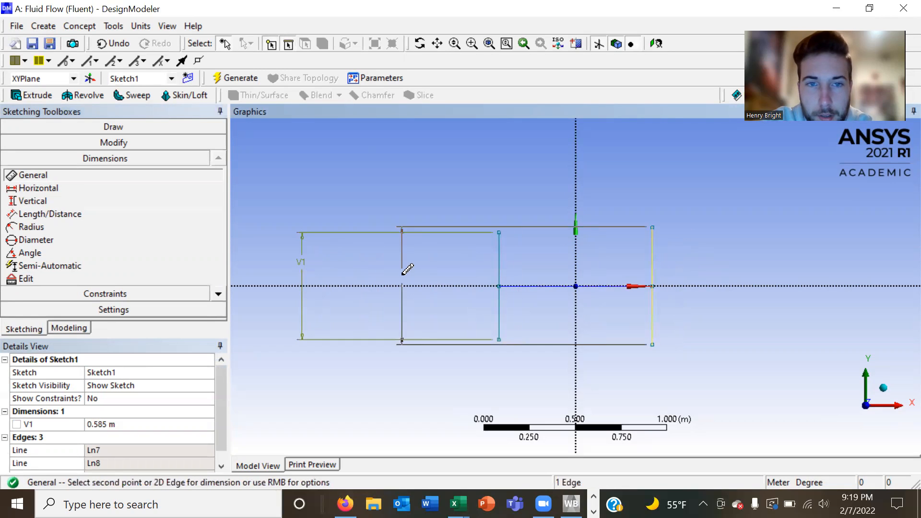
click(320, 268)
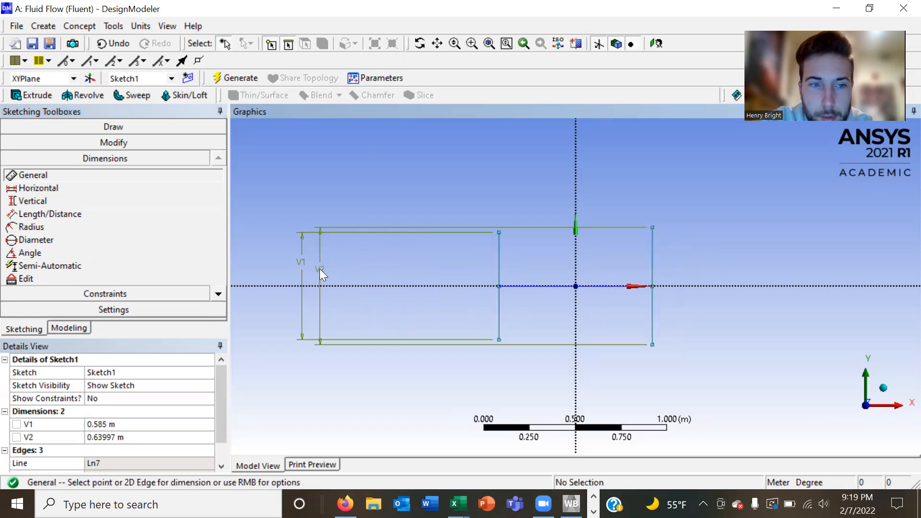
Step: Set the lengths of both vertical end lines, V1 and V2, to 0.1524 m
click(104, 424)
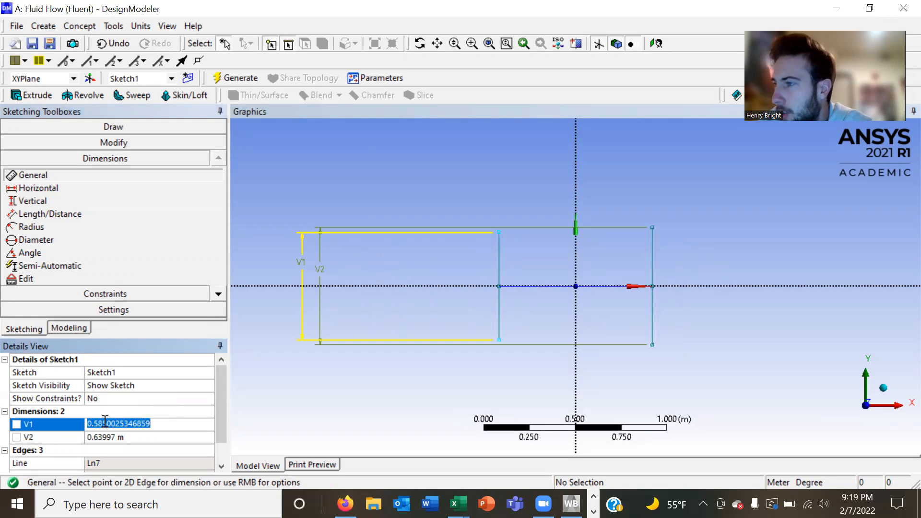
text(0.15)
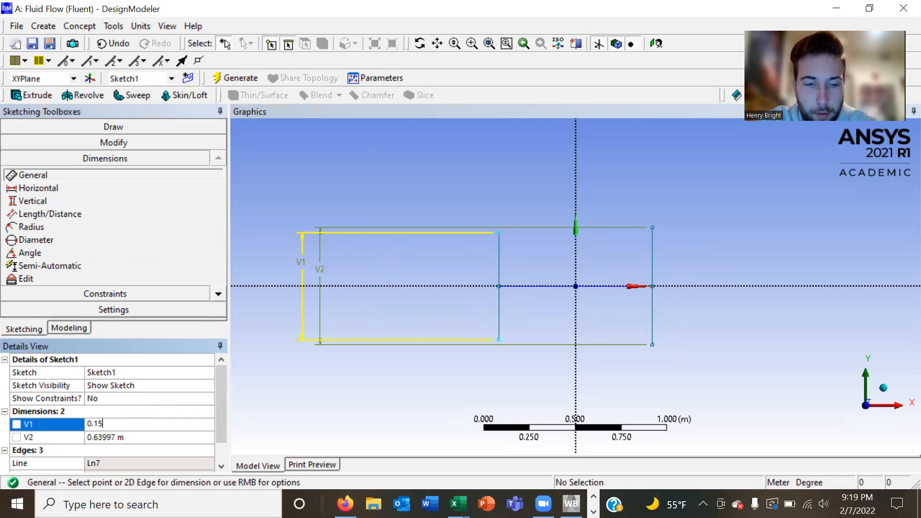
text(24)
key(Return)
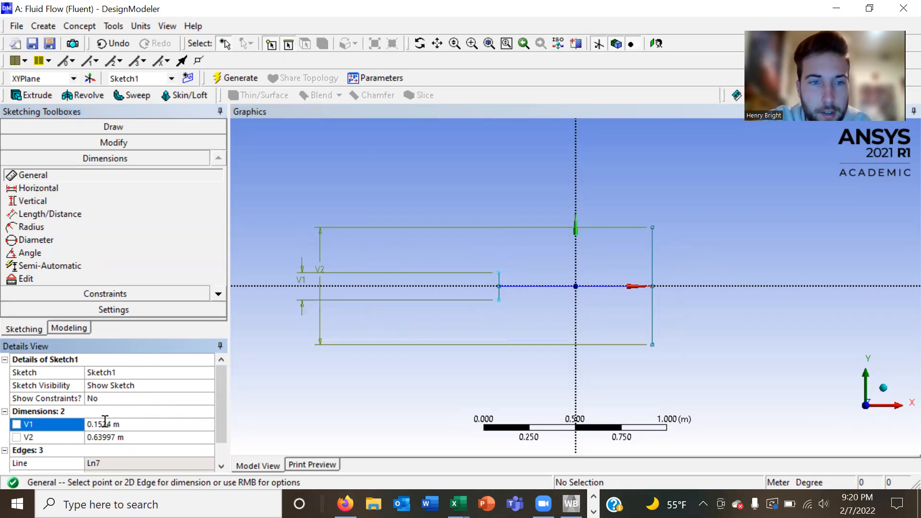
click(112, 437)
text(0.1524)
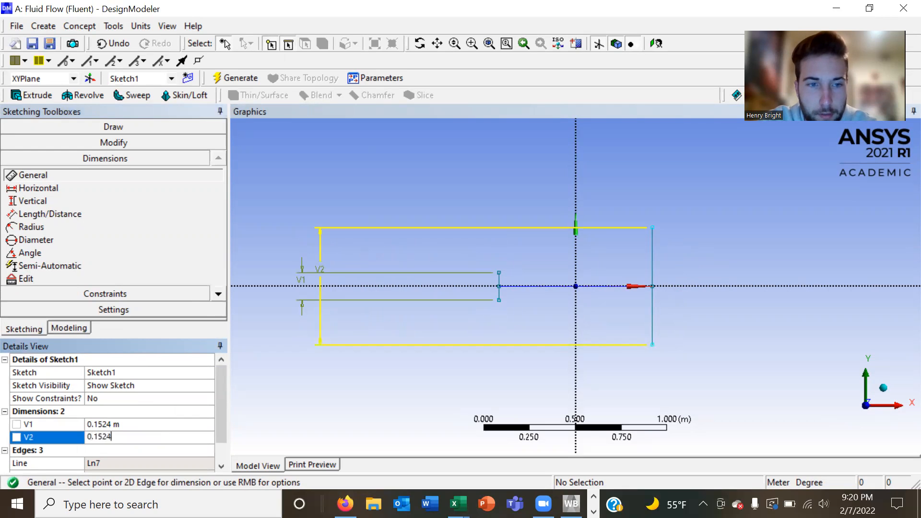
key(Return)
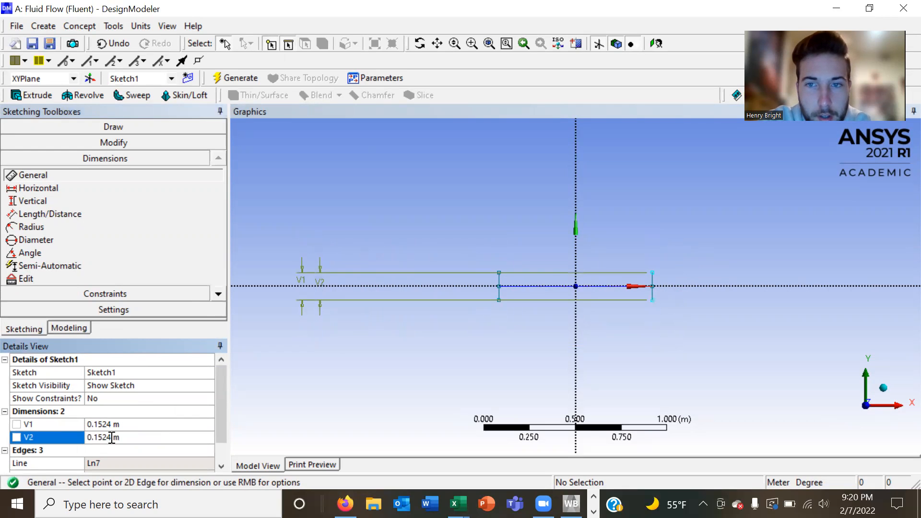
Step: Close the test section rectangle with two lines joining the upper endpoints and the lower endpoints of the vertical lines
click(142, 127)
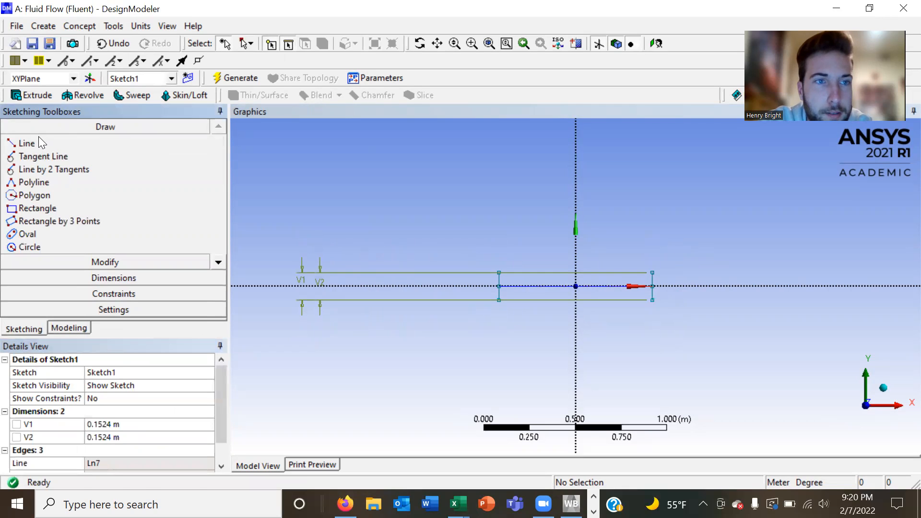
click(36, 143)
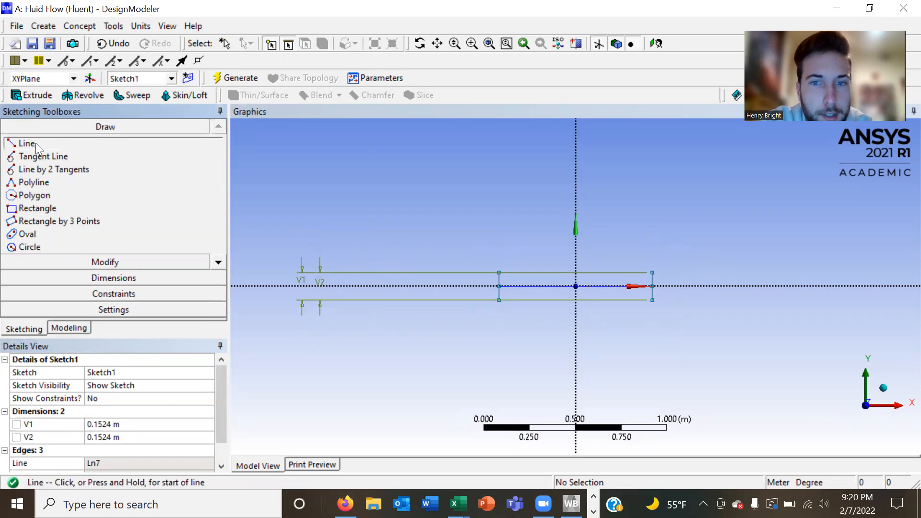
click(498, 272)
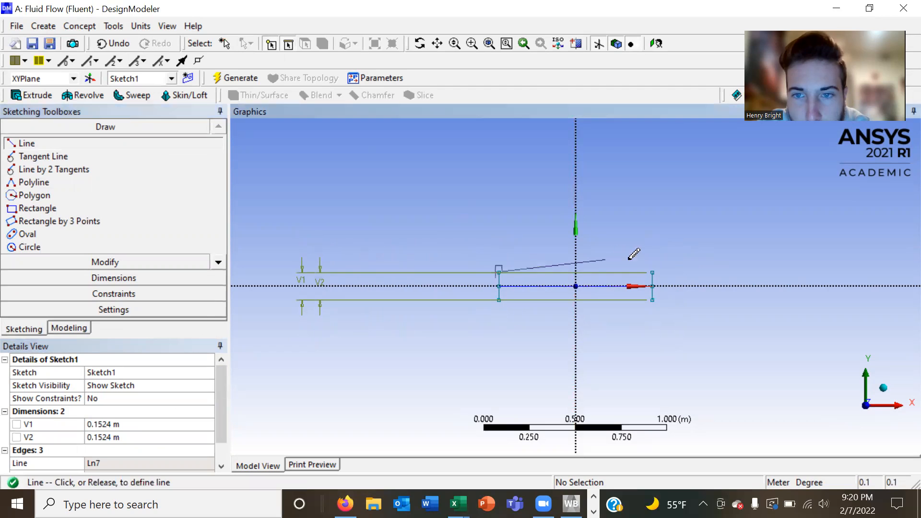
click(653, 267)
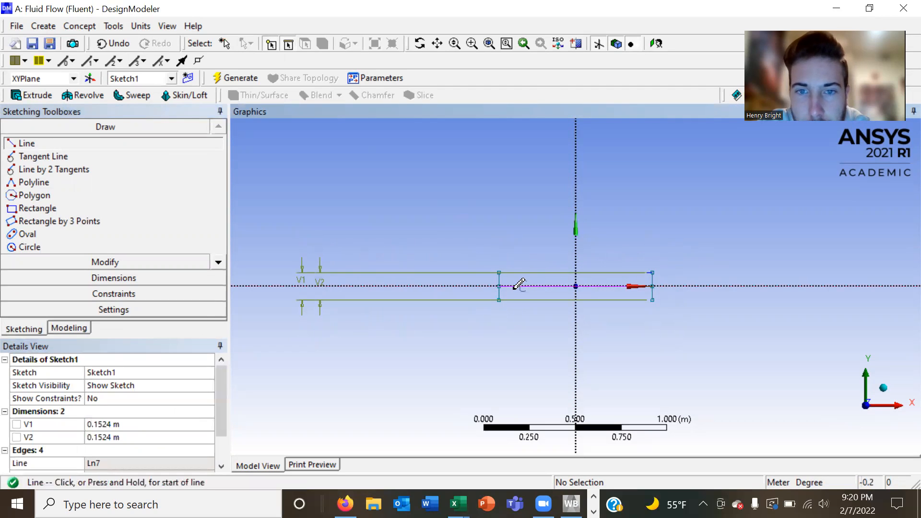
click(499, 299)
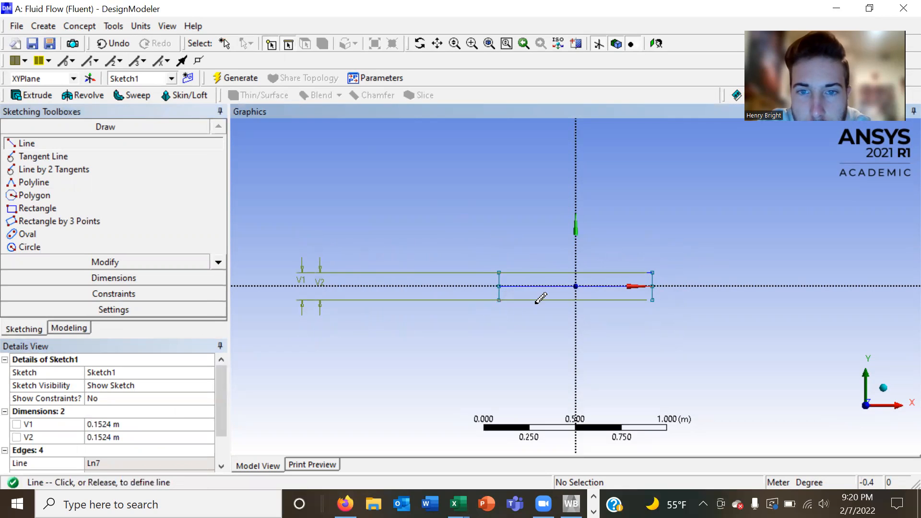
click(652, 300)
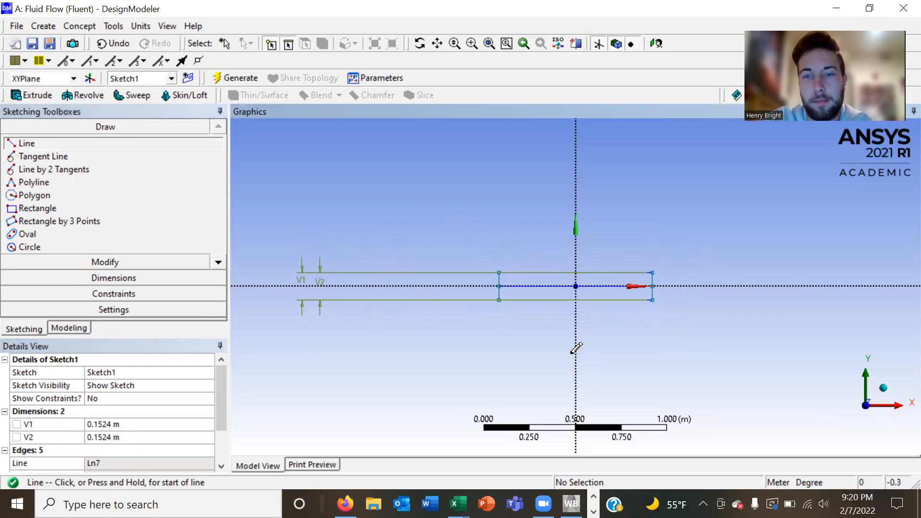
key(Escape)
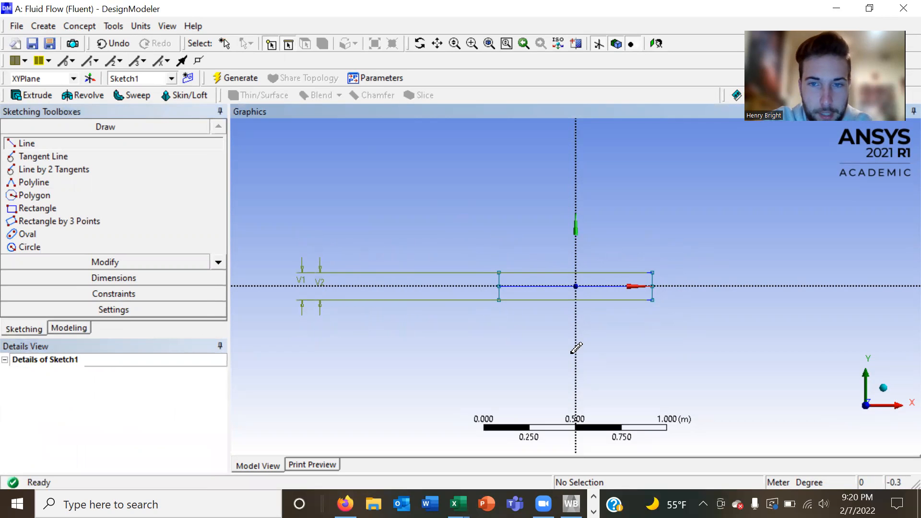
Step: Dimension the lower edge of the test section rectangle and set its length to 0.3048 m
click(160, 277)
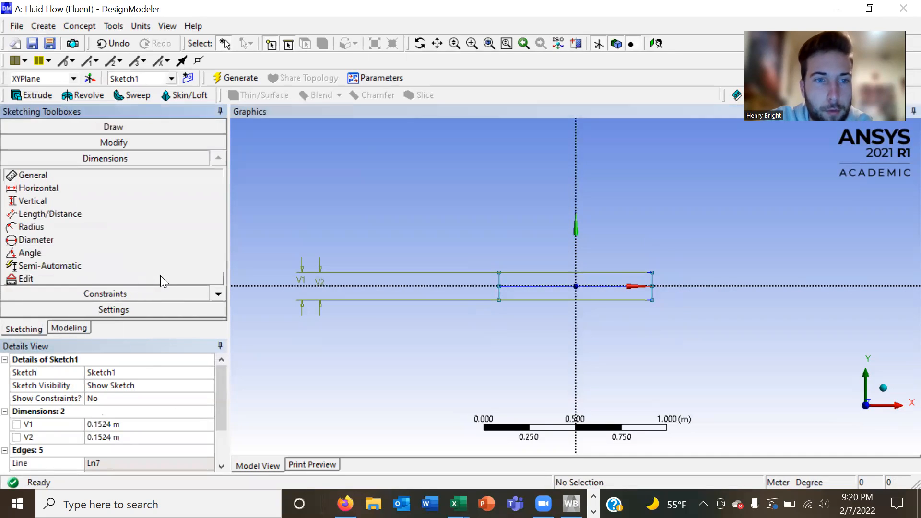
click(531, 300)
click(533, 380)
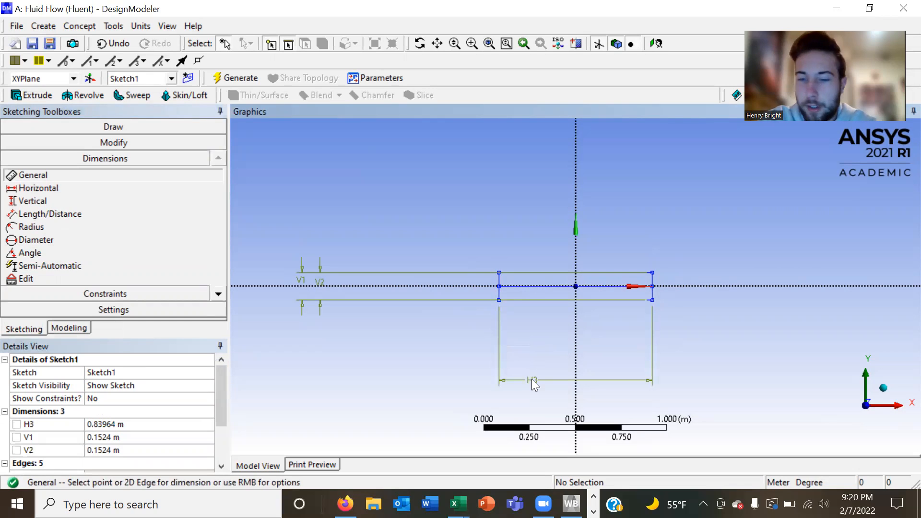
click(117, 425)
text(0.3048)
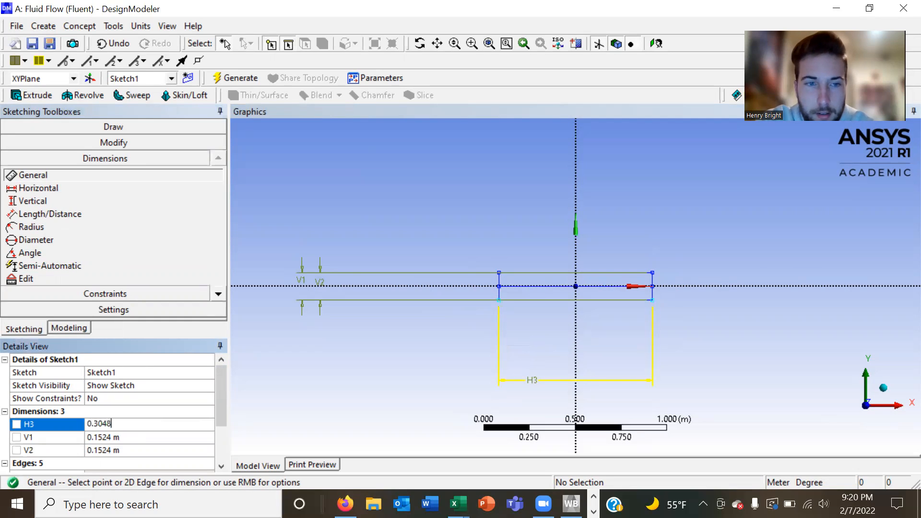
key(Return)
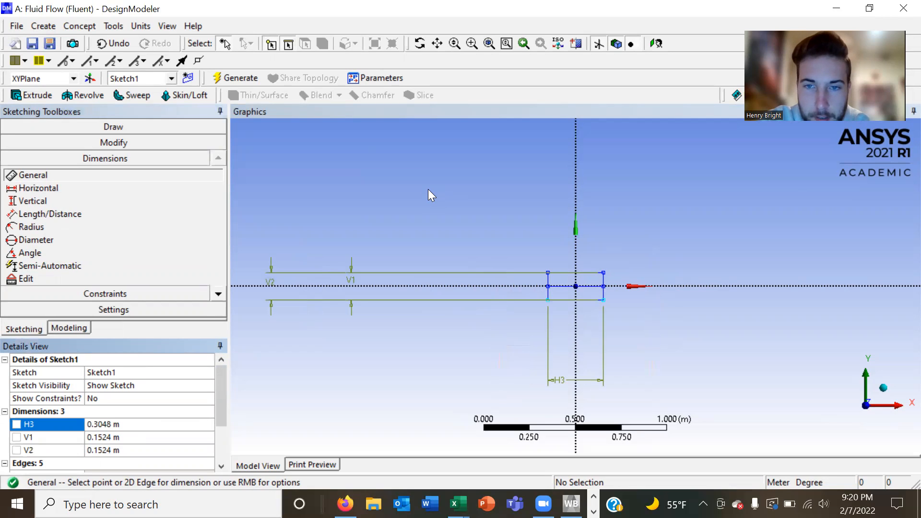
Step: Sketch a horizontal line about 0.55 m long from the test section's left midpoint along negative X, and a vertical line about 0.5 m long just beyond it
click(73, 126)
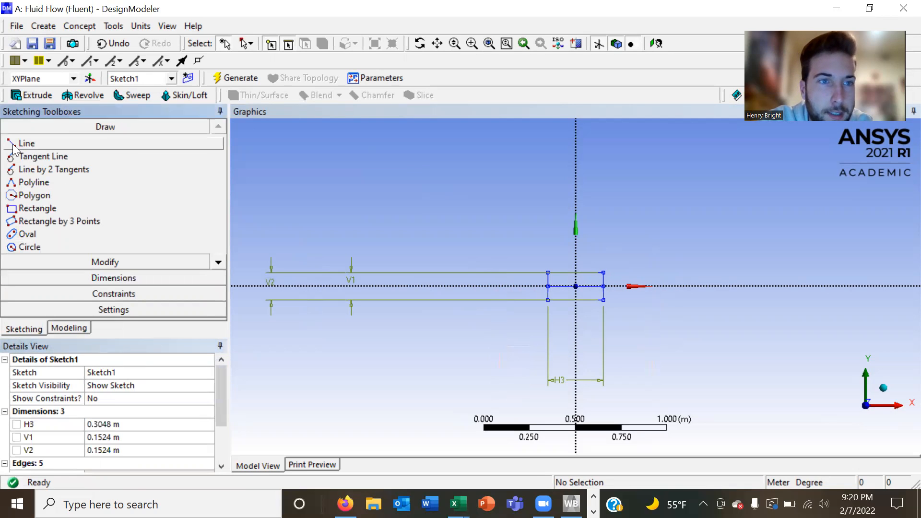
click(19, 144)
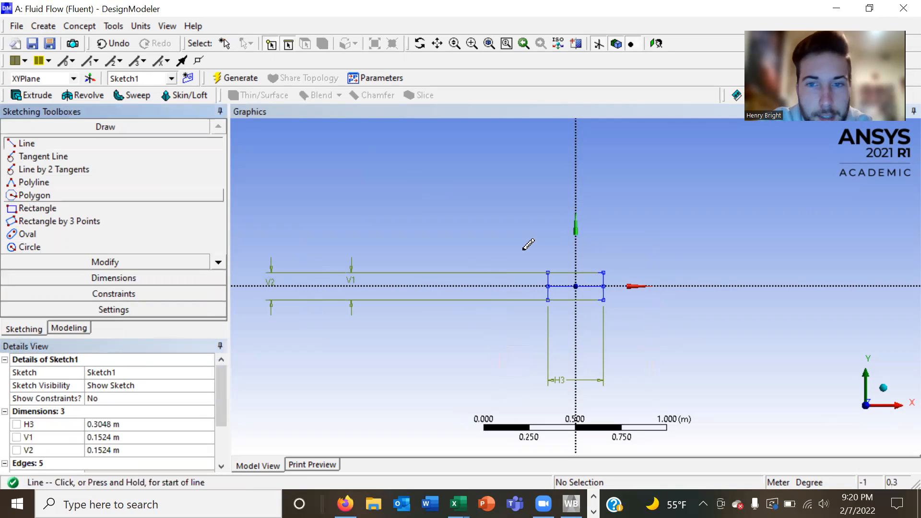
click(548, 285)
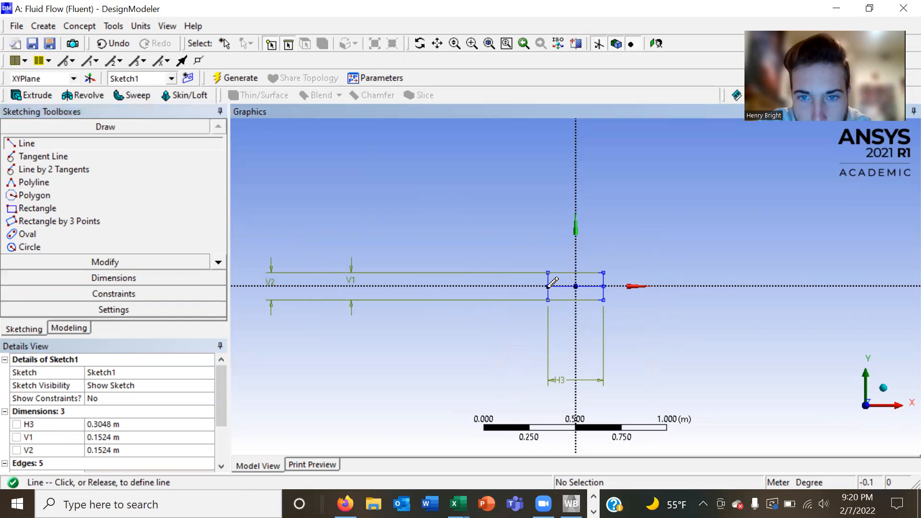
click(447, 285)
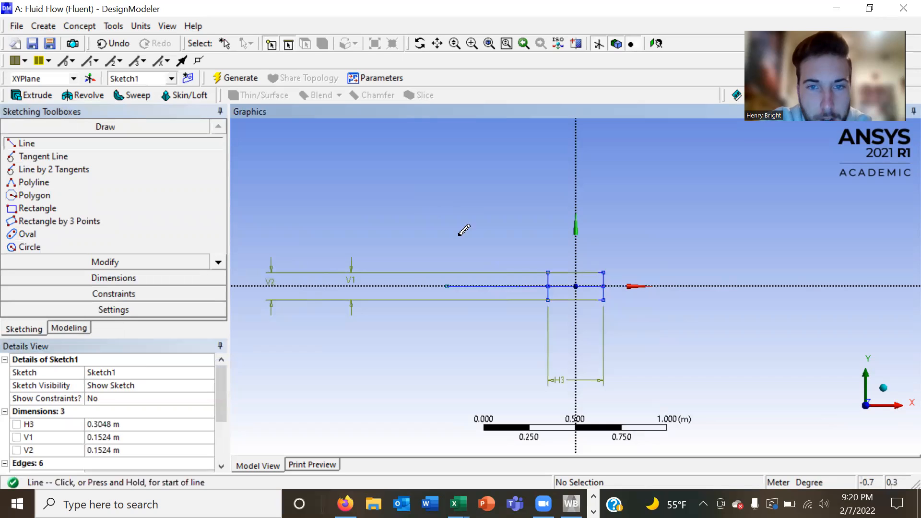
click(426, 236)
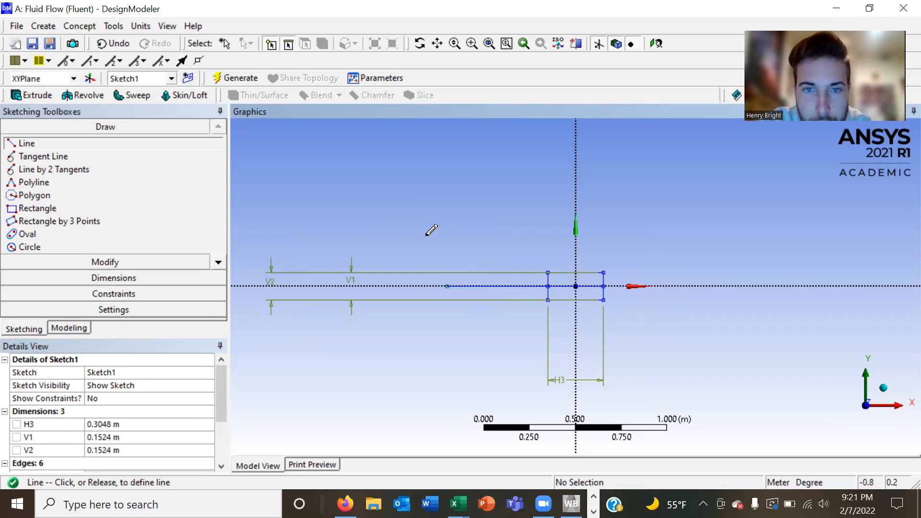
click(427, 331)
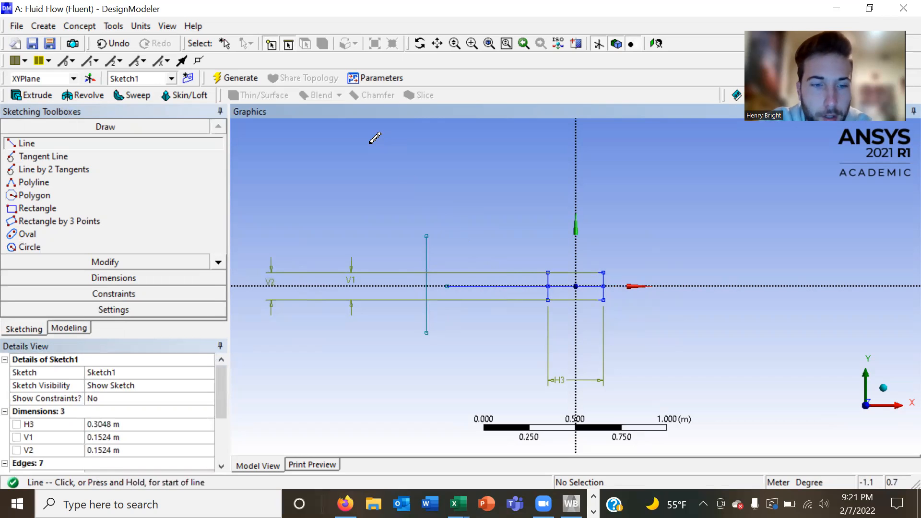
key(Escape)
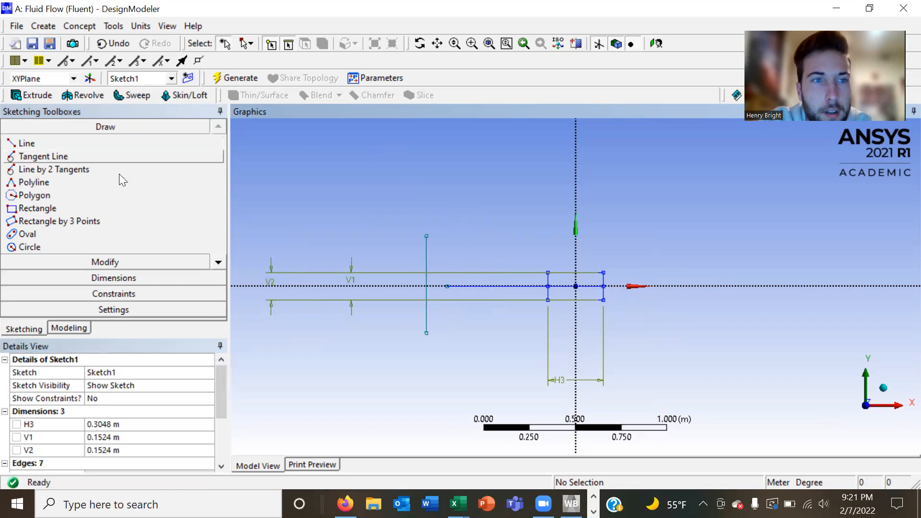
Step: Apply a Midpoint constraint that centres the new vertical line on the free endpoint of the new horizontal line
click(98, 289)
click(41, 265)
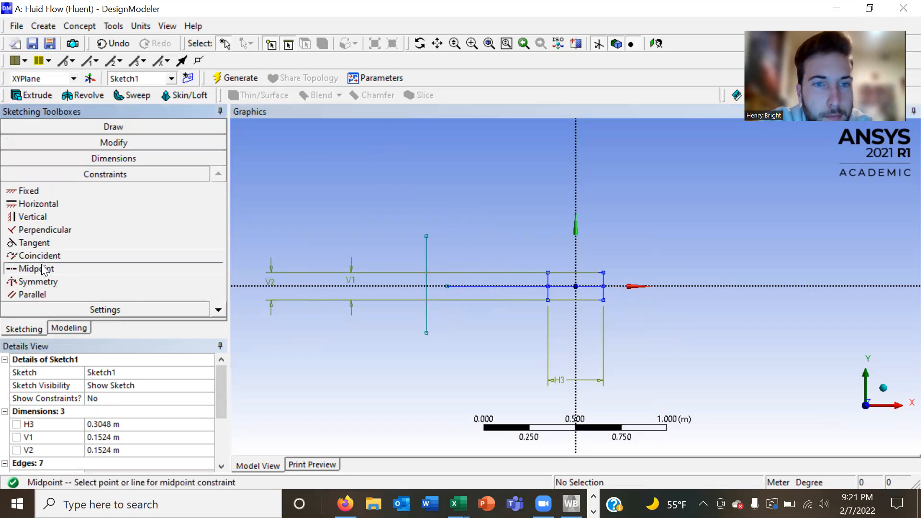
click(427, 263)
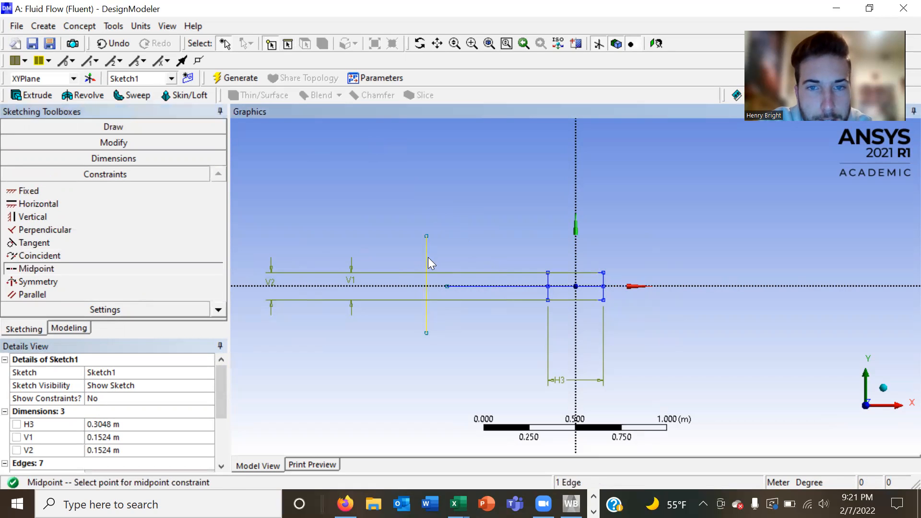
click(445, 286)
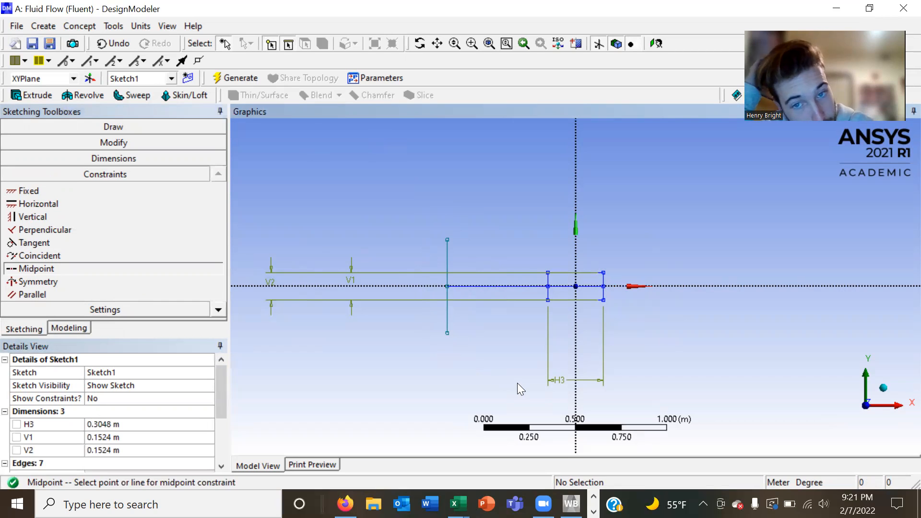
key(Escape)
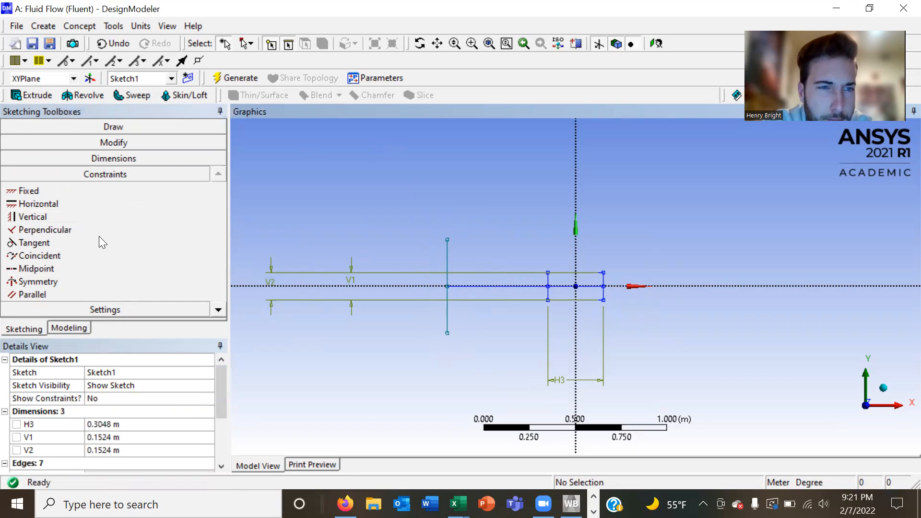
Step: Dimension the upstream vertical line centred on the X axis and set its length to 0.5588 m
click(115, 158)
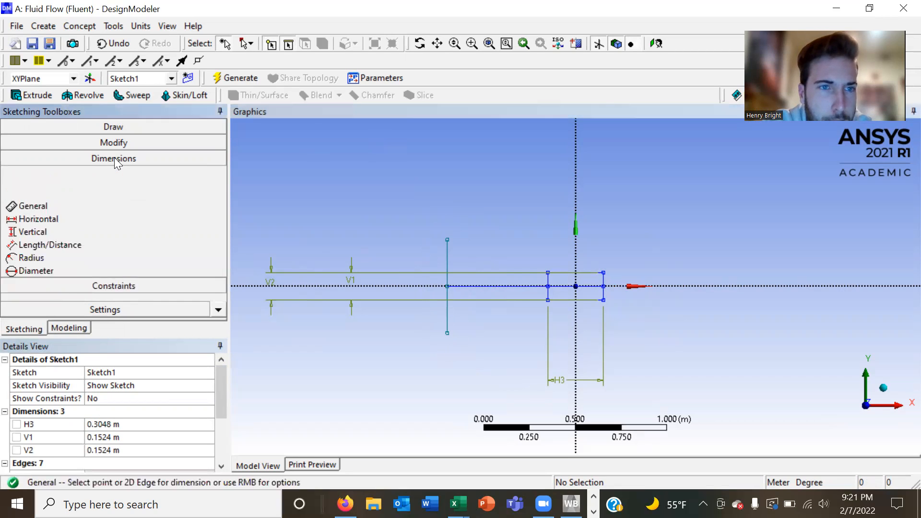
click(447, 248)
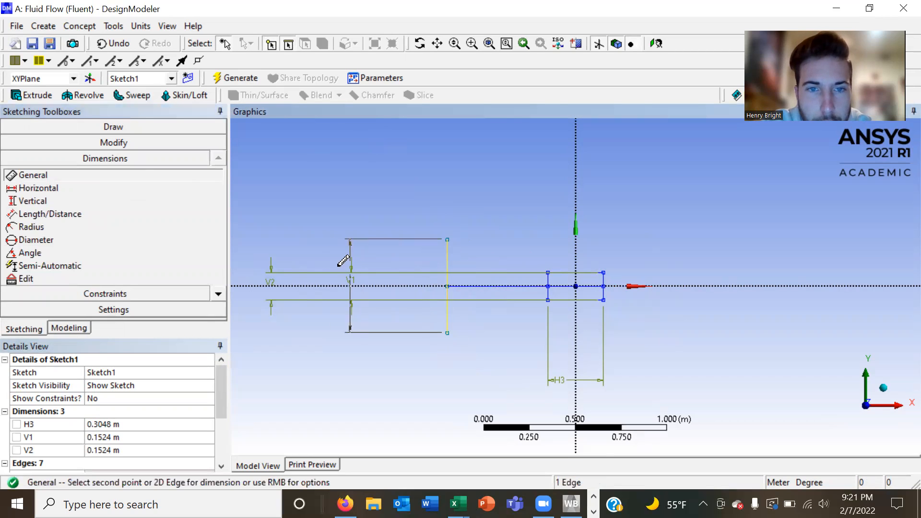
click(308, 268)
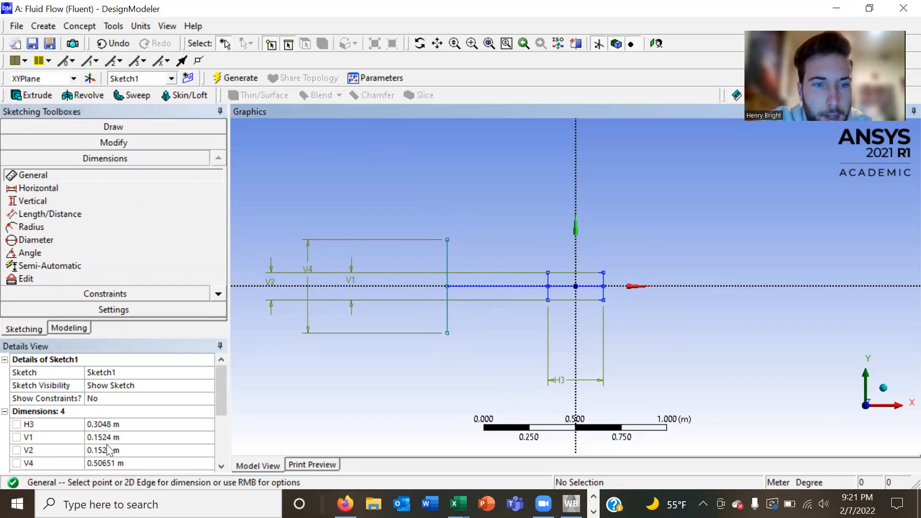
click(112, 462)
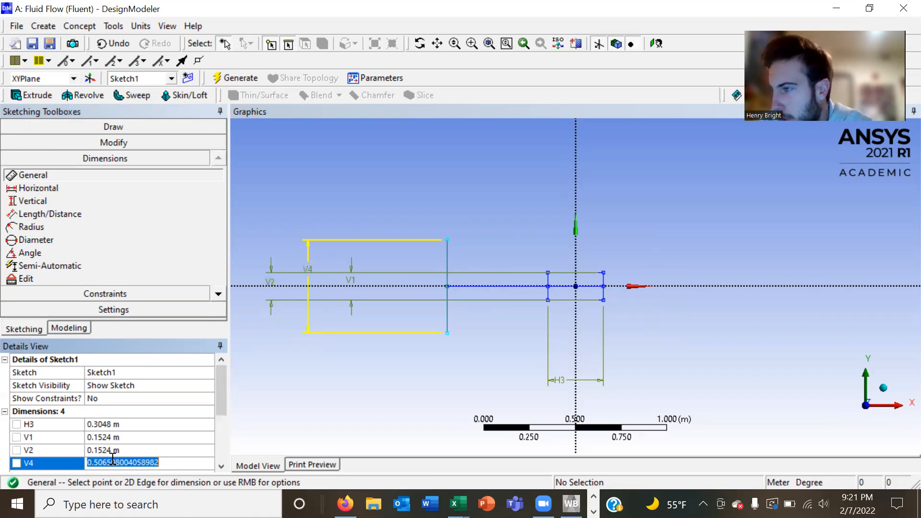
text(0.5588)
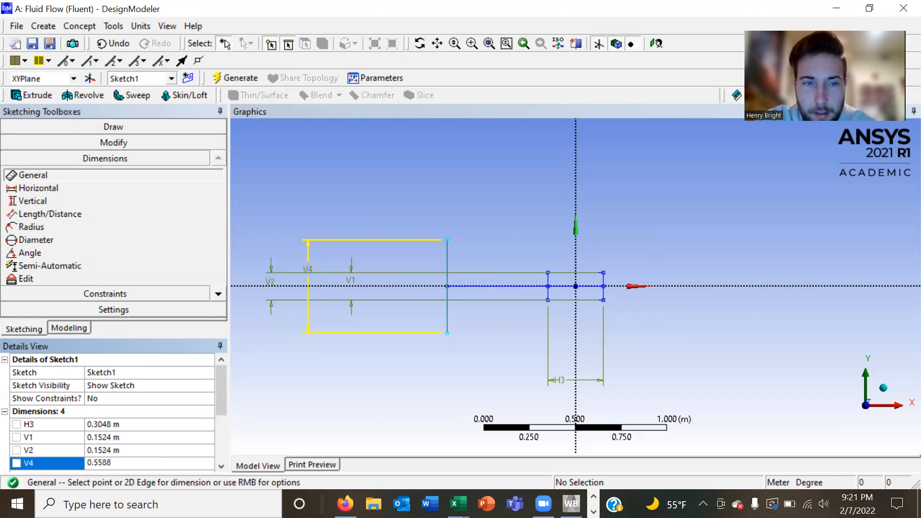
key(Return)
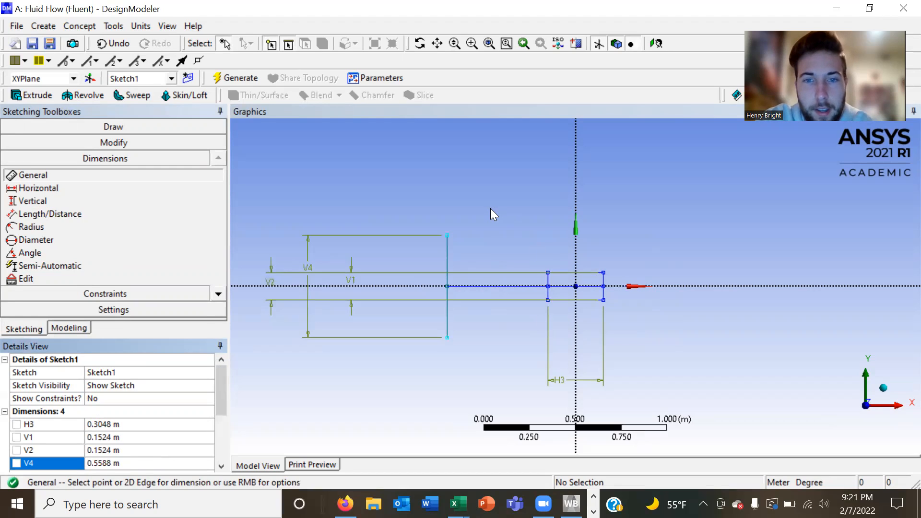
Step: Sketch two sloping lines joining the upstream vertical line's upper and lower endpoints to the matching left corners of the test section
click(67, 123)
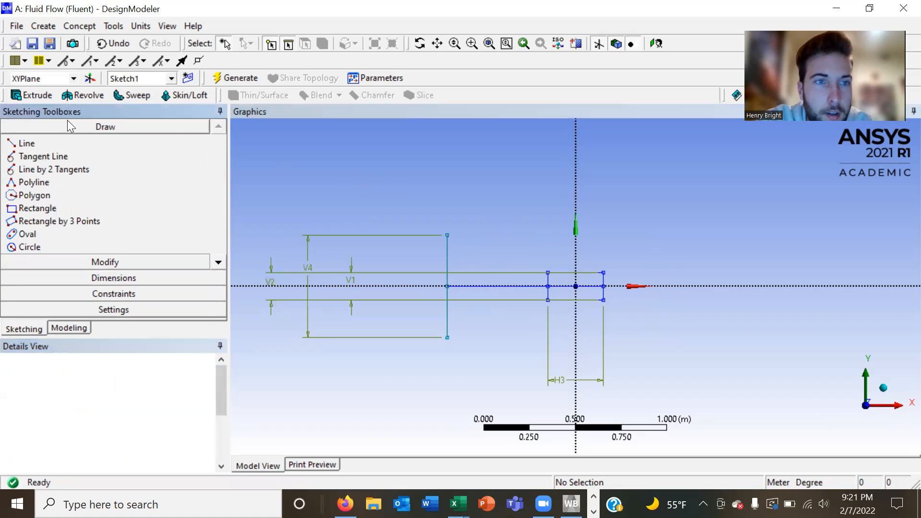
click(27, 144)
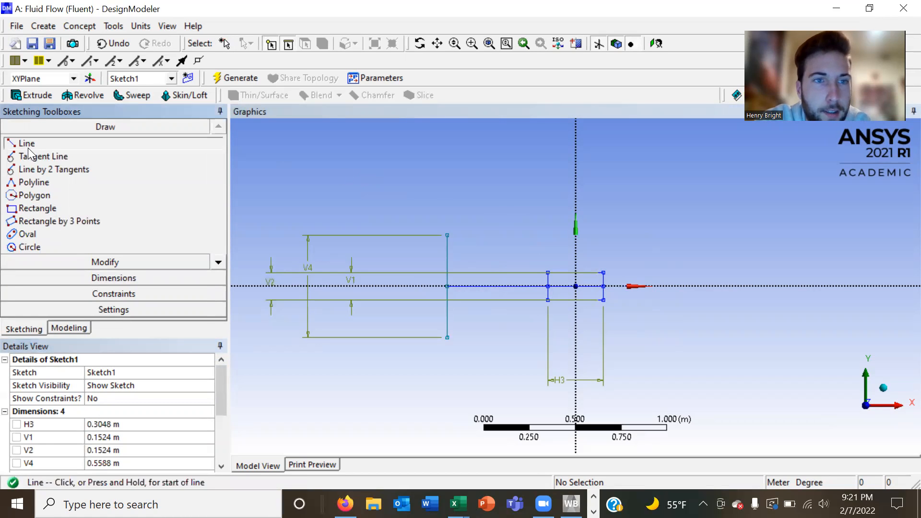
click(447, 232)
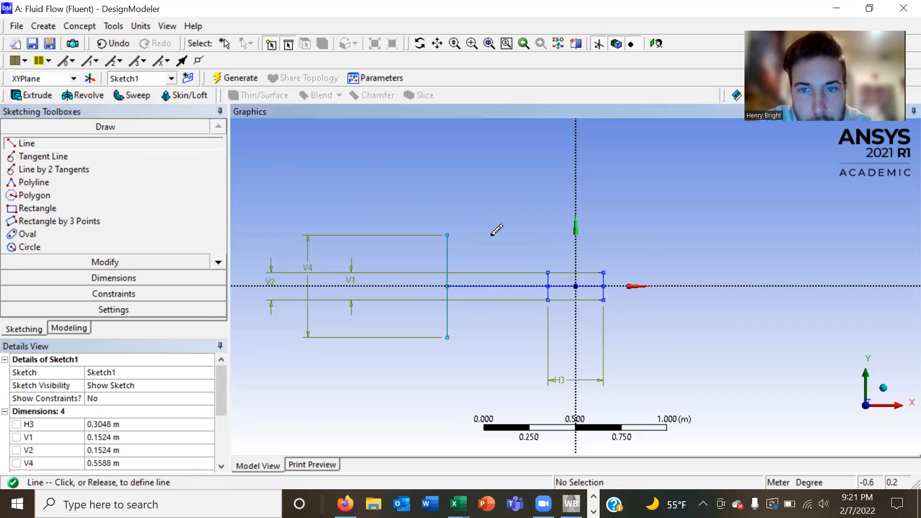
click(548, 271)
click(447, 338)
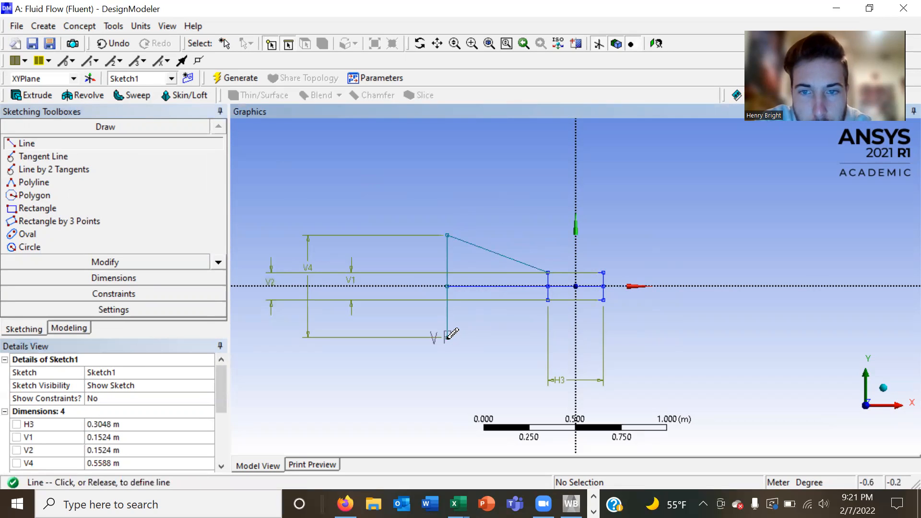
click(548, 300)
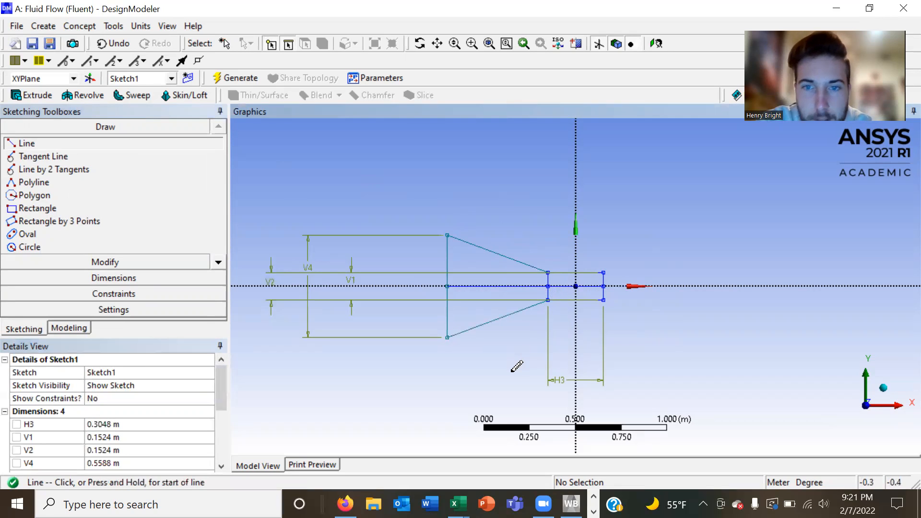
key(Escape)
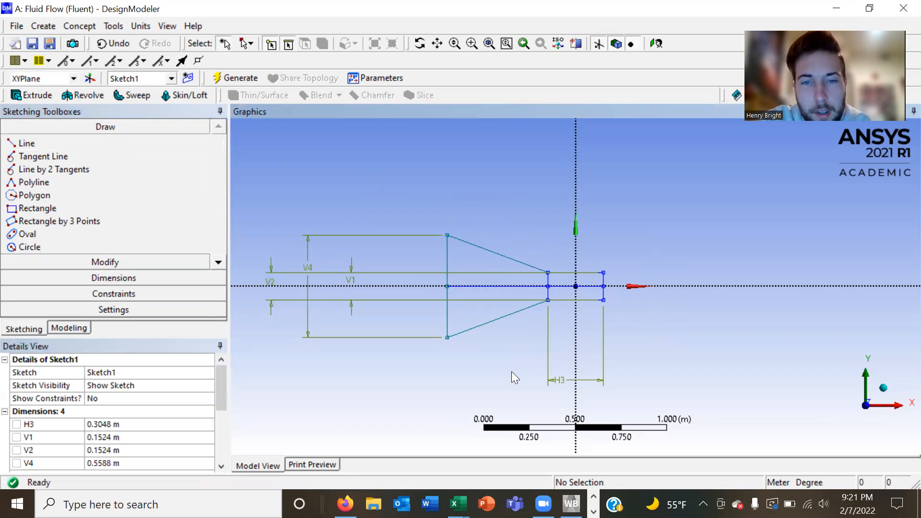
Step: Sketch two horizontal lines about 0.36 m long along negative X from the upper and lower endpoints of the 0.5588 m vertical line
click(70, 142)
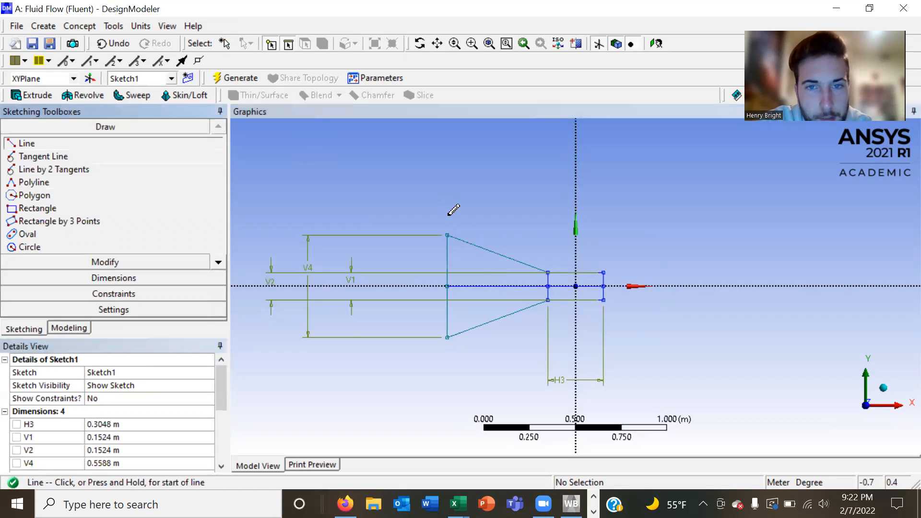
click(447, 235)
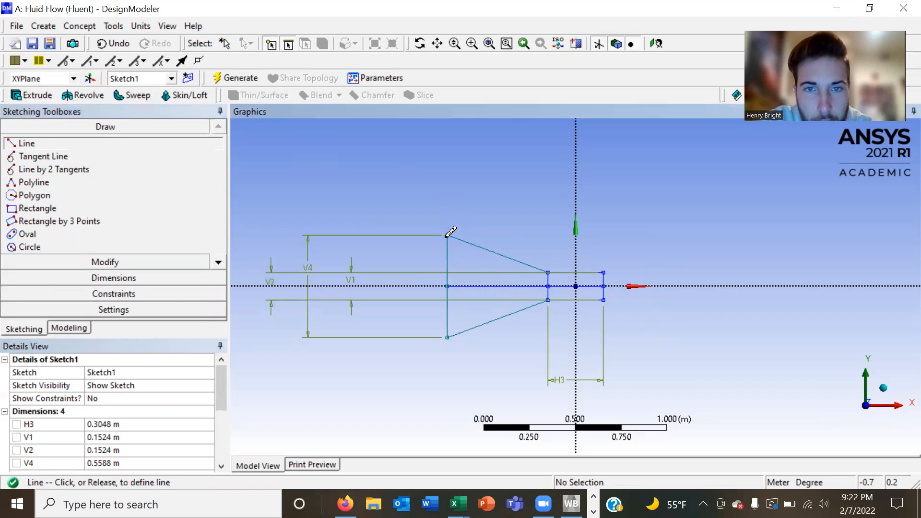
click(382, 235)
click(446, 337)
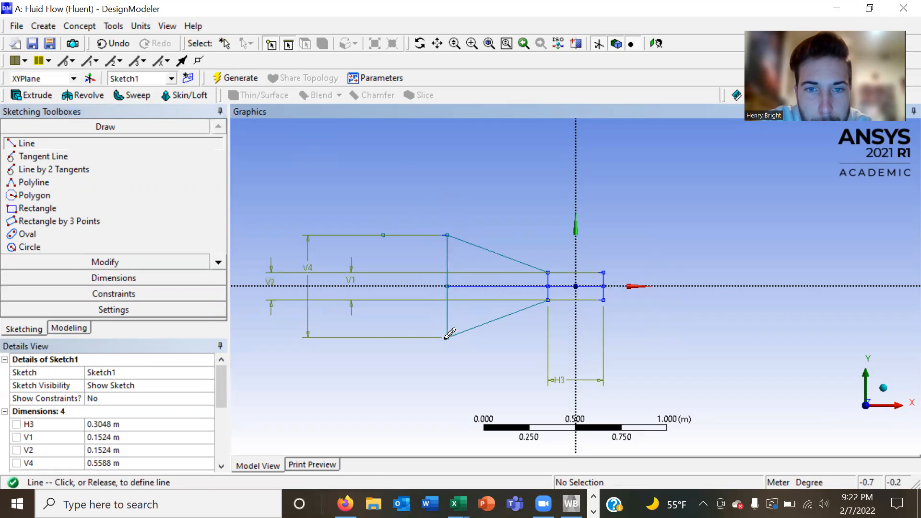
click(382, 337)
right_click(381, 338)
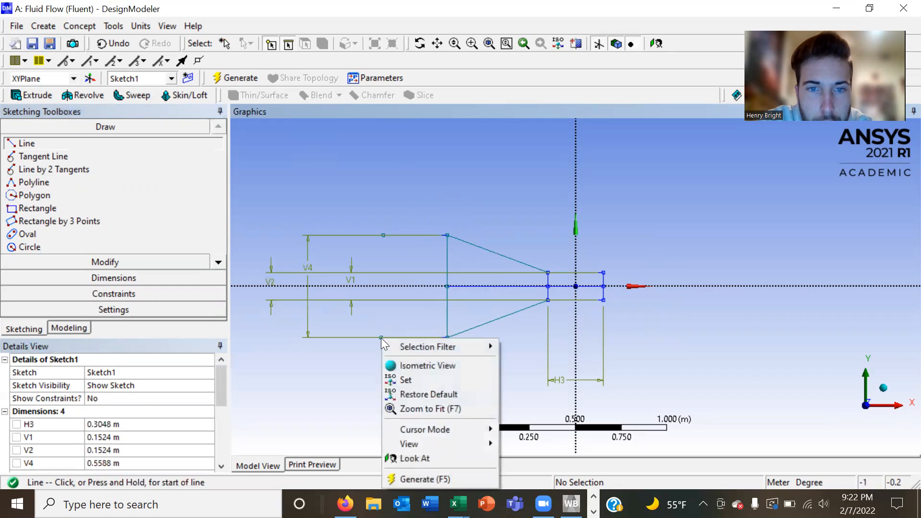
Step: Close the upstream rectangle with a vertical line joining the free endpoints of the two new horizontal lines
click(59, 143)
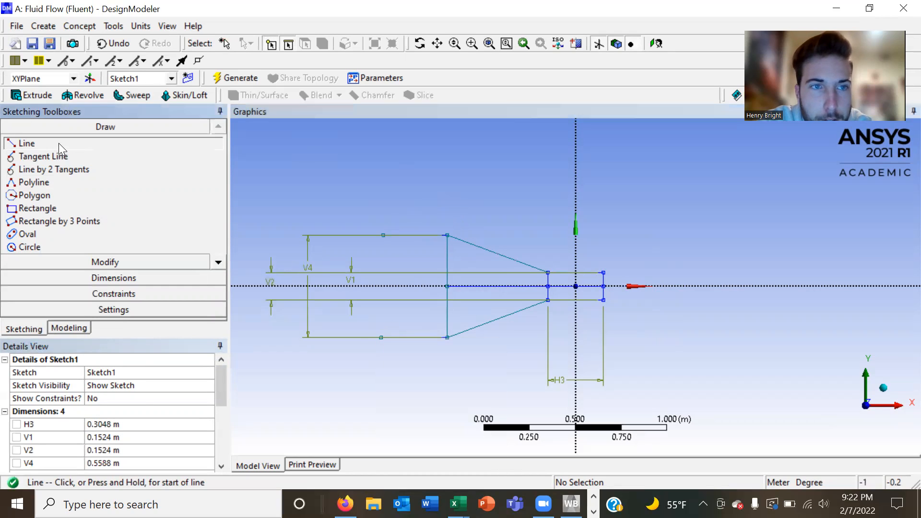
click(383, 234)
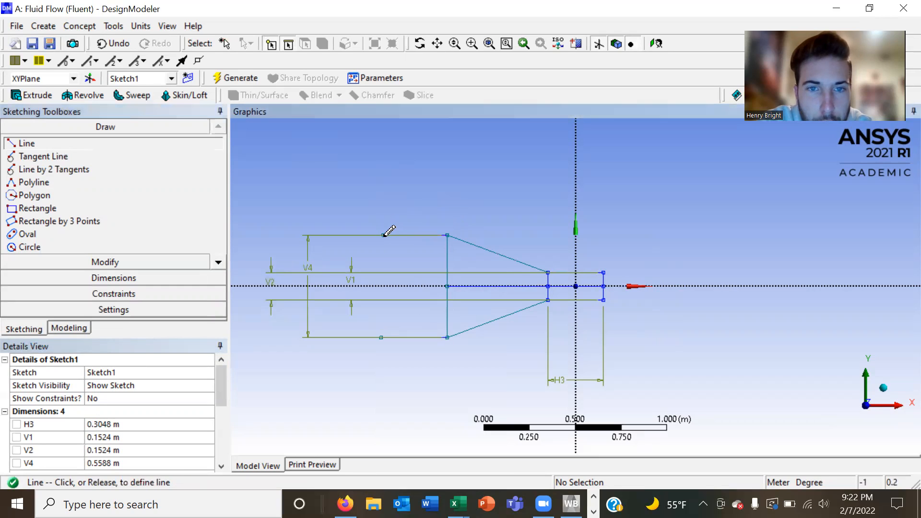
click(380, 337)
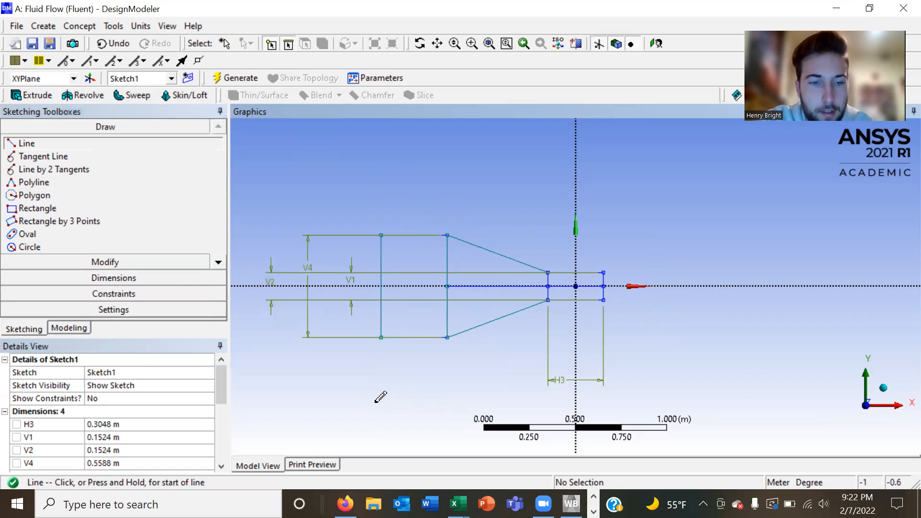
key(Escape)
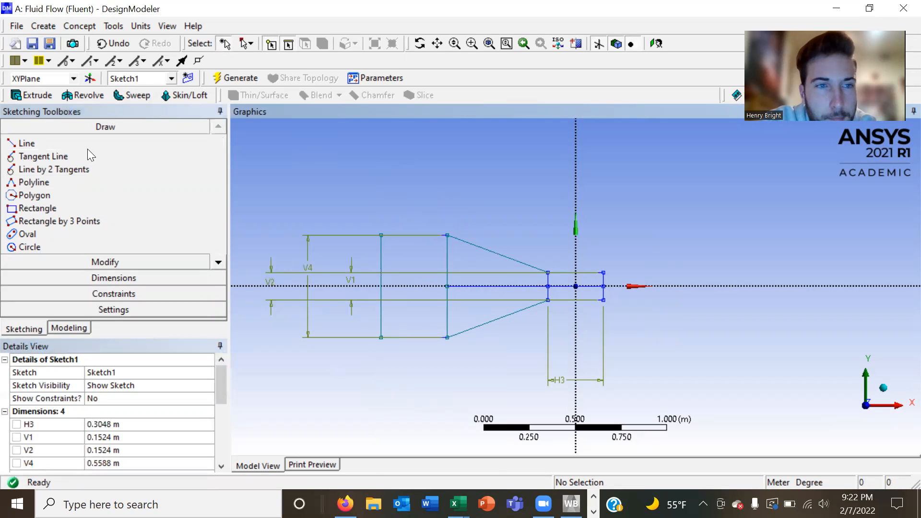
click(115, 293)
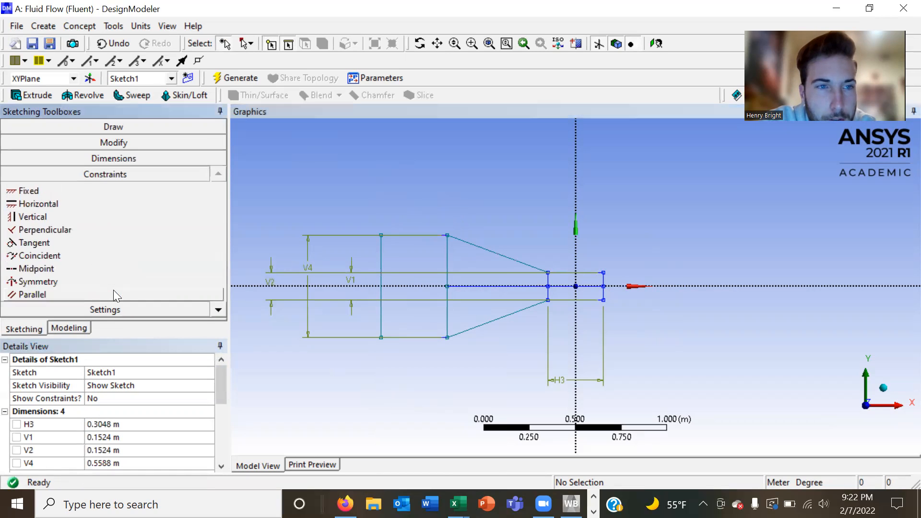
click(40, 205)
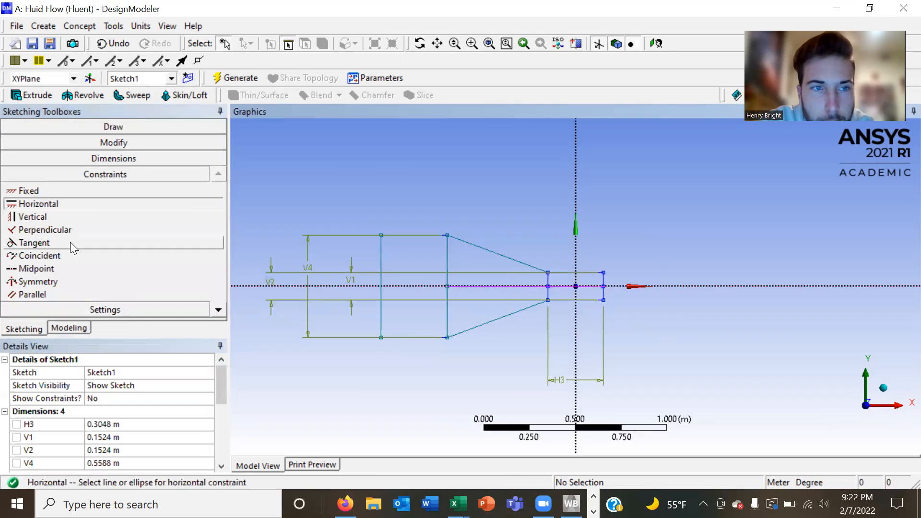
click(36, 218)
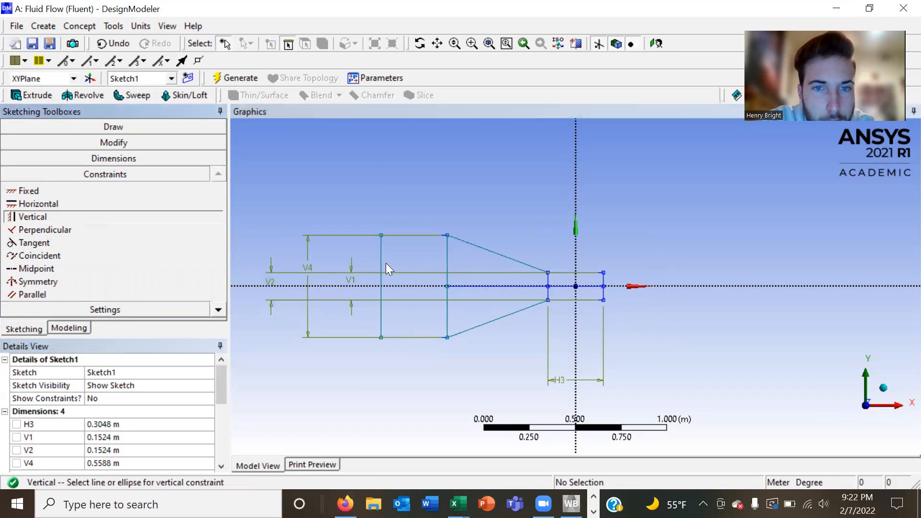
Step: Dimension the lower edge of the upstream rectangle and set its length to 0.381 m
click(96, 158)
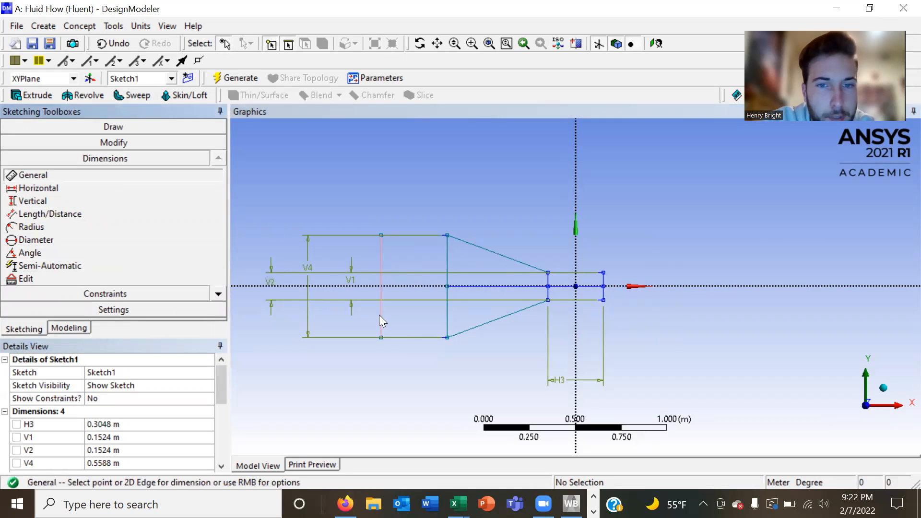
click(409, 337)
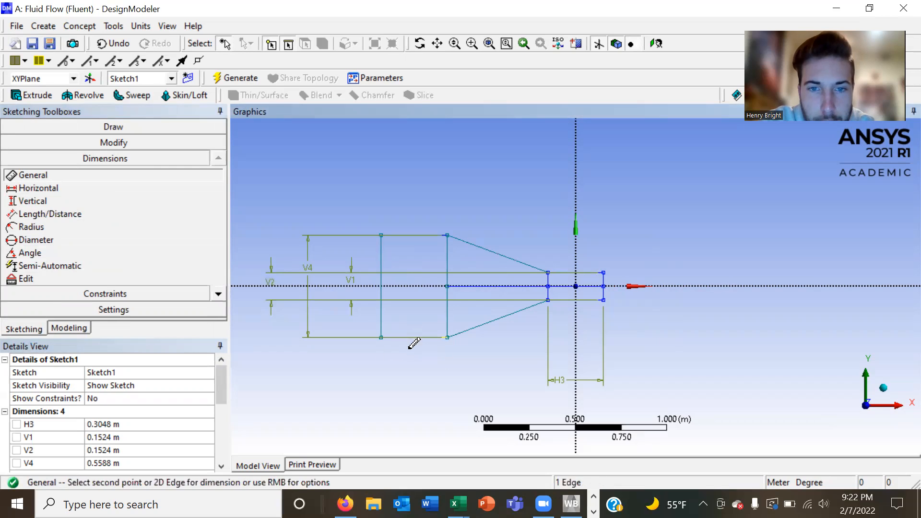
click(409, 398)
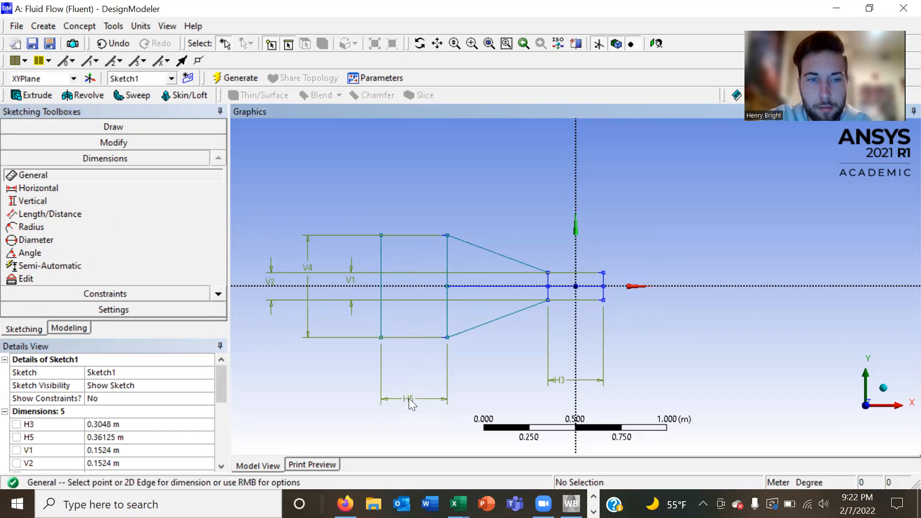
scroll(142, 410, down, 3)
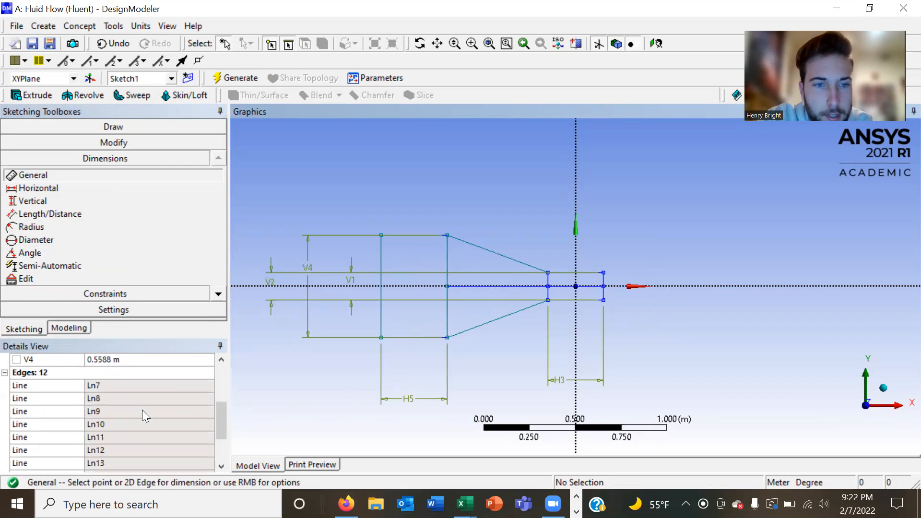
scroll(142, 410, up, 1)
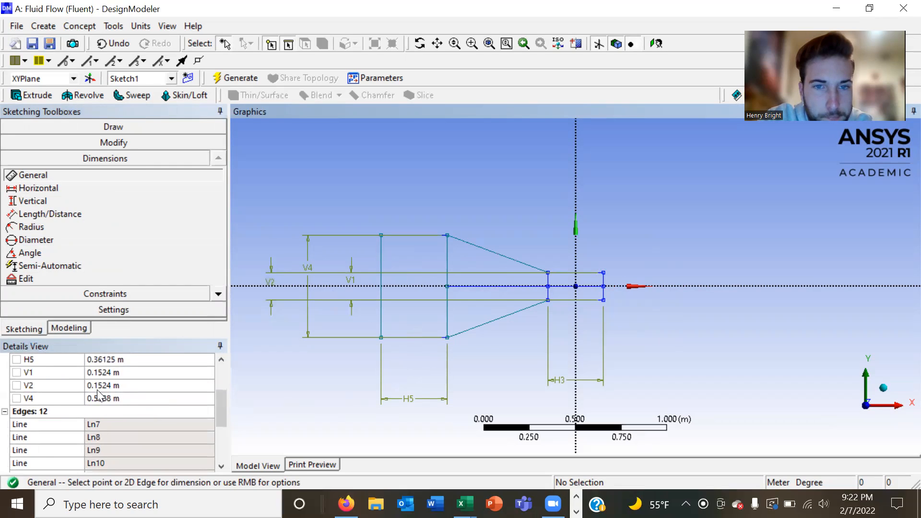
scroll(97, 391, up, 1)
click(118, 396)
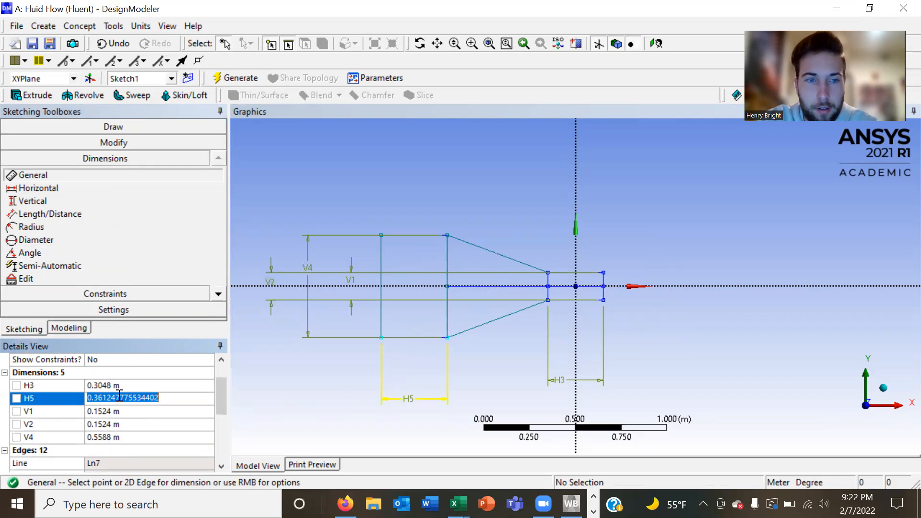
text(0.381)
key(Return)
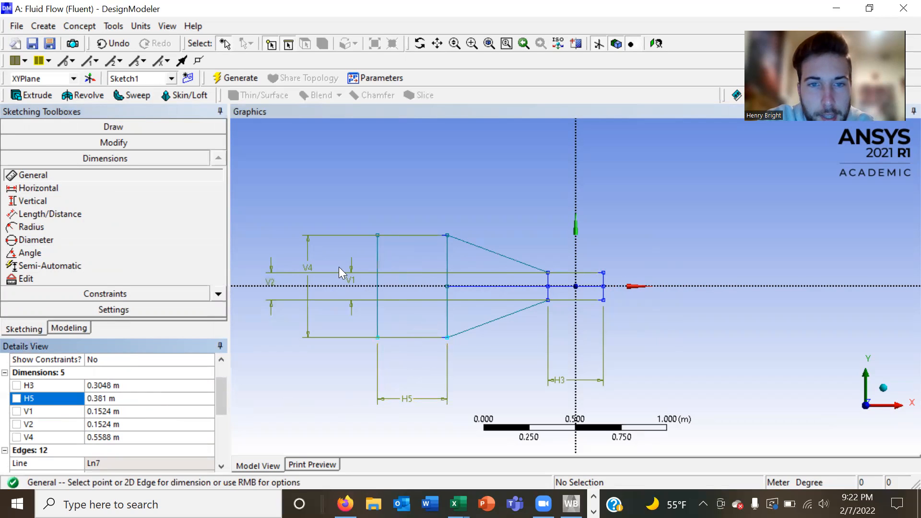
Step: Try to dimension the upstream rectangle's outer vertical edge, and undo that dimension
click(379, 253)
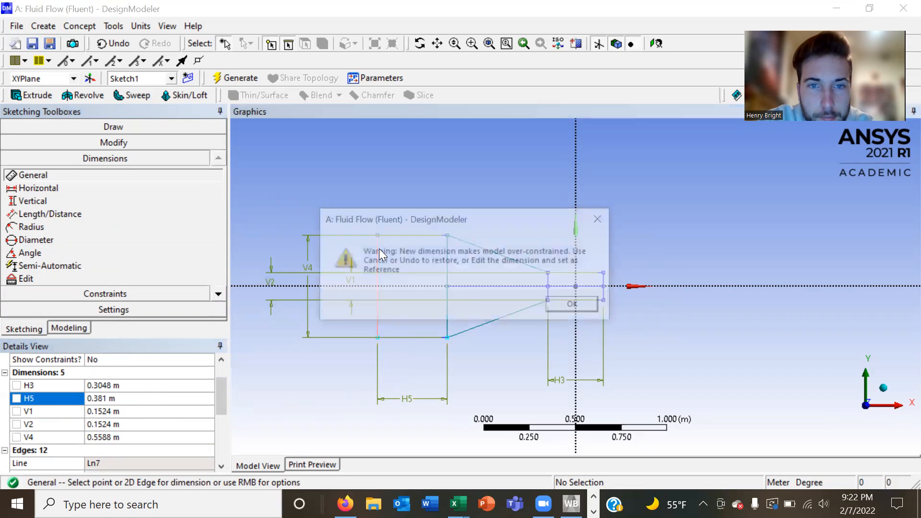
click(579, 302)
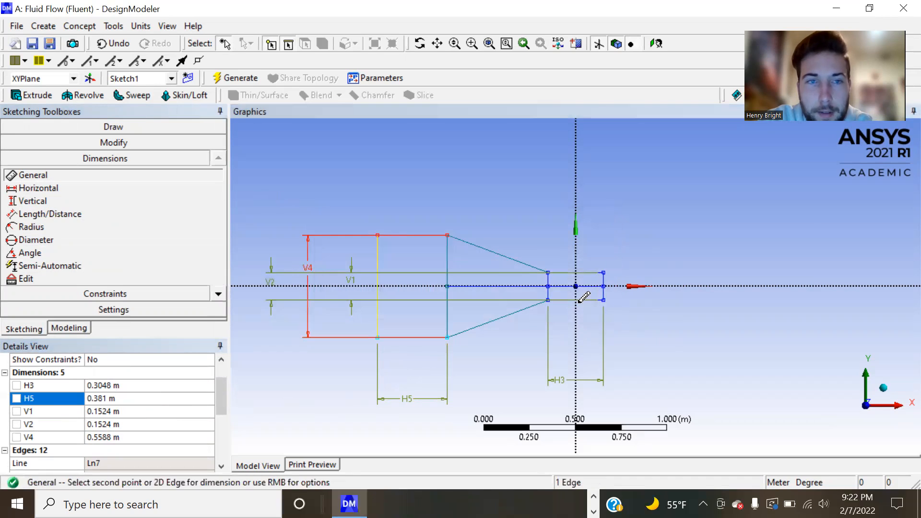
click(112, 44)
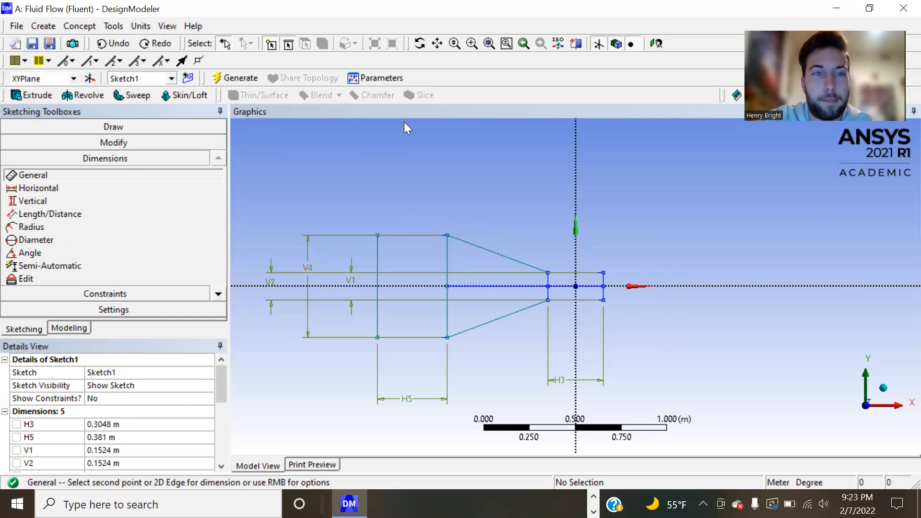
Step: Sketch a horizontal centerline about 0.70 m long along positive X from the midpoint of the test section's downstream edge
click(107, 127)
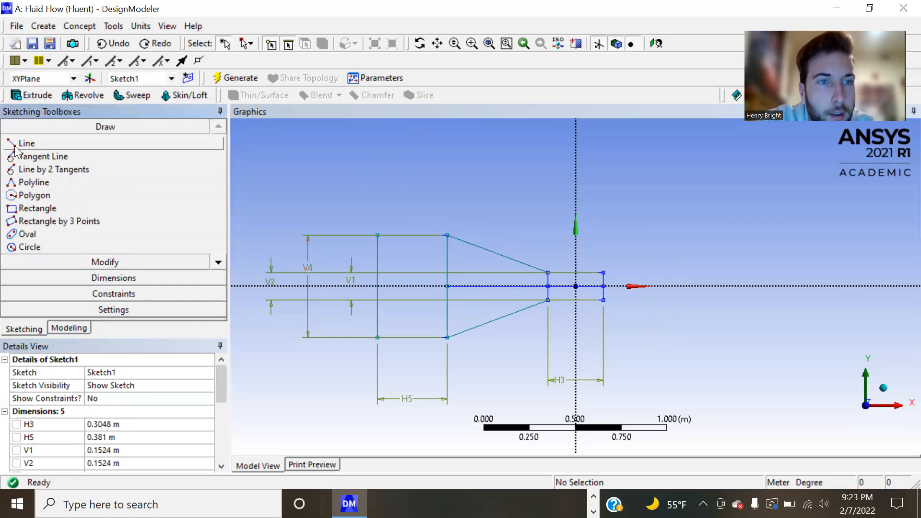
click(14, 146)
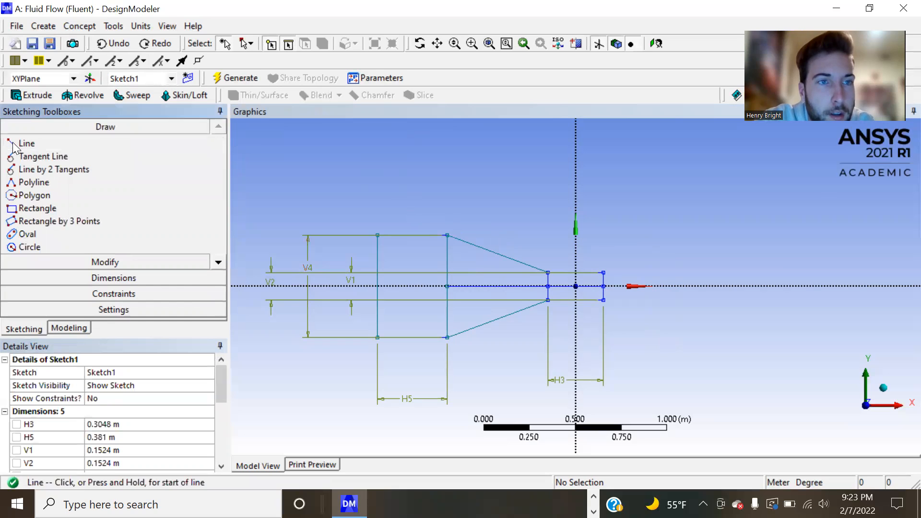
click(605, 285)
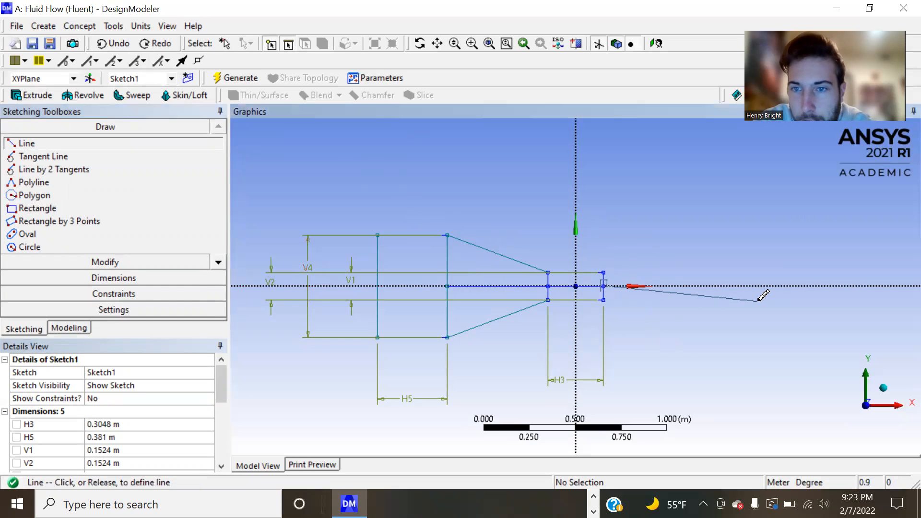
click(731, 286)
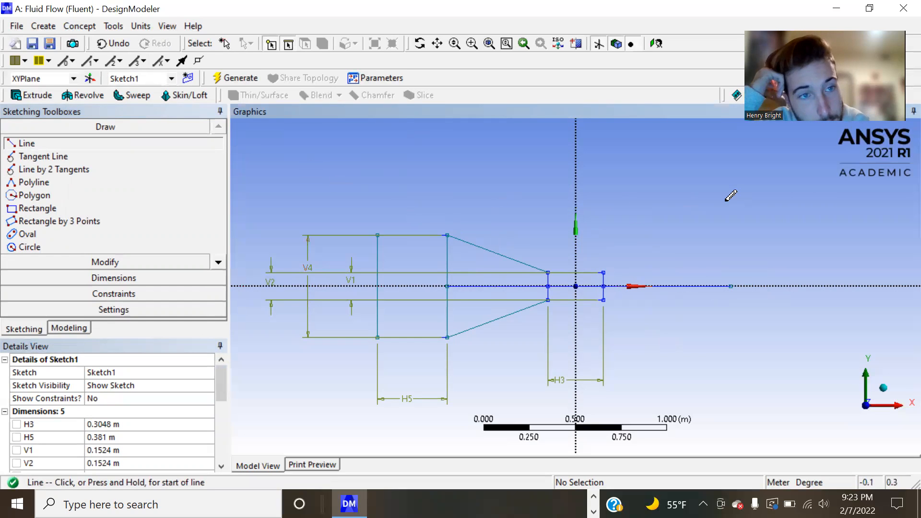
Step: Sketch a free vertical line crossing the X axis just downstream of the new centerline's endpoint
click(760, 254)
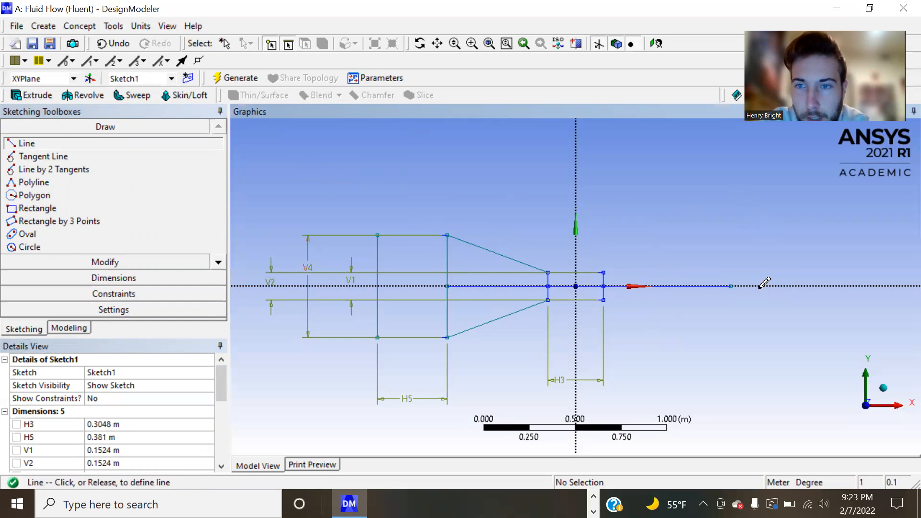
click(761, 341)
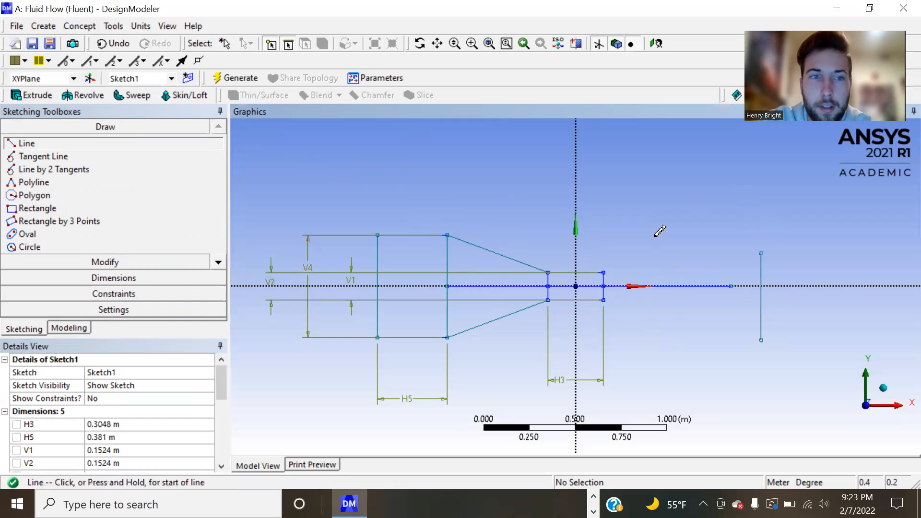
key(Escape)
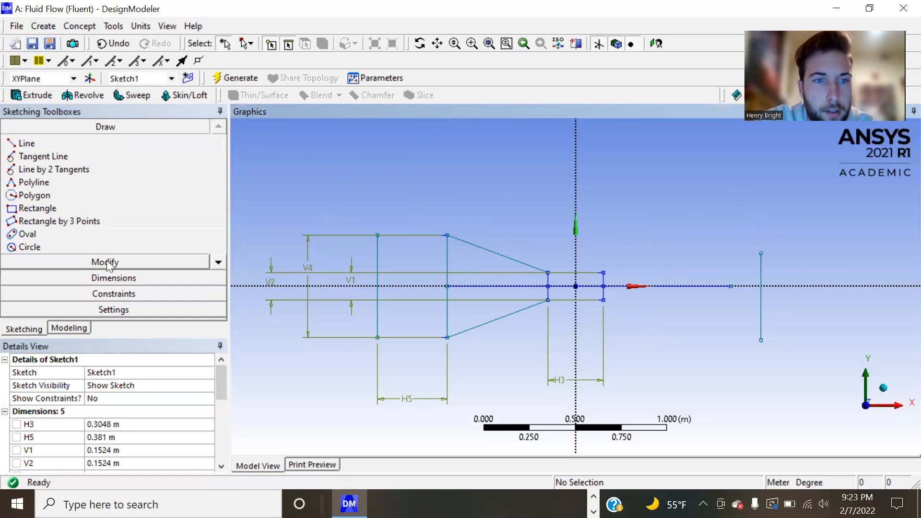
Step: Apply a Midpoint constraint between the new downstream vertical line and the free endpoint of the centerline
click(131, 293)
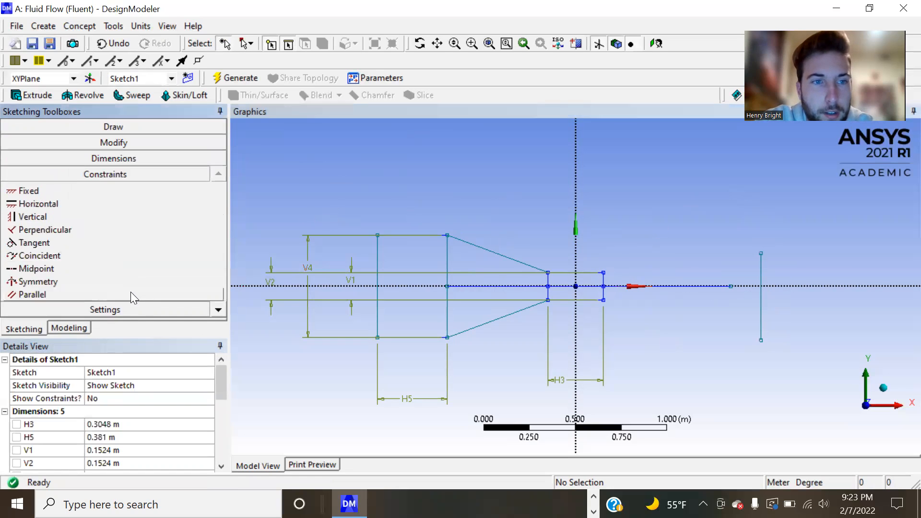
click(43, 268)
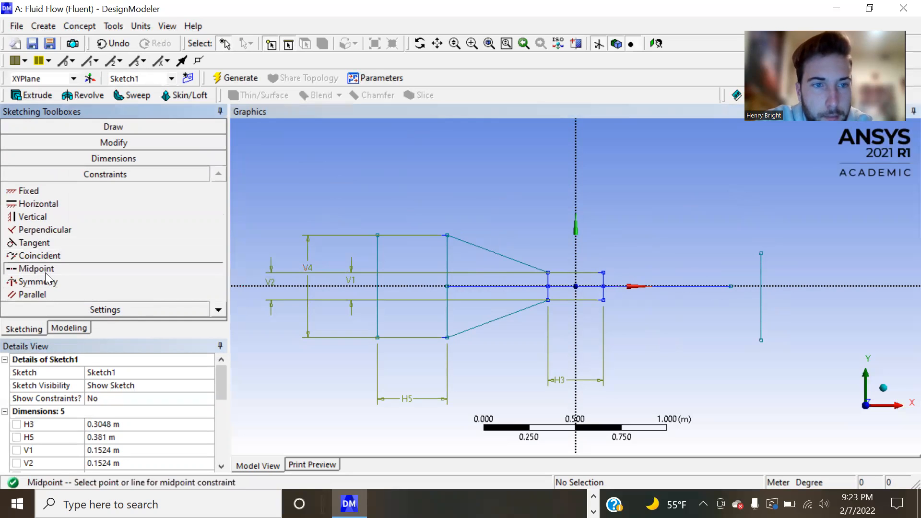
click(761, 316)
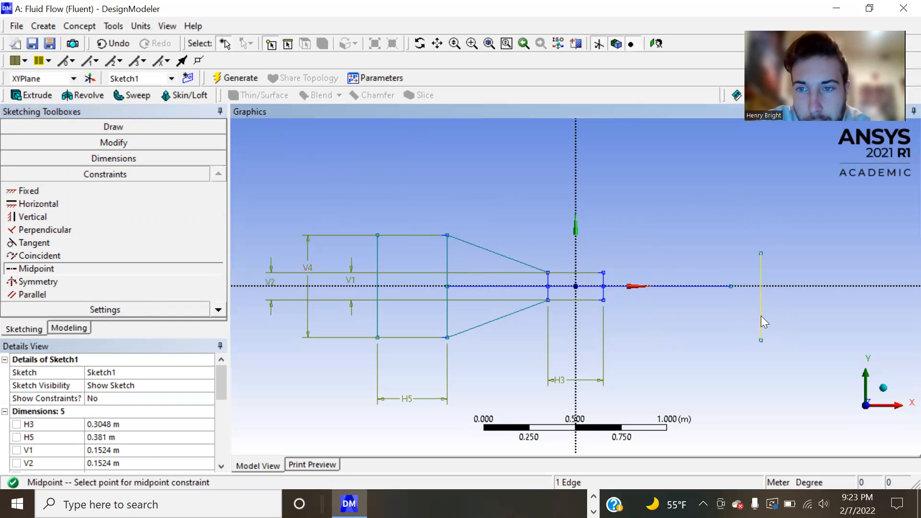
click(730, 286)
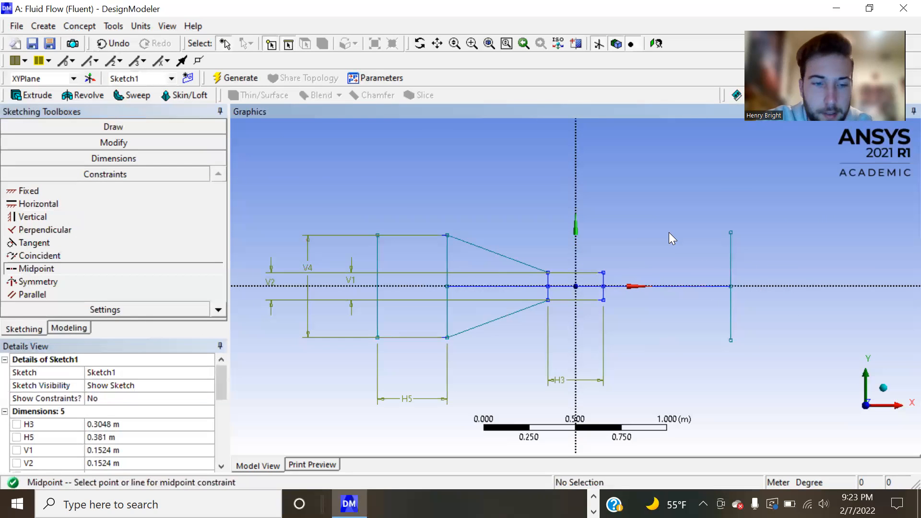
key(Escape)
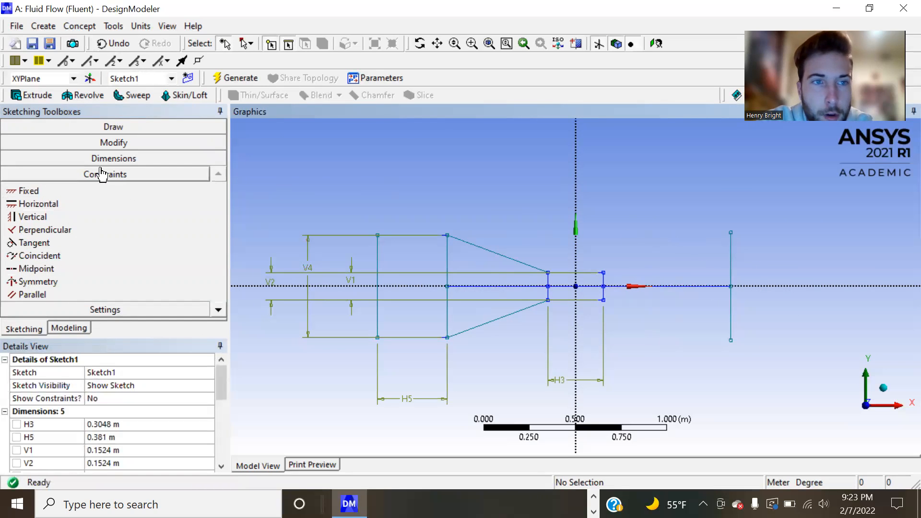
Step: Sketch the two diffuser walls from the test section's downstream corners to the upper and lower ends of the outlet line
click(70, 126)
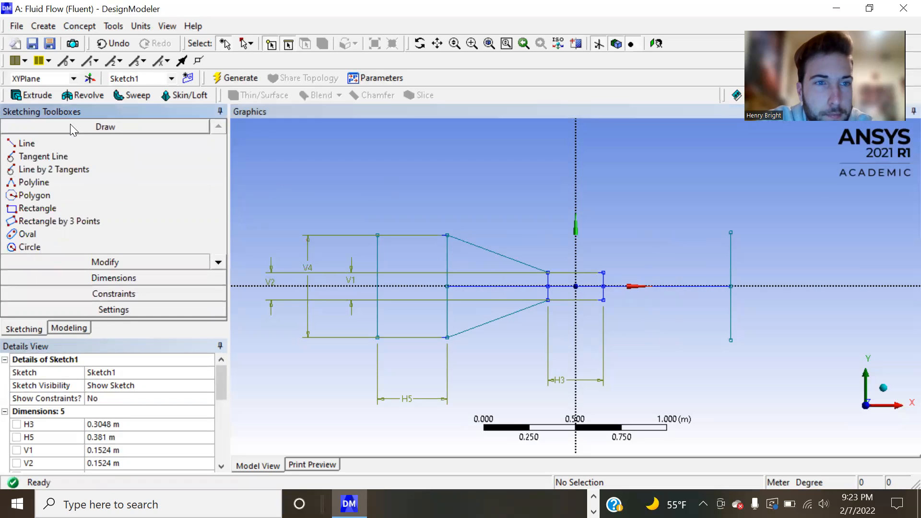
click(39, 143)
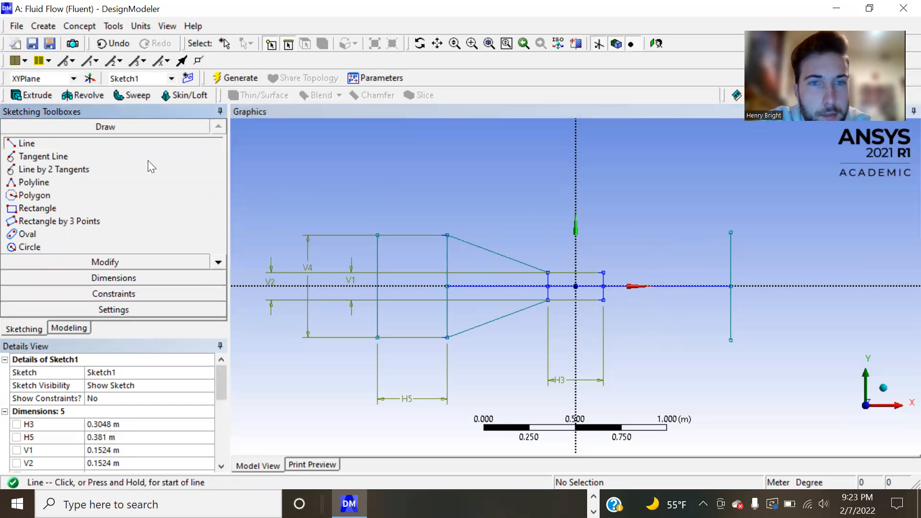
click(603, 272)
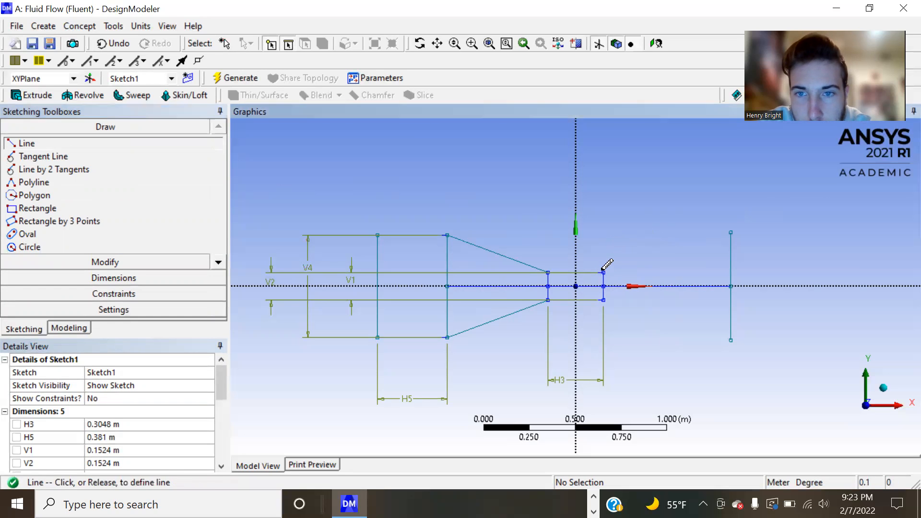
click(731, 232)
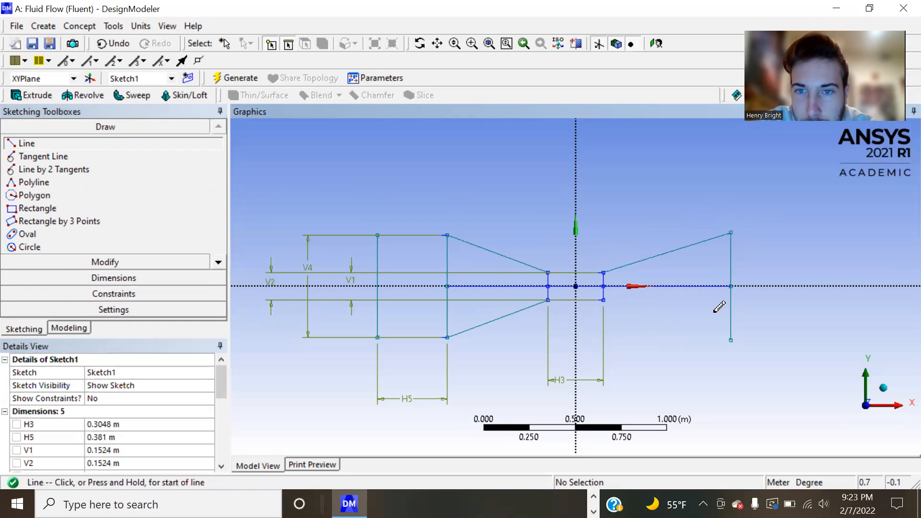
click(603, 300)
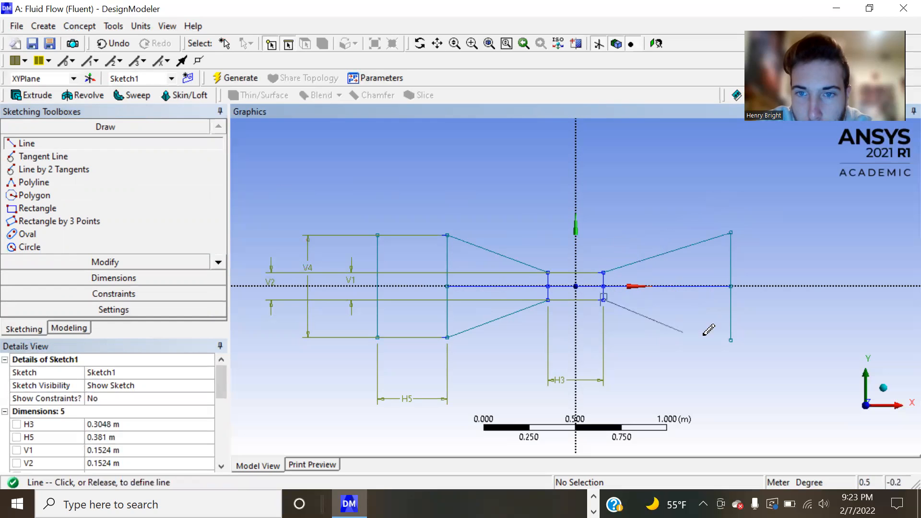
click(730, 339)
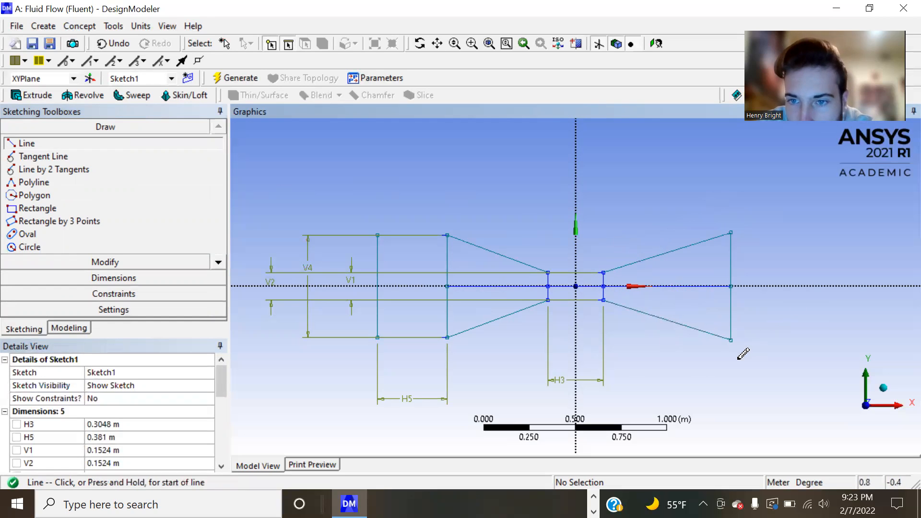
scroll(712, 322, up, 3)
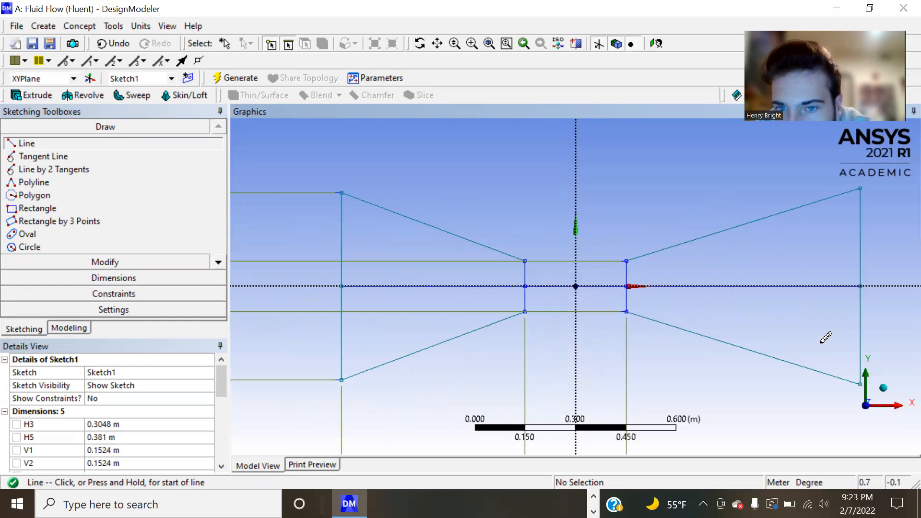
scroll(752, 303, down, 3)
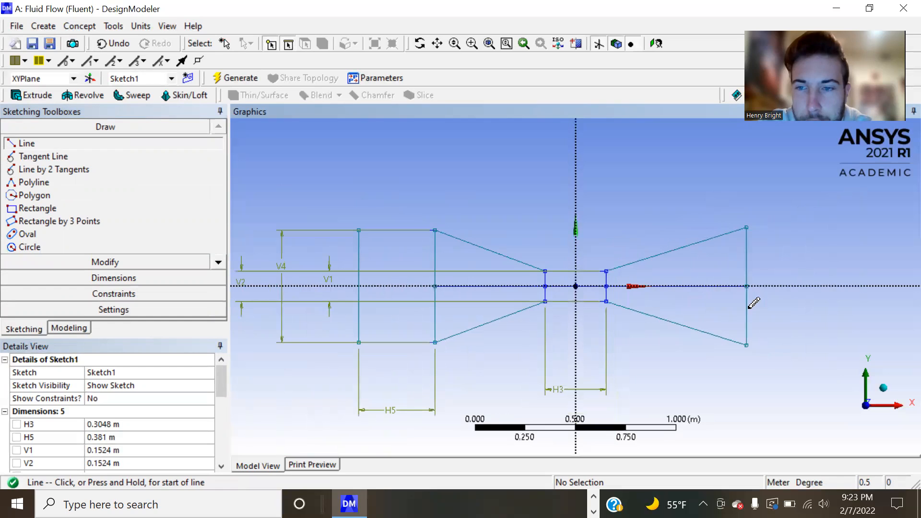
key(Escape)
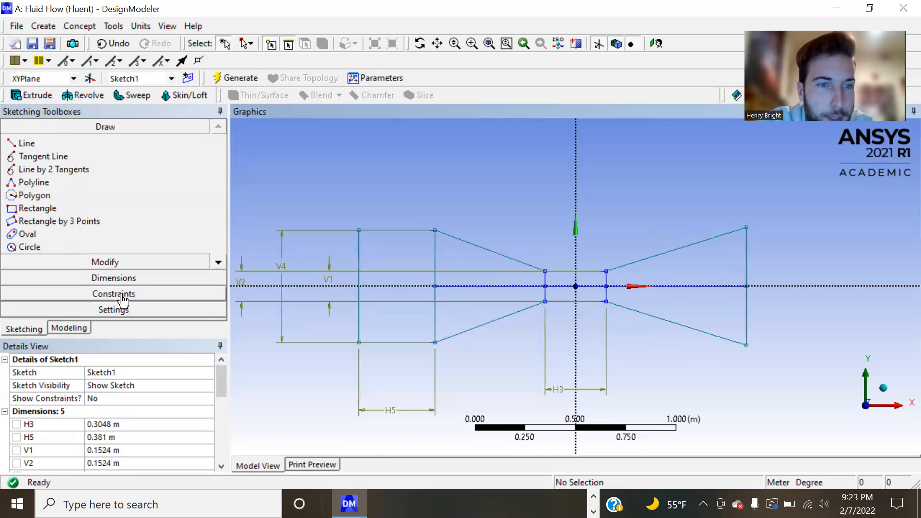
Step: Add a horizontal dimension for the diffuser length, from the test section's lower downstream corner to the outlet line's lower end
click(96, 278)
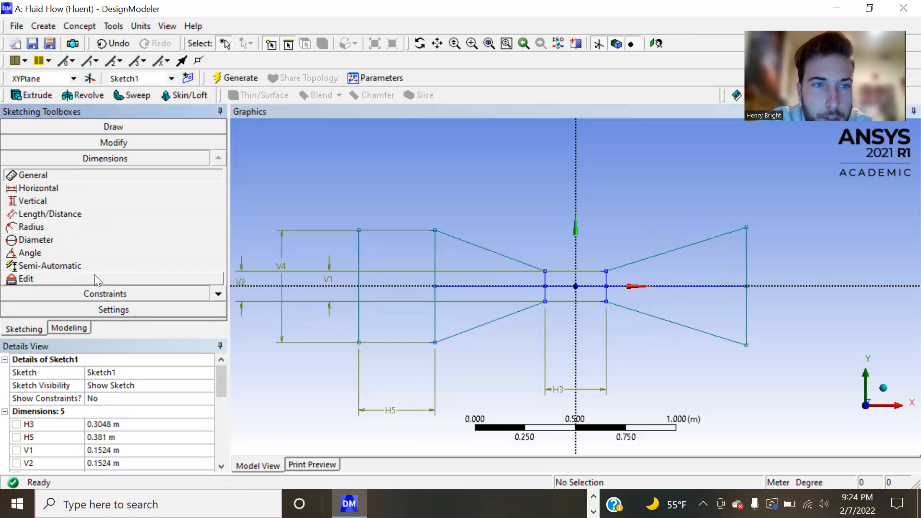
click(36, 188)
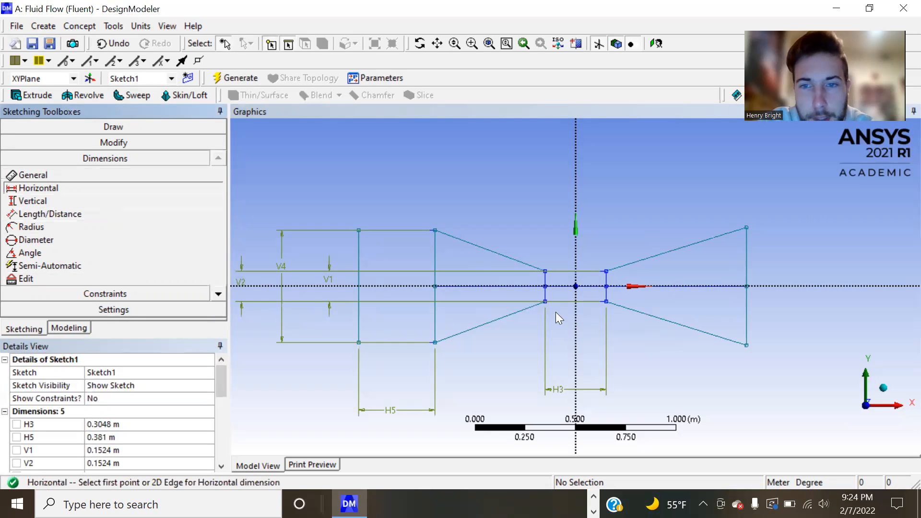
click(606, 301)
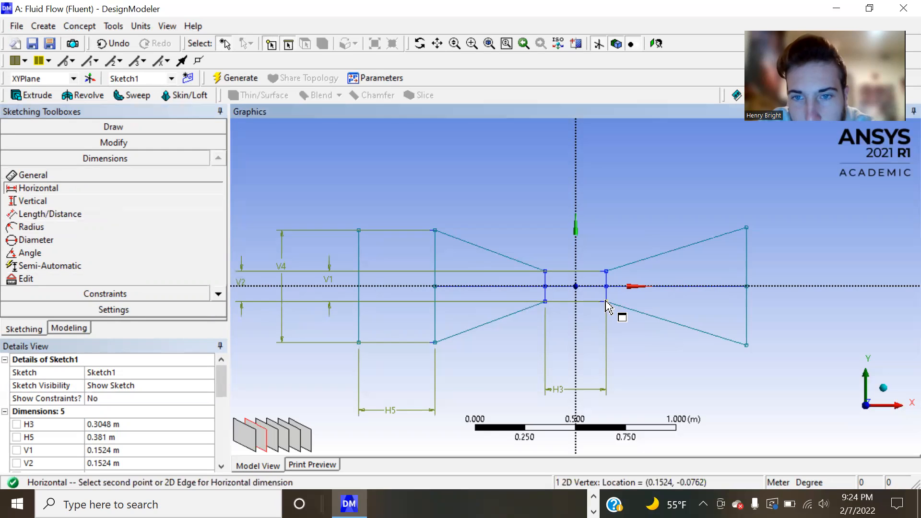
click(747, 345)
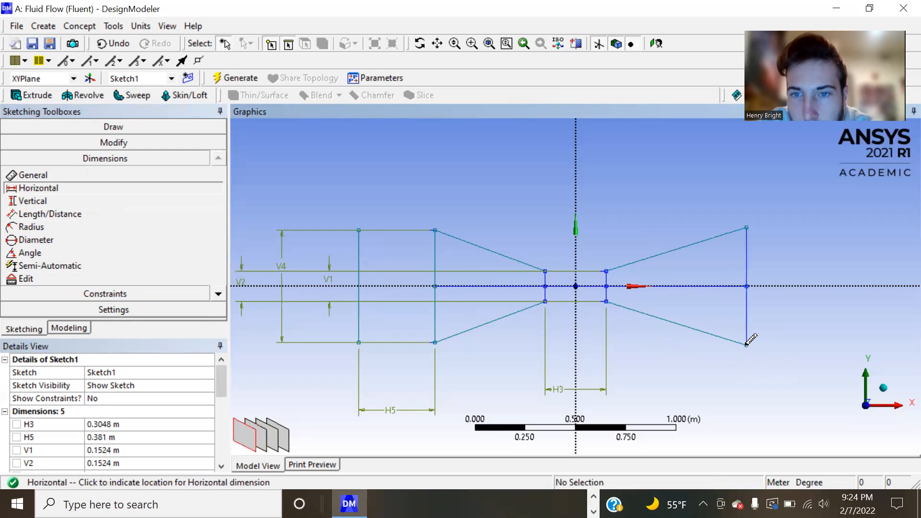
click(704, 393)
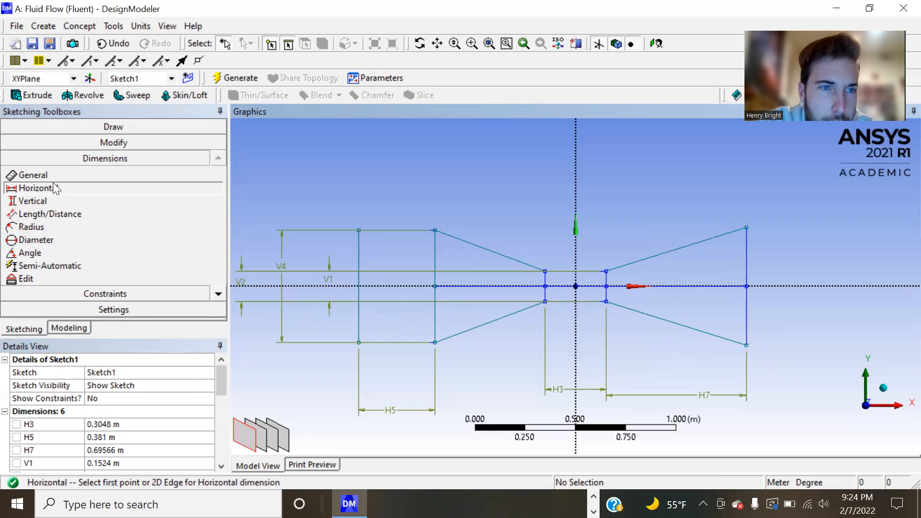
Step: Dimension the height of the diffuser's vertical outlet line, placing the dimension downstream of it
click(42, 176)
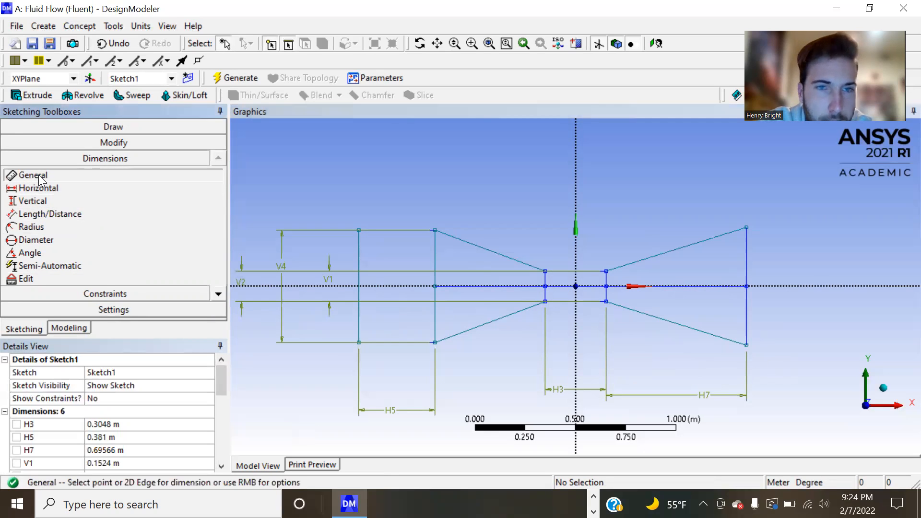
click(747, 258)
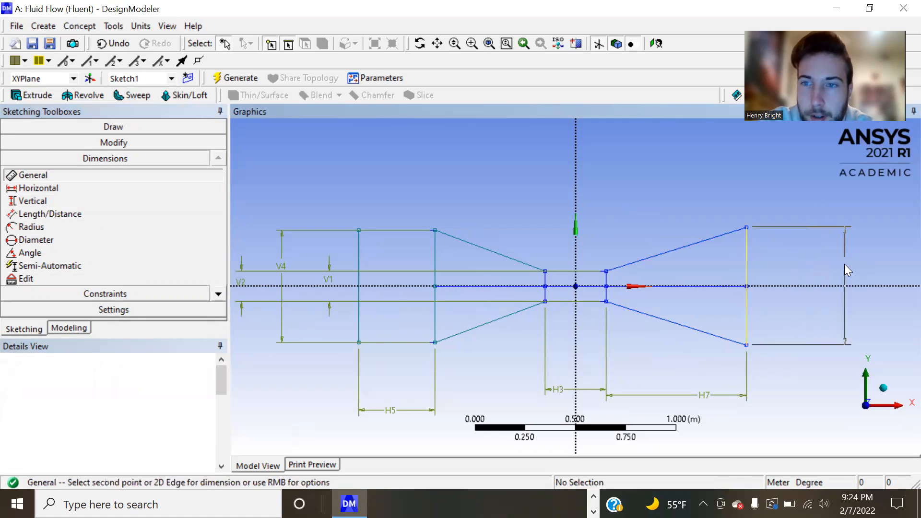
click(845, 265)
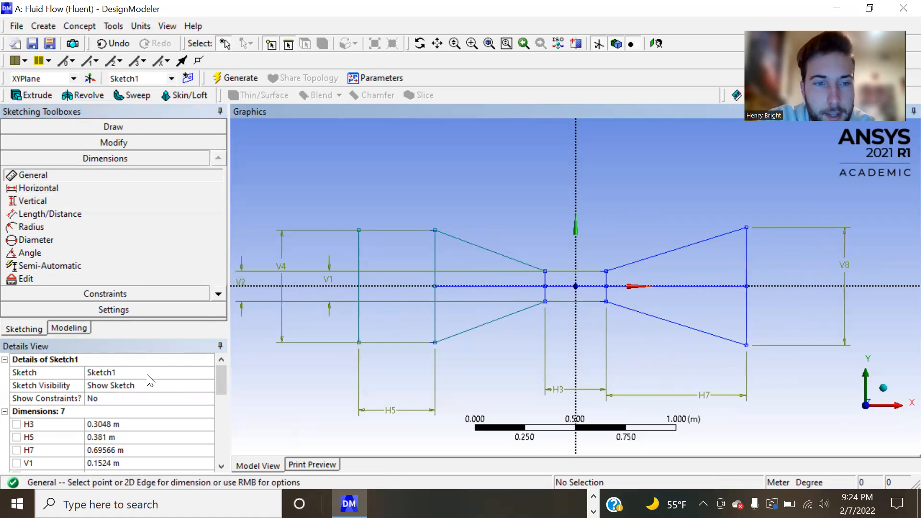
Step: Set the diffuser's horizontal length H7 to 1.0668 m
scroll(146, 379, down, 2)
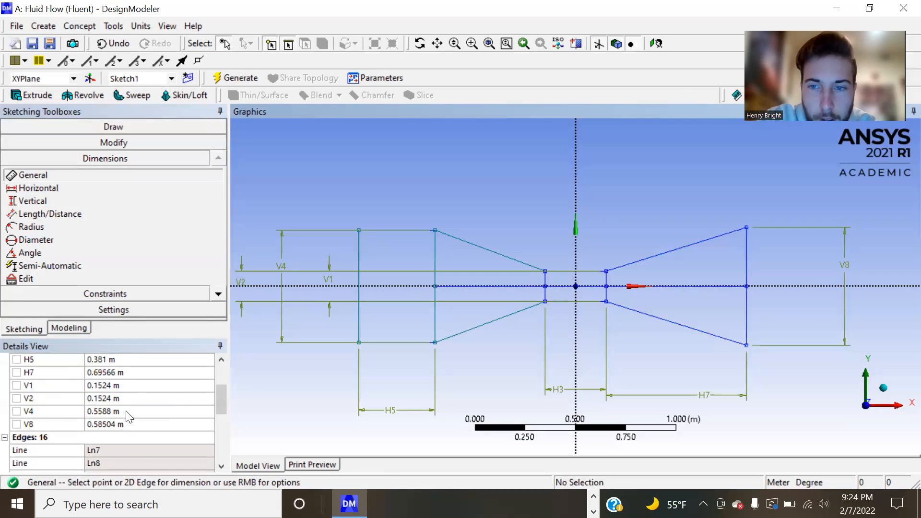
click(105, 372)
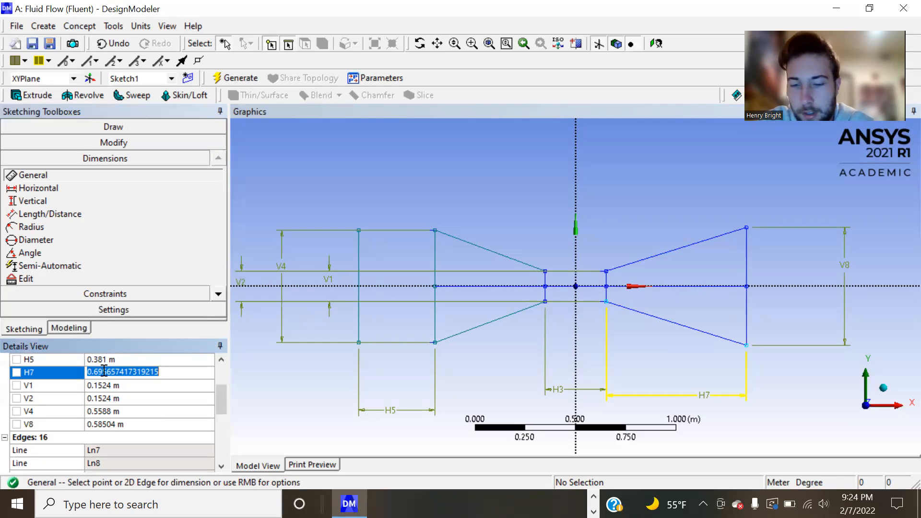
text(1.06)
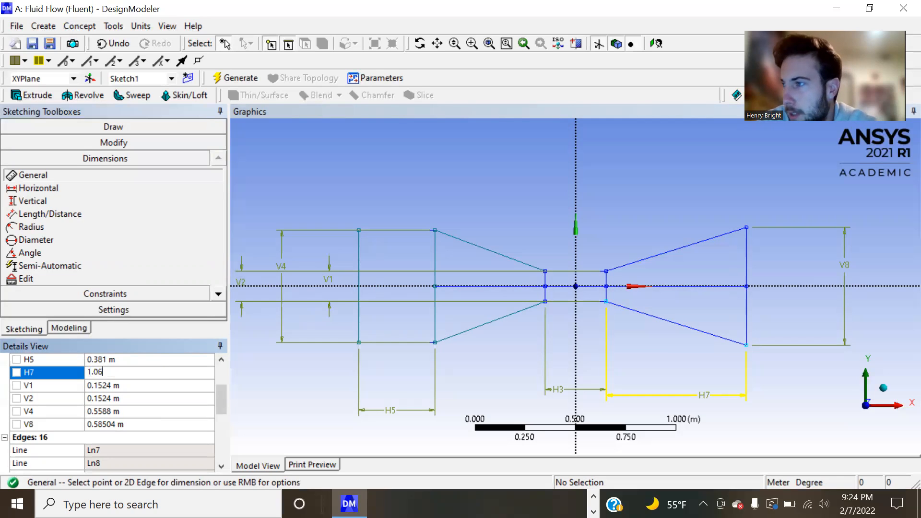
text(68)
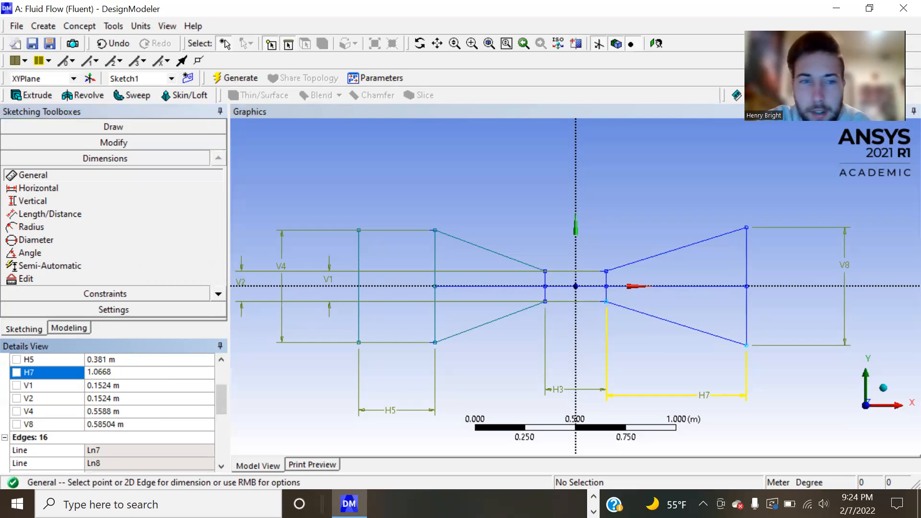
key(Return)
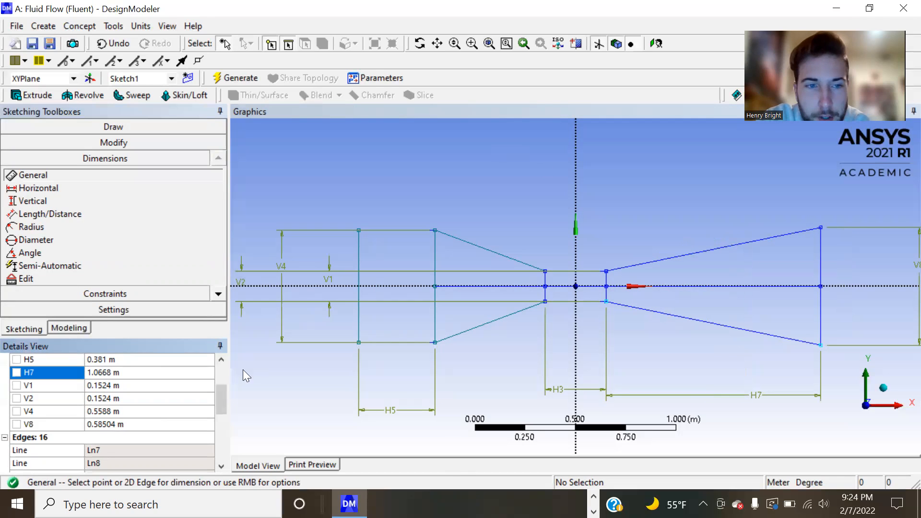
Step: Set the diffuser outlet height V8 to 0.2642 m and leave the dimension command
click(121, 414)
click(110, 422)
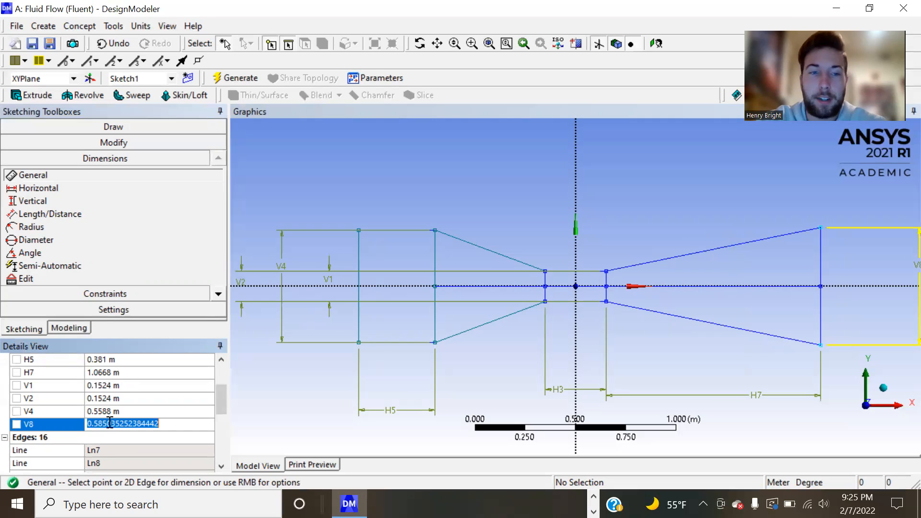
text(0.26)
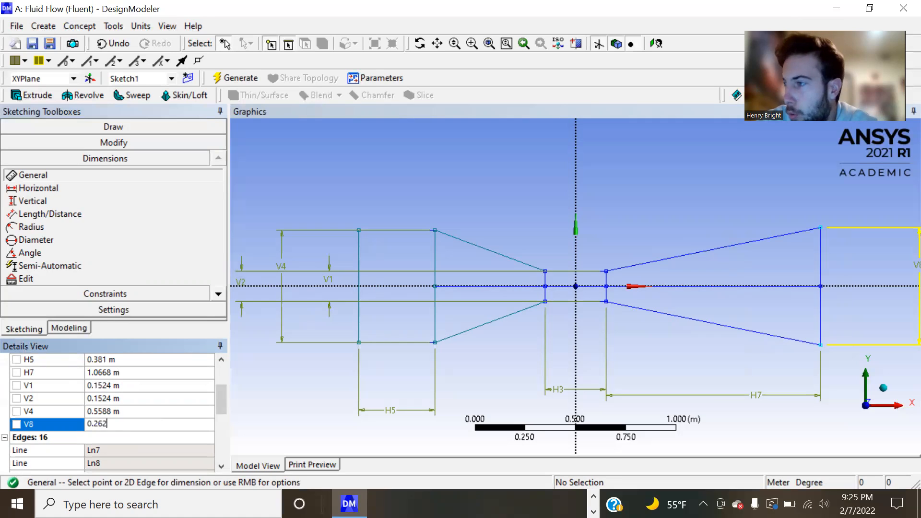
text(42)
key(Return)
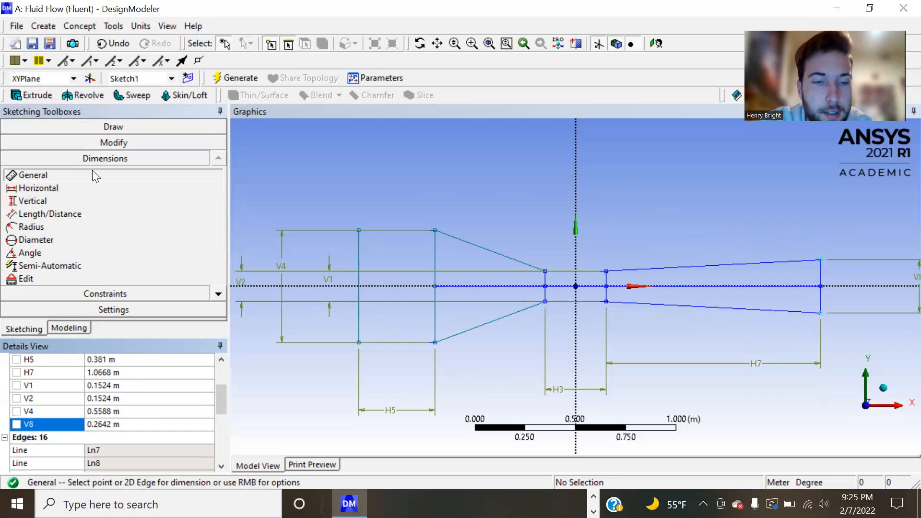
key(Escape)
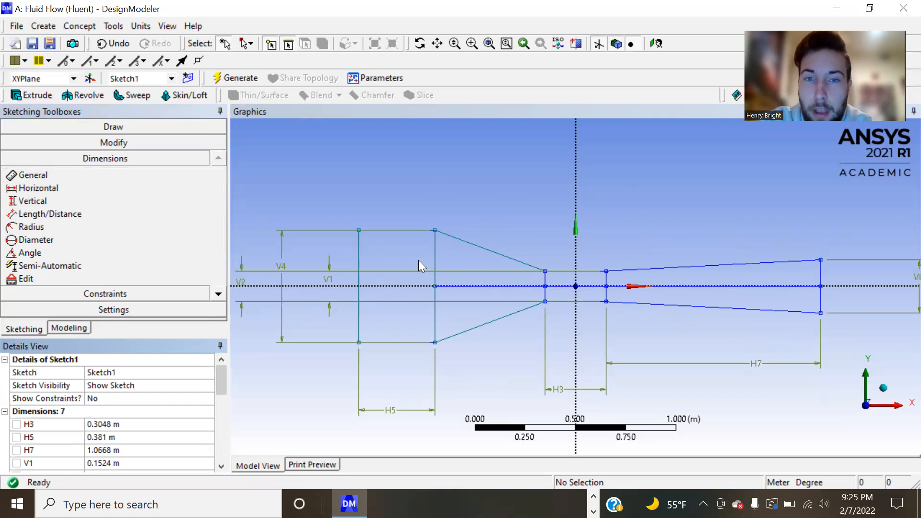
Step: Delete the contraction's inlet and outlet vertical lines and the centreline segment between them
click(435, 264)
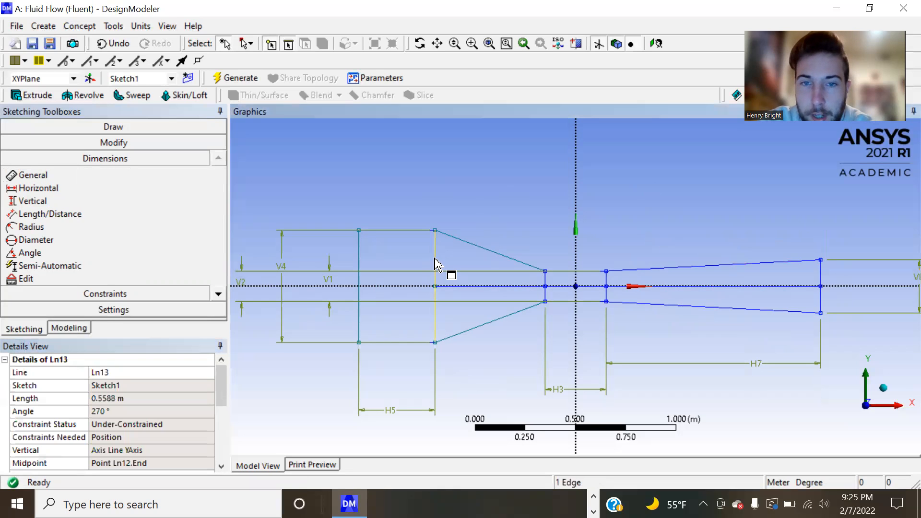
key(Delete)
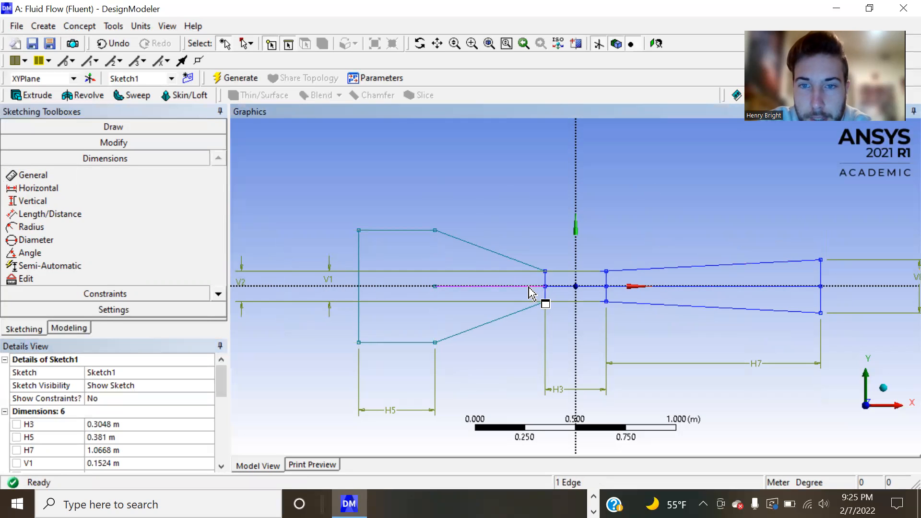
click(530, 288)
key(Delete)
click(546, 284)
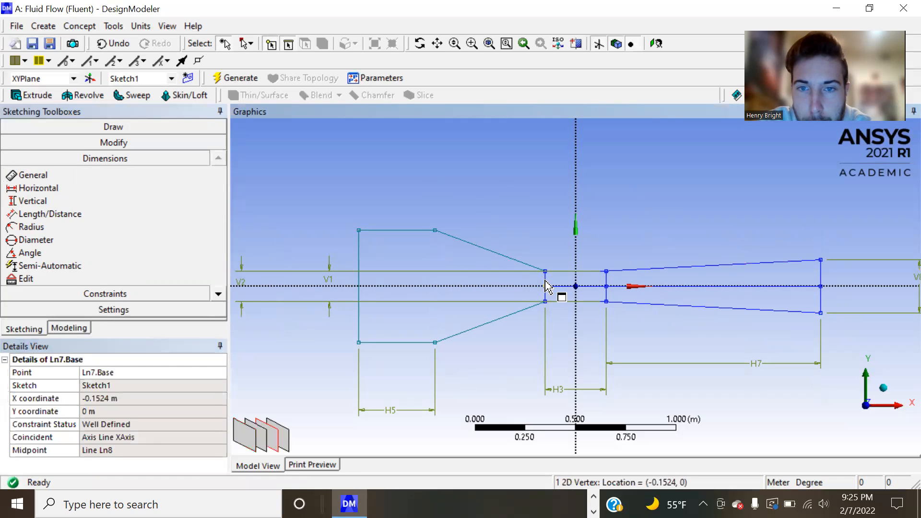
ctrl+click(545, 284)
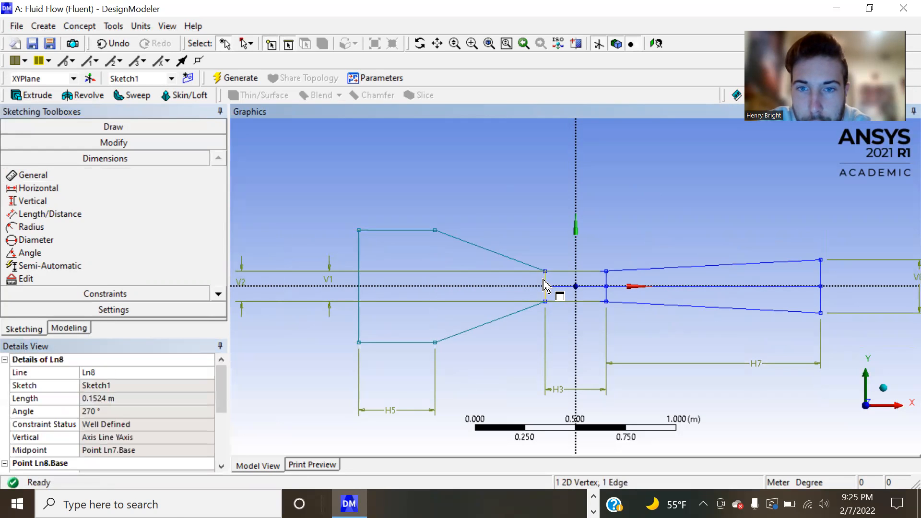
key(Delete)
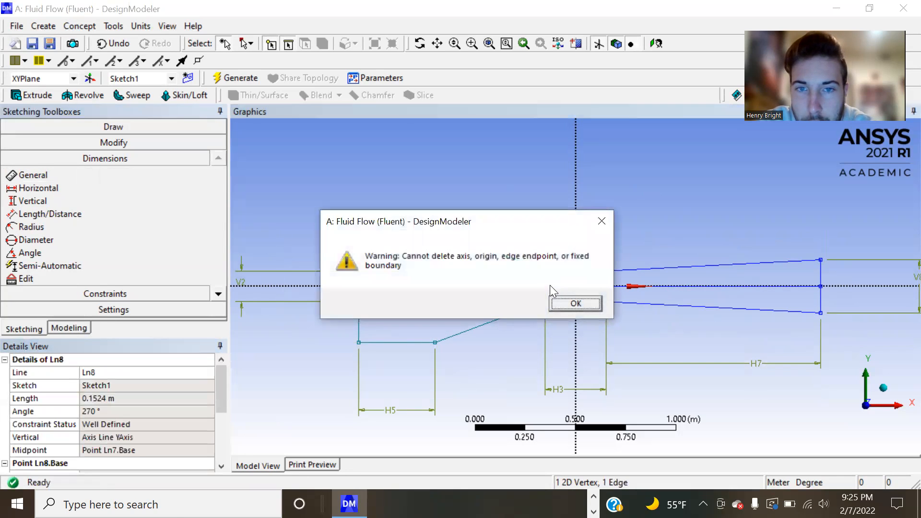
click(575, 303)
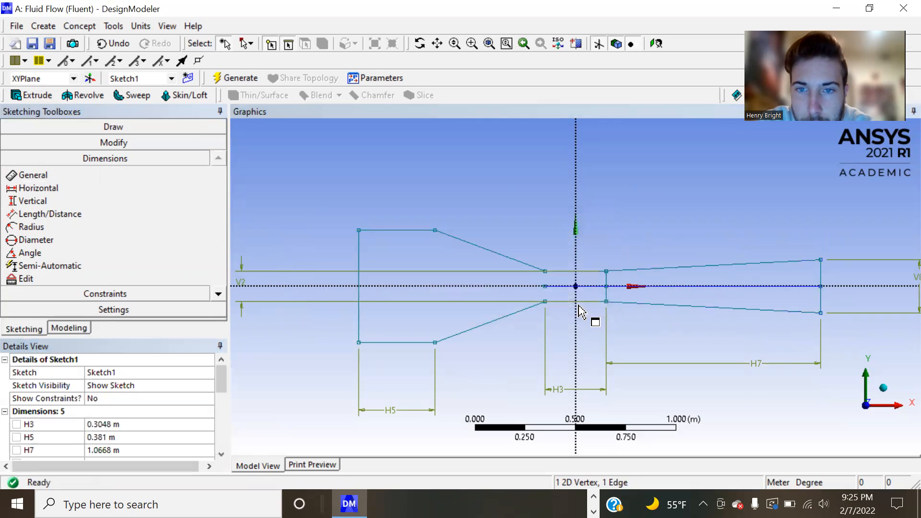
Step: Delete the test section's centreline, its downstream vertical line and the diffuser's centreline, leaving only the outer tunnel outline
click(556, 287)
click(569, 292)
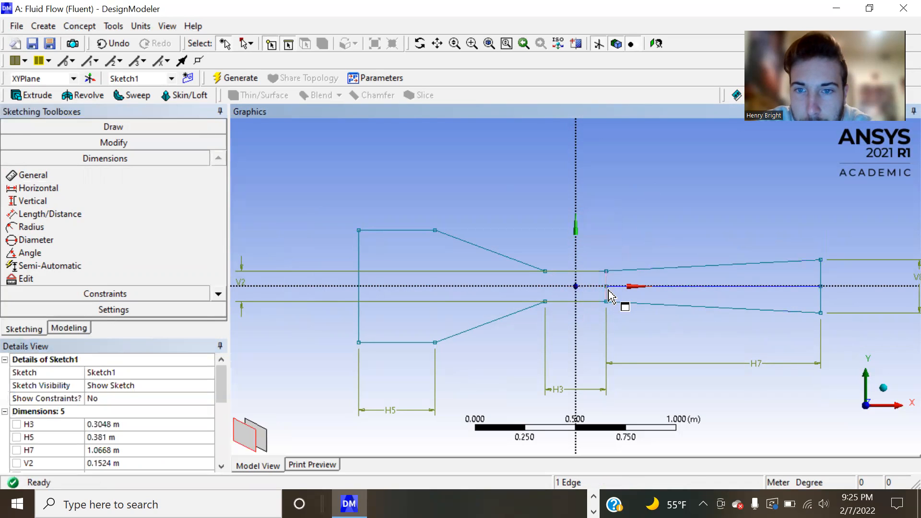
click(606, 298)
key(Delete)
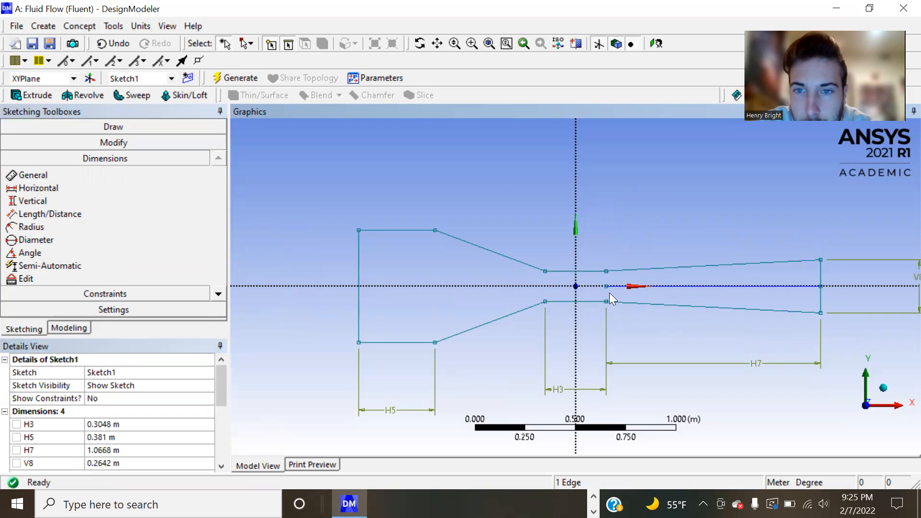
click(617, 287)
key(Delete)
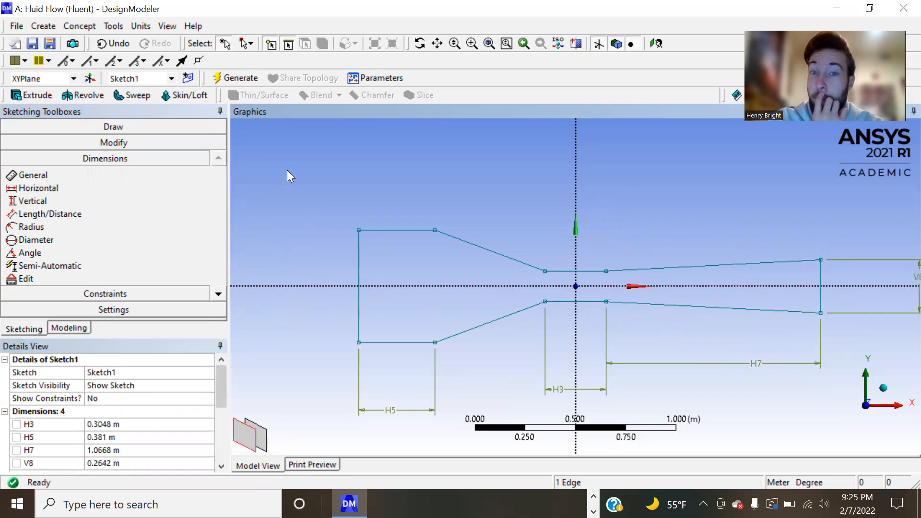
click(326, 202)
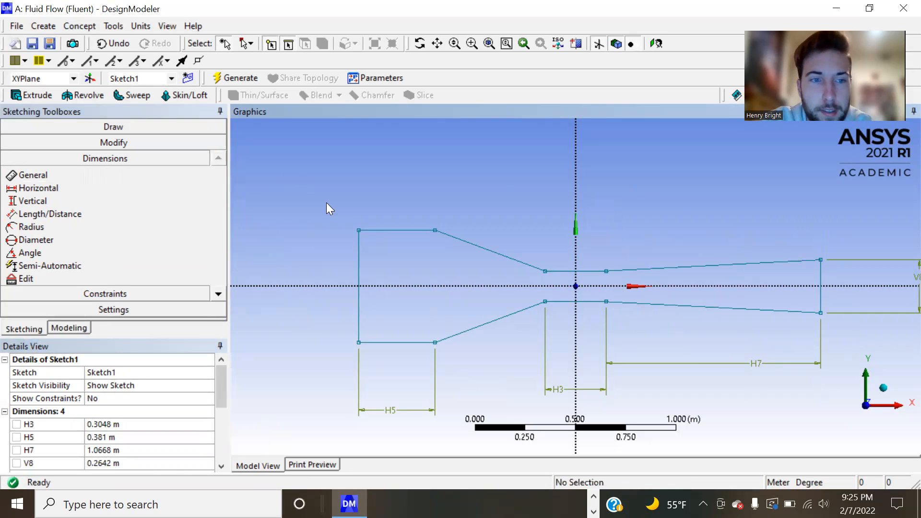
Step: Create a surface from the sketch using all ten outline edges as base objects, generate it and inspect it in isometric view
click(83, 25)
click(138, 127)
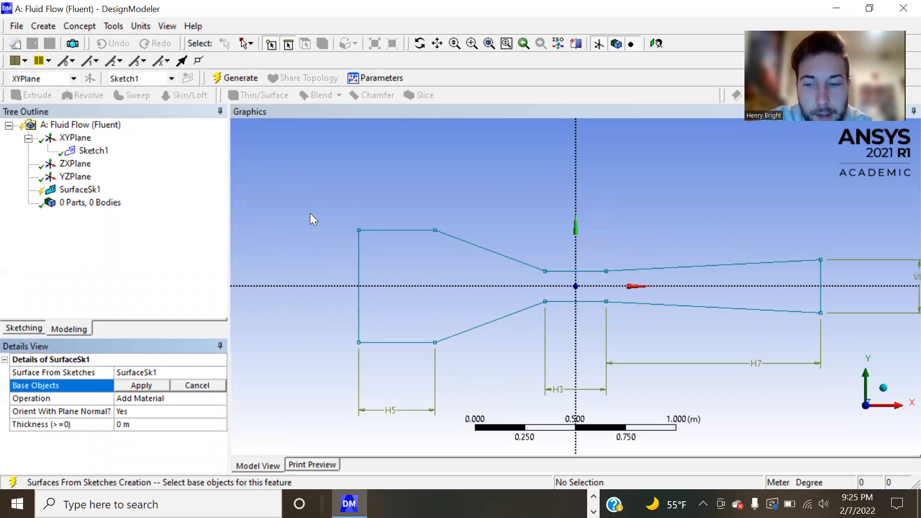
click(359, 253)
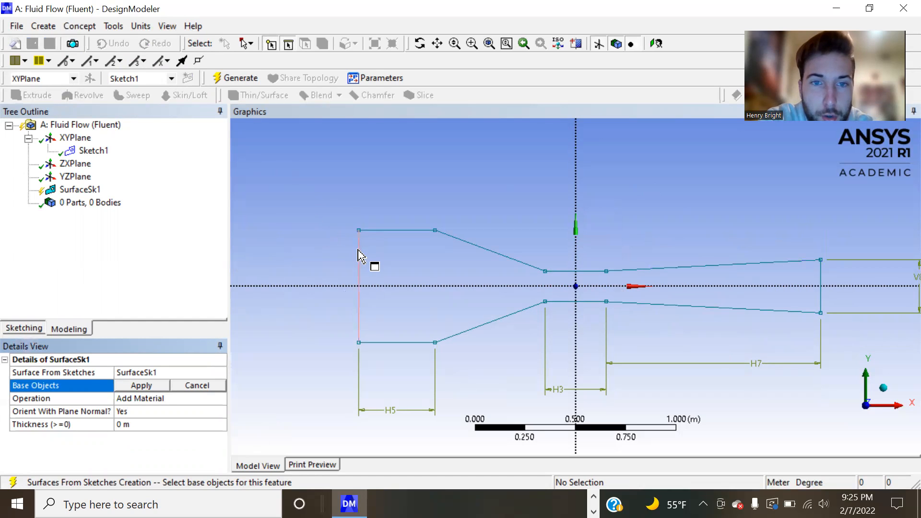
ctrl+click(396, 231)
ctrl+click(463, 242)
ctrl+click(570, 271)
ctrl+click(632, 272)
ctrl+click(821, 297)
ctrl+click(761, 301)
ctrl+click(589, 302)
ctrl+click(531, 308)
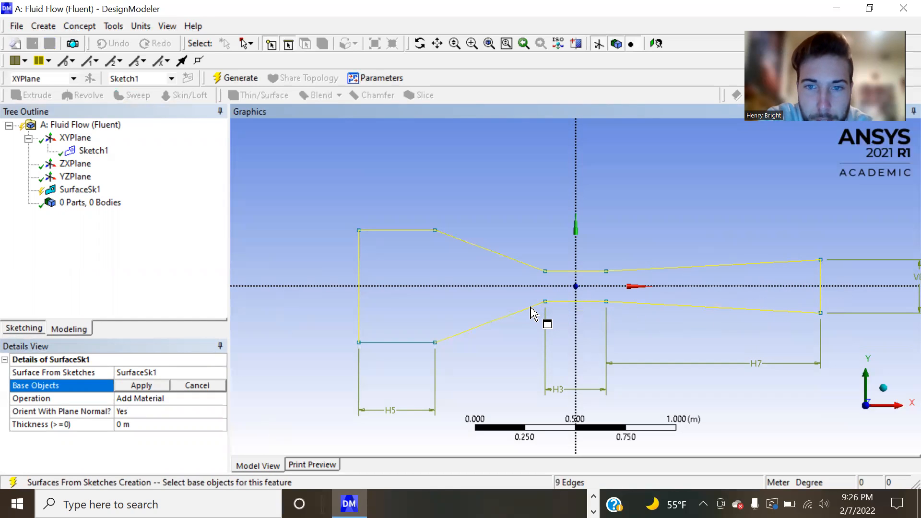
ctrl+click(408, 343)
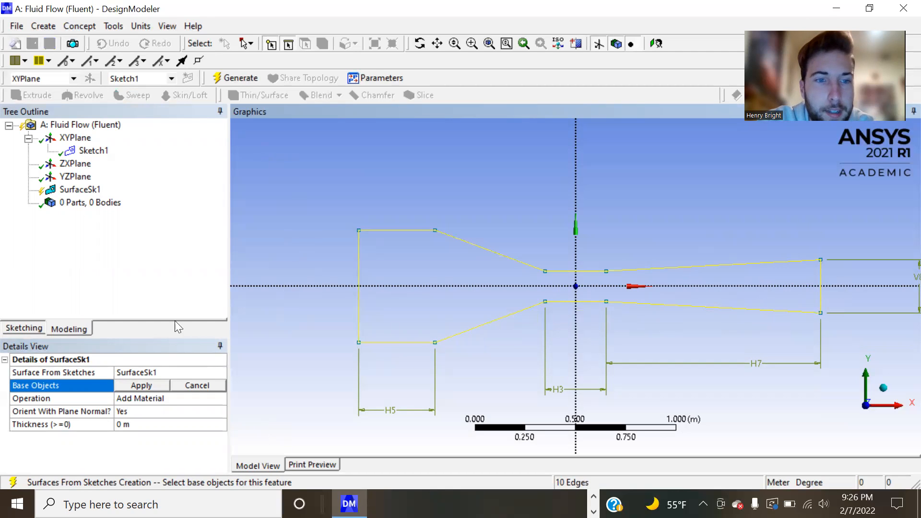
click(146, 384)
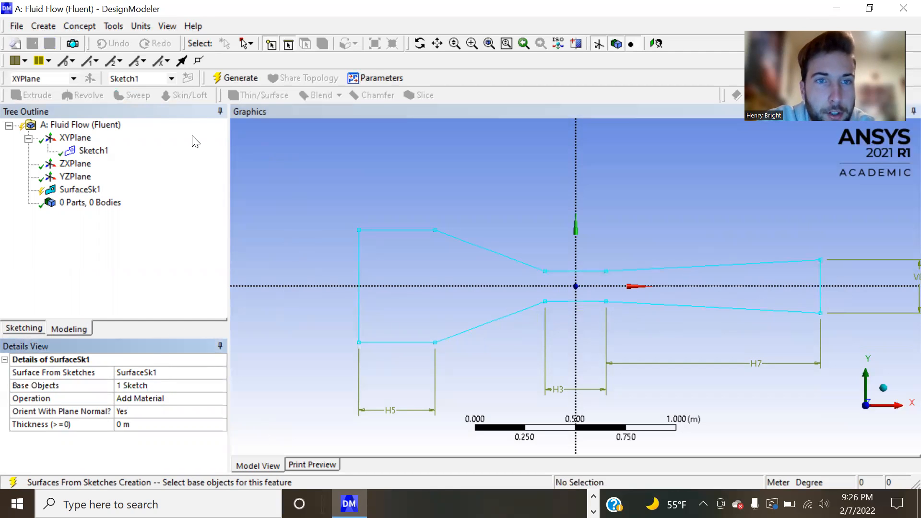
key(F5)
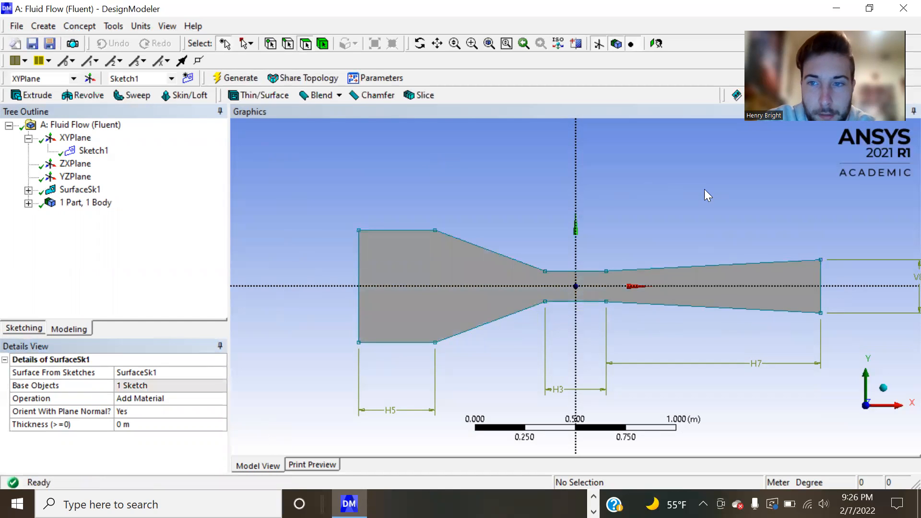
click(881, 387)
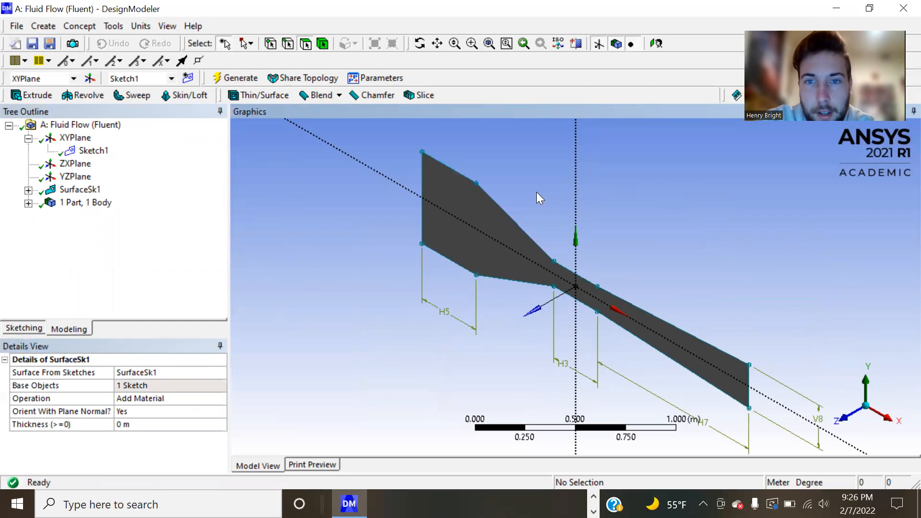
Step: Switch to Workbench, update the Geometry component of the Fluid Flow (Fluent) system, and return to DesignModeler to close it
key(super+Tab)
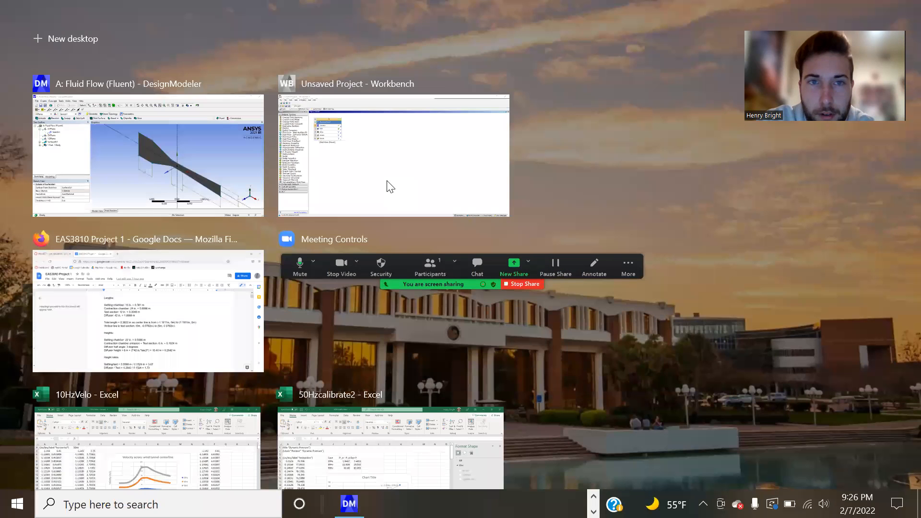
click(389, 186)
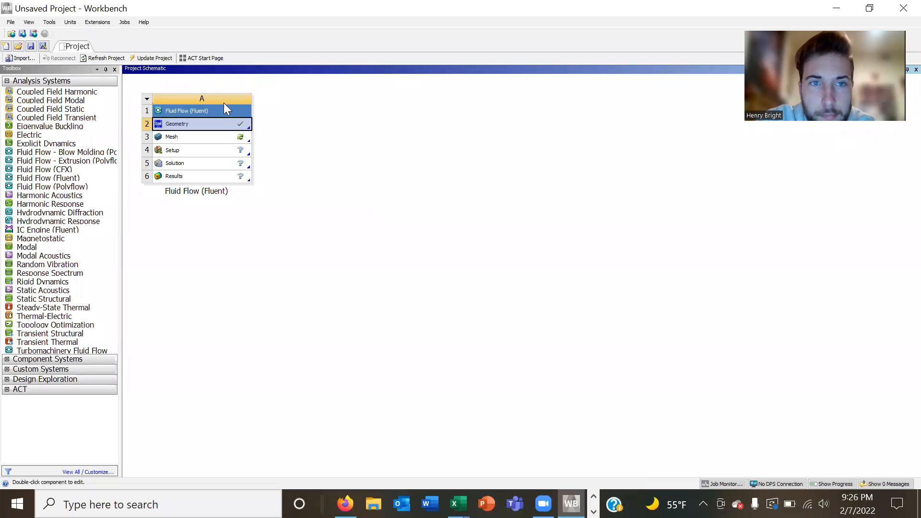
right_click(214, 120)
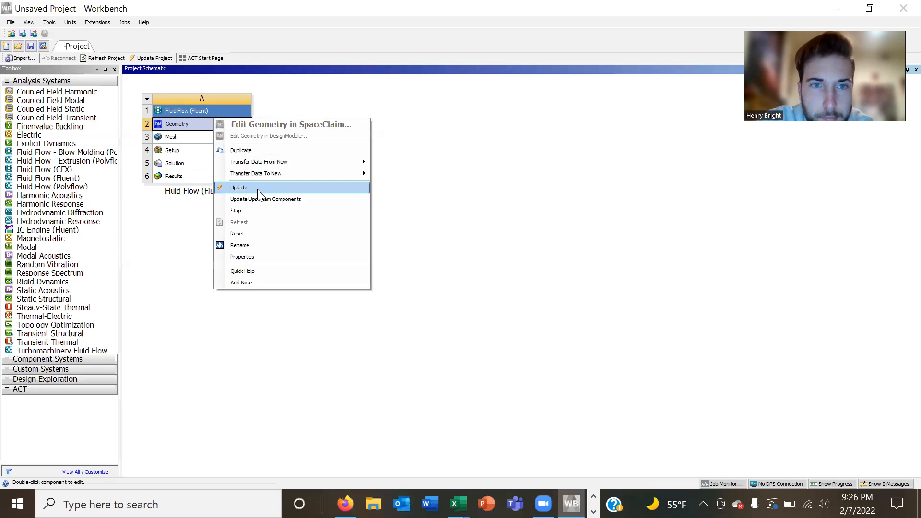
click(258, 189)
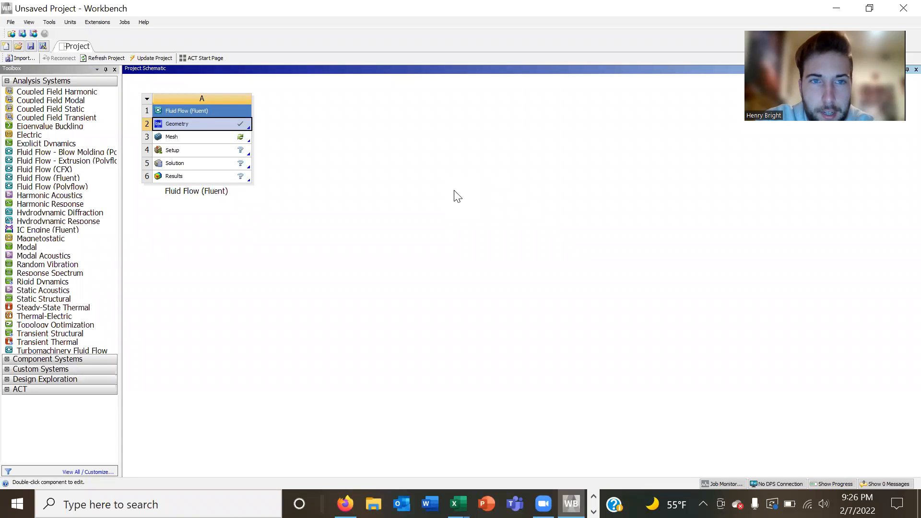
key(super+Tab)
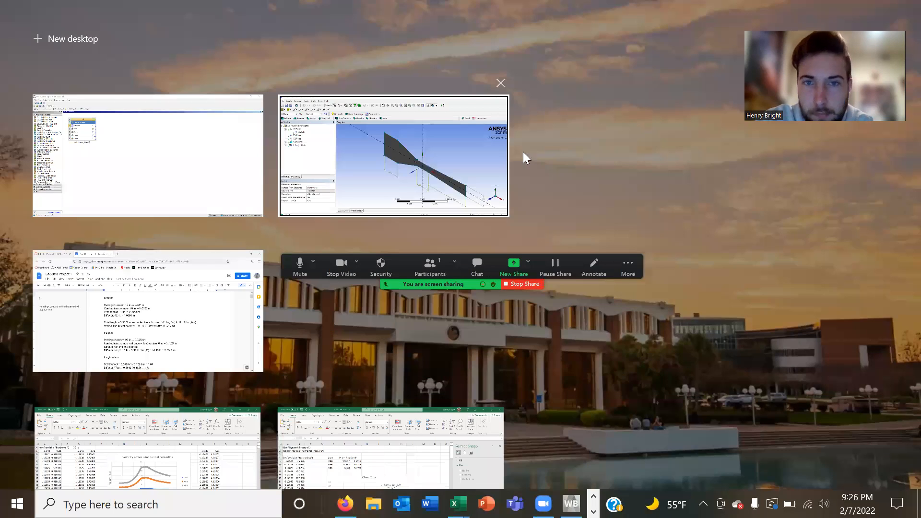
click(504, 156)
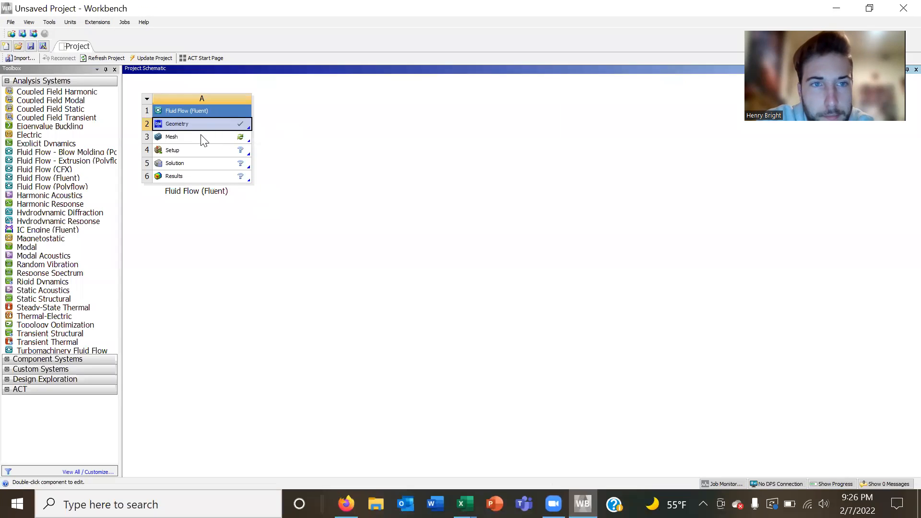
Step: Open the Fluid Flow system's Mesh component in Meshing and generate the mesh with the default settings
double_click(200, 137)
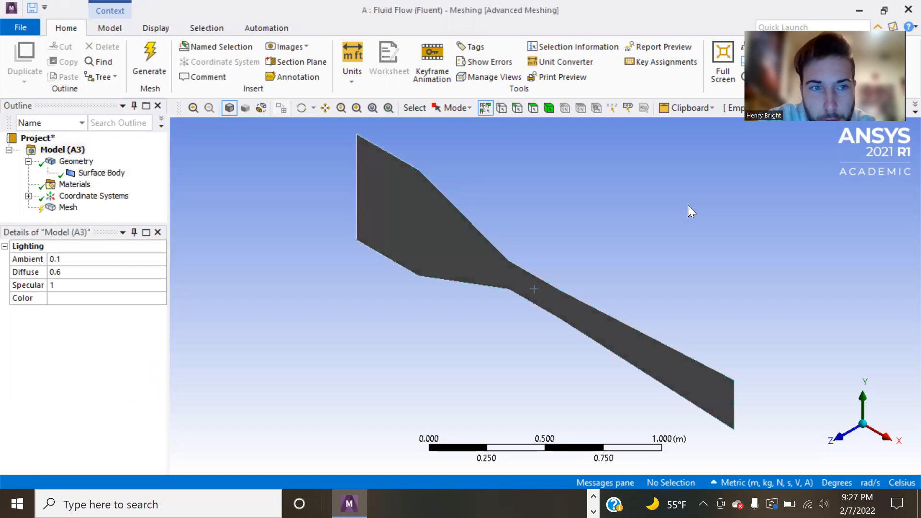
click(61, 207)
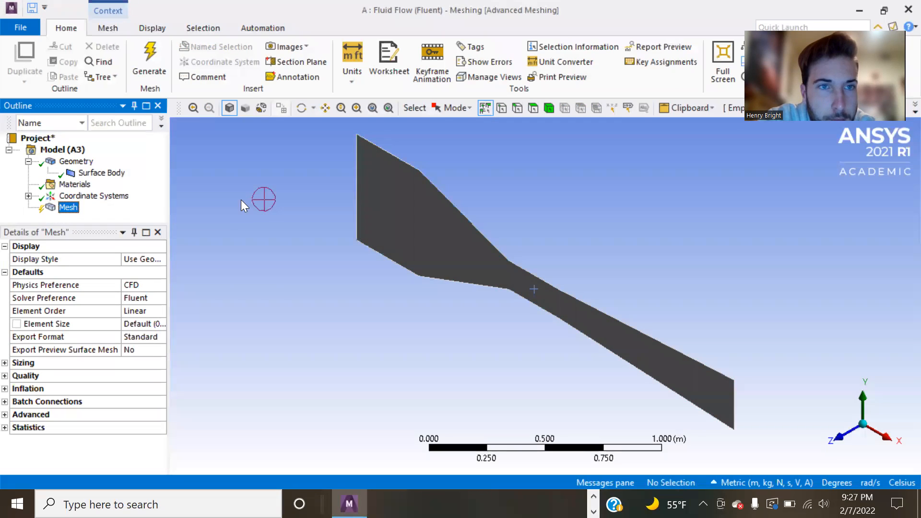
click(146, 63)
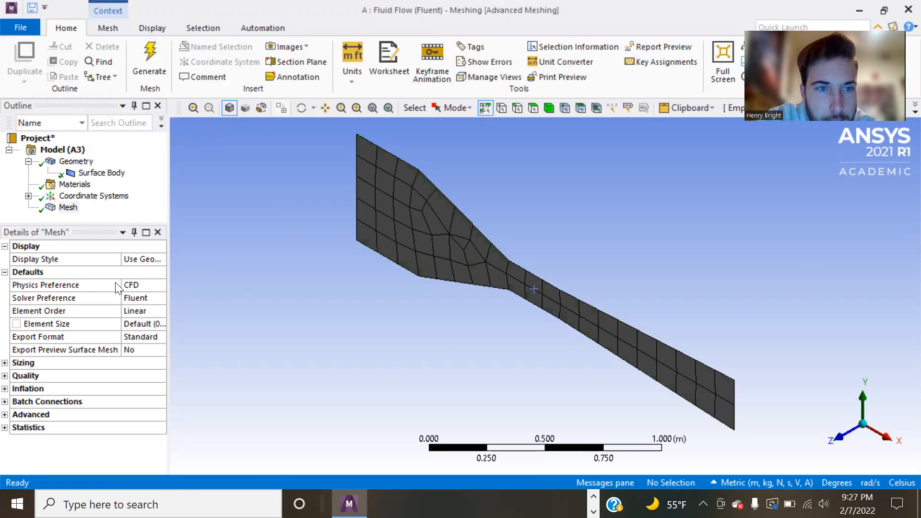
Step: Insert a mesh Method control and scope it to the wind tunnel's surface body
right_click(71, 210)
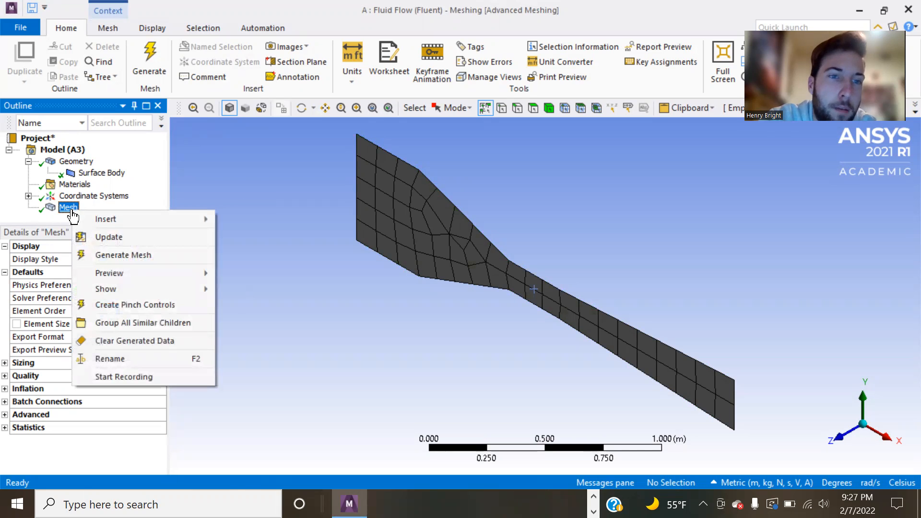
mouse_move(129, 217)
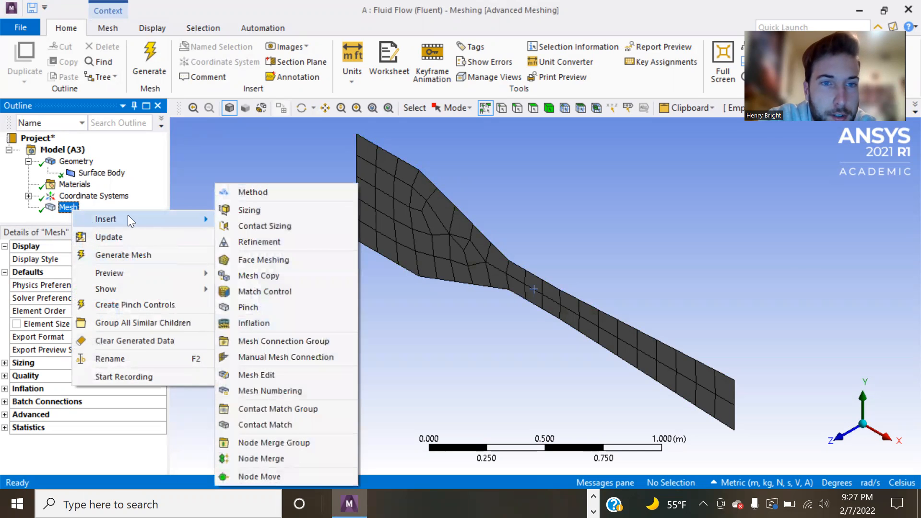
click(236, 193)
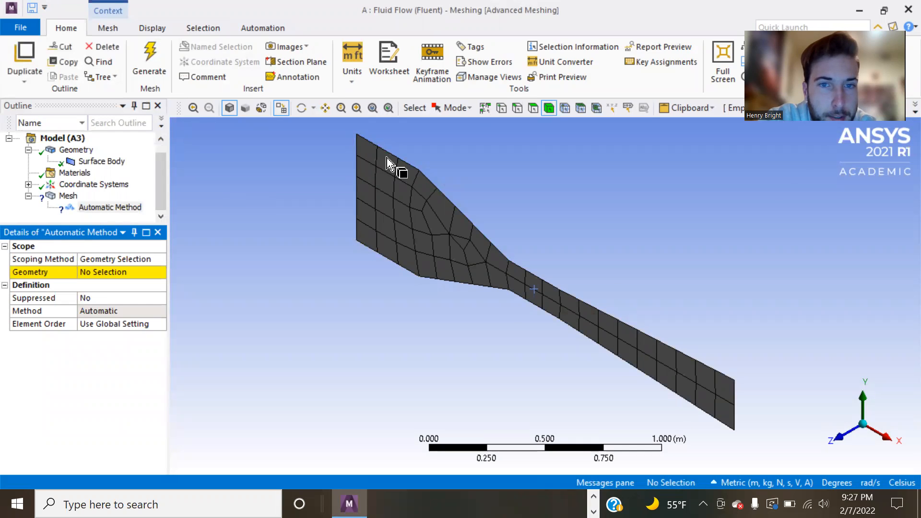
click(405, 209)
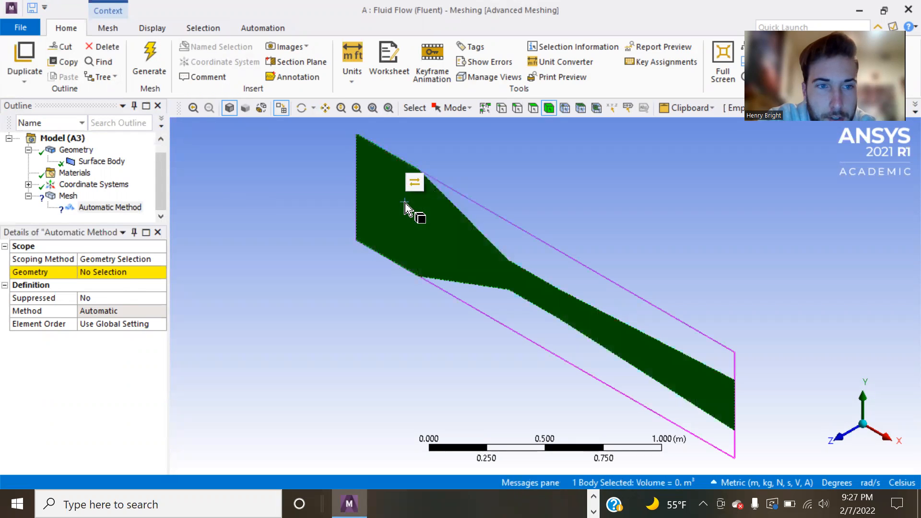
click(126, 272)
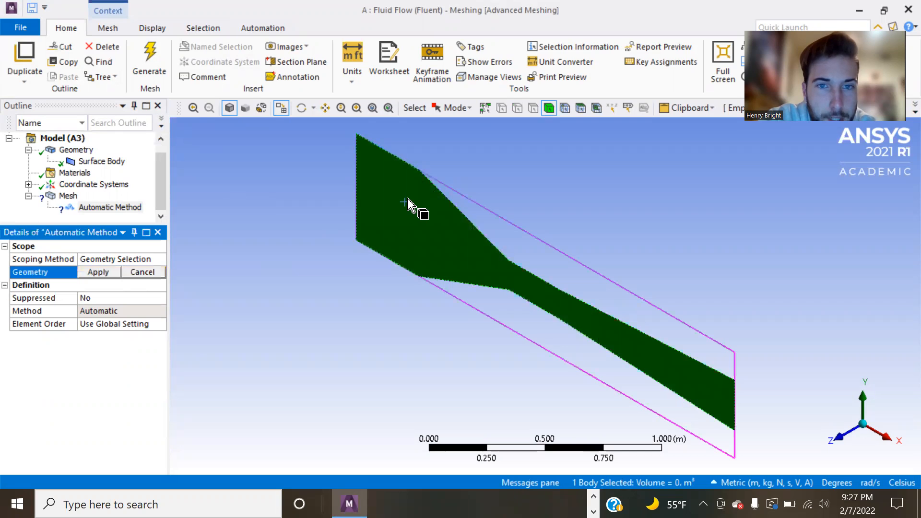
click(114, 275)
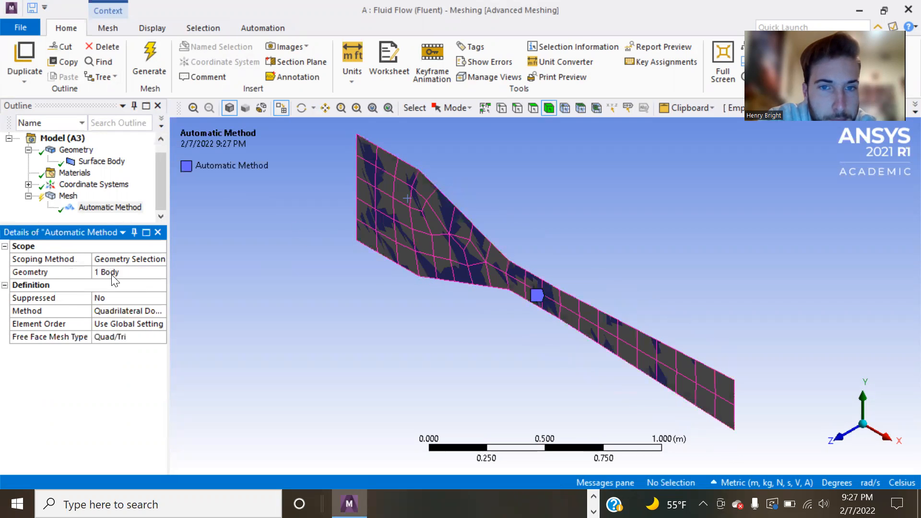
Step: View the tunnel face-on in the XY plane and set the inserted method to Triangles
click(836, 437)
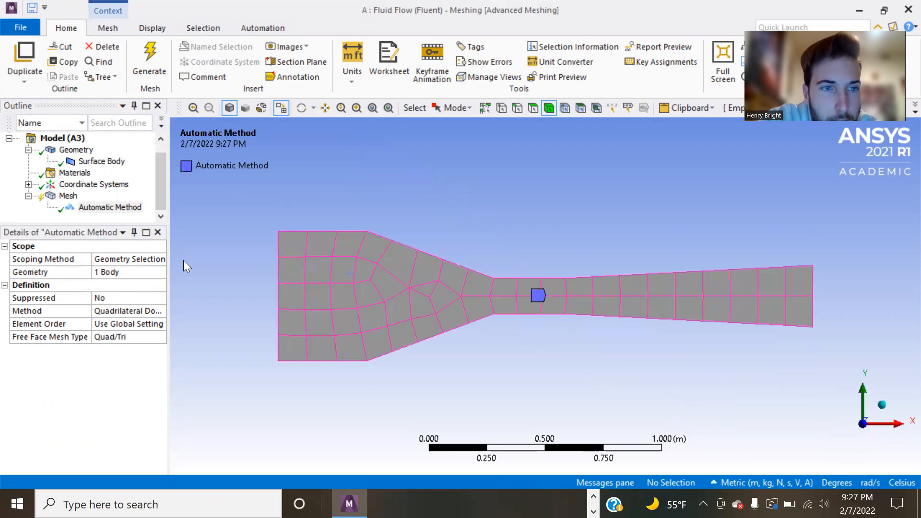
click(126, 310)
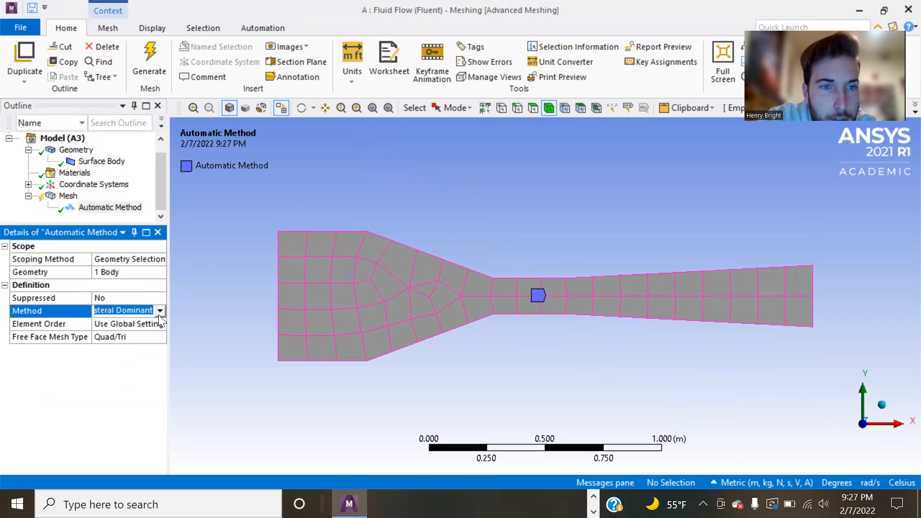
click(159, 312)
click(122, 331)
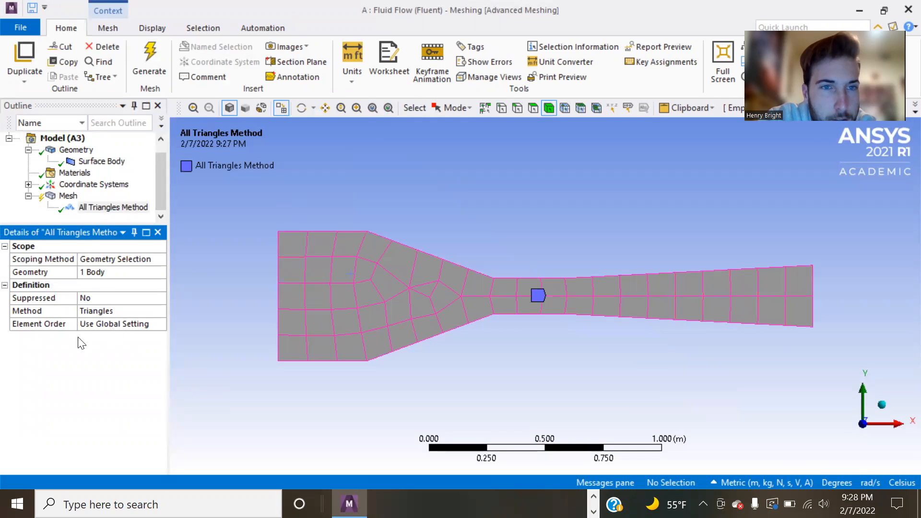
Step: Set the global mesh element size to 0.005 m
click(63, 196)
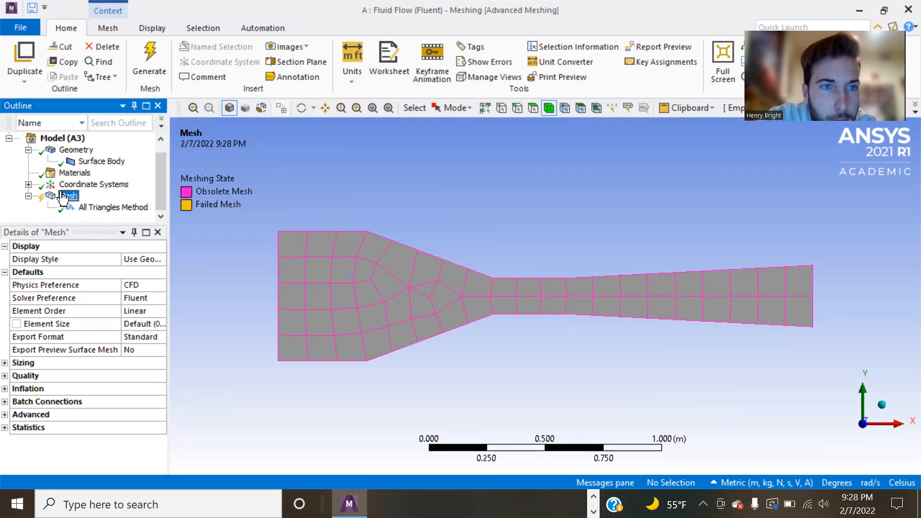
click(137, 324)
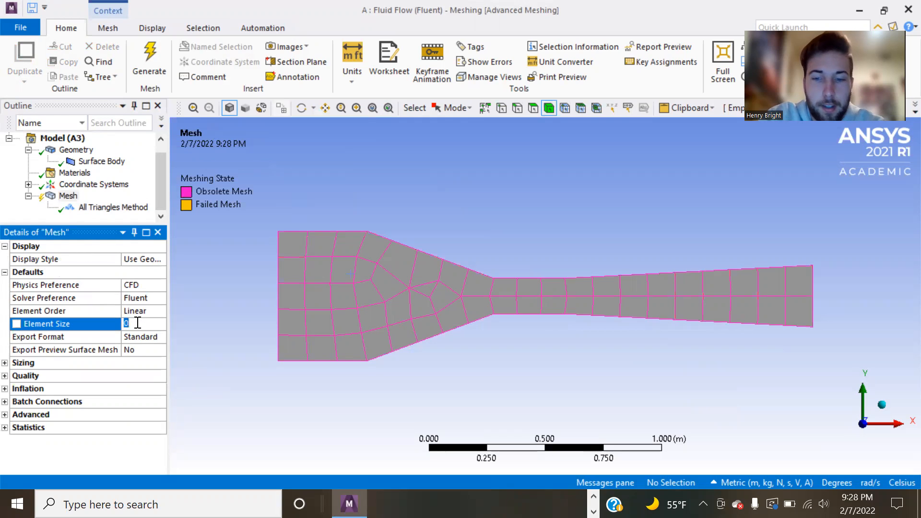
text(5)
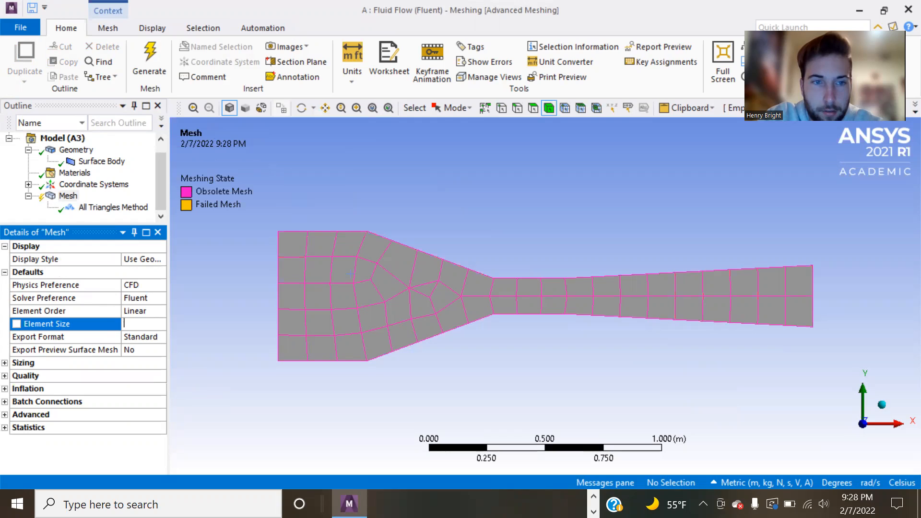
key(Return)
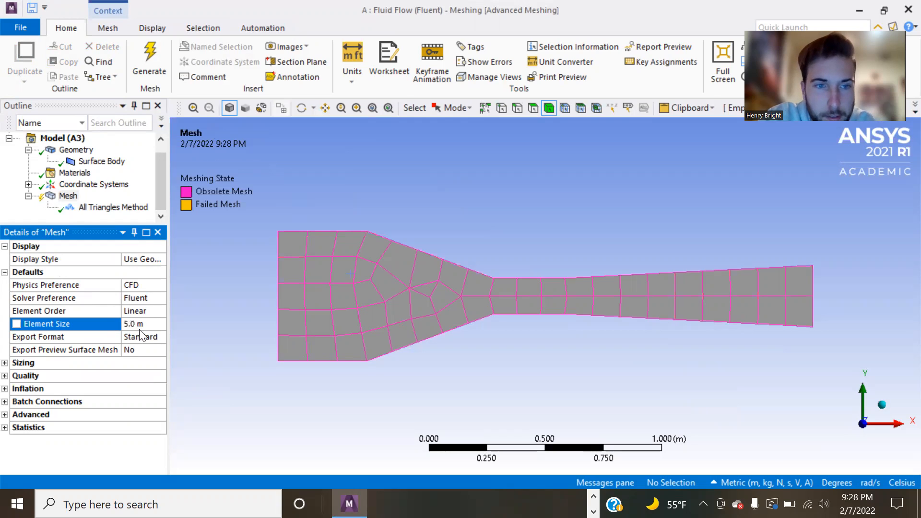
click(139, 323)
text(0.005)
key(Return)
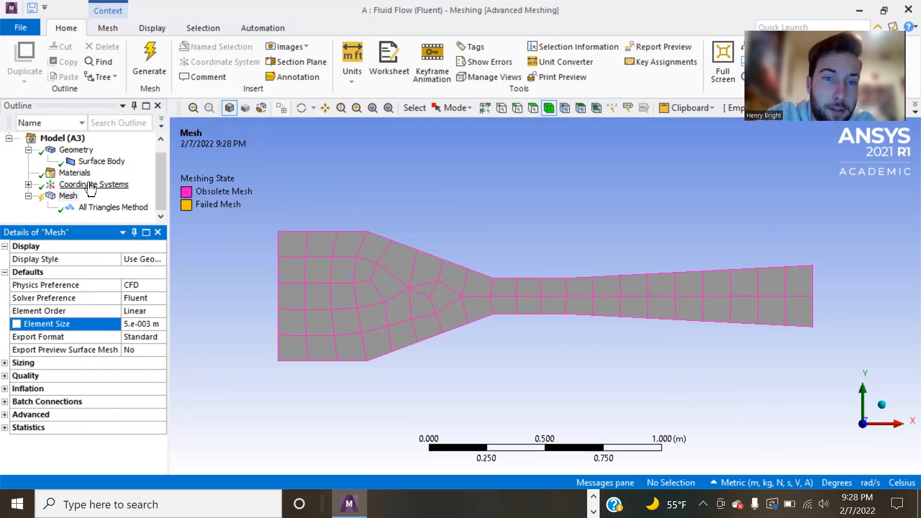
Step: Generate the triangular mesh and inspect its elements around the test section
click(147, 51)
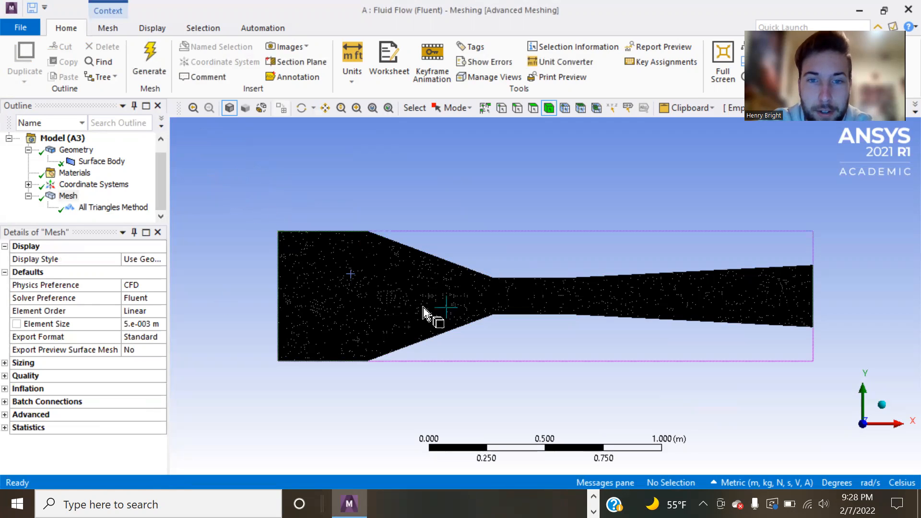
scroll(399, 300, up, 2)
scroll(399, 300, up, 2)
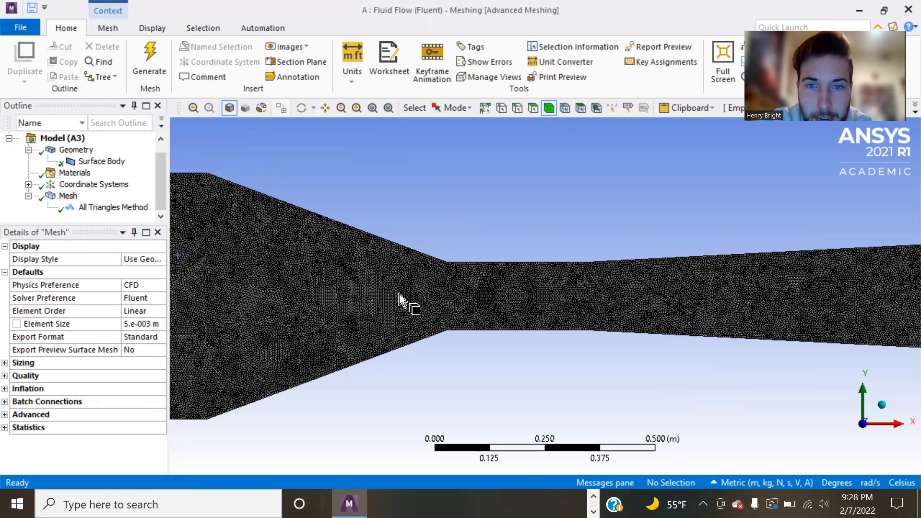
scroll(399, 300, up, 3)
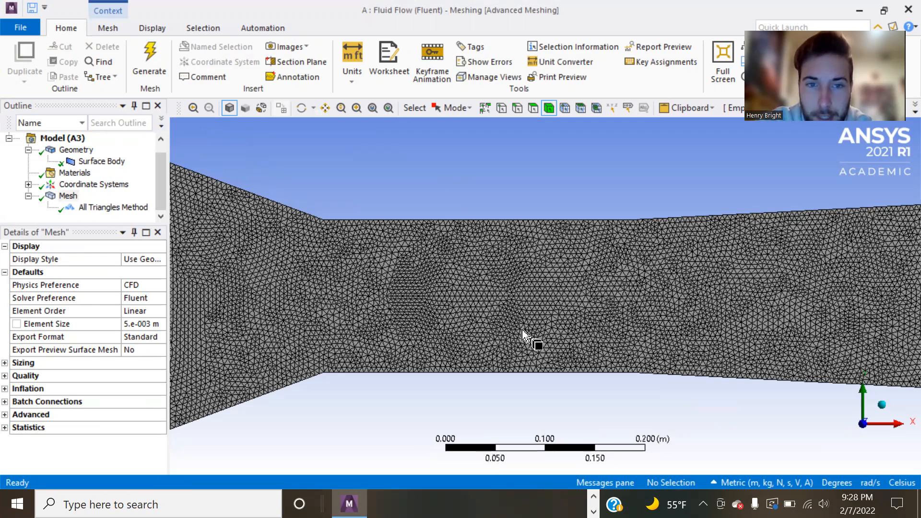
scroll(525, 334, down, 3)
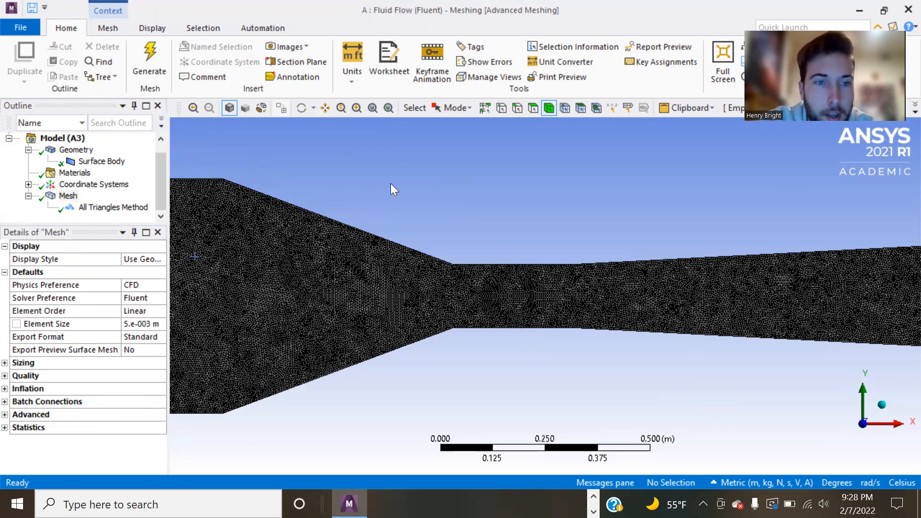
scroll(434, 174, down, 2)
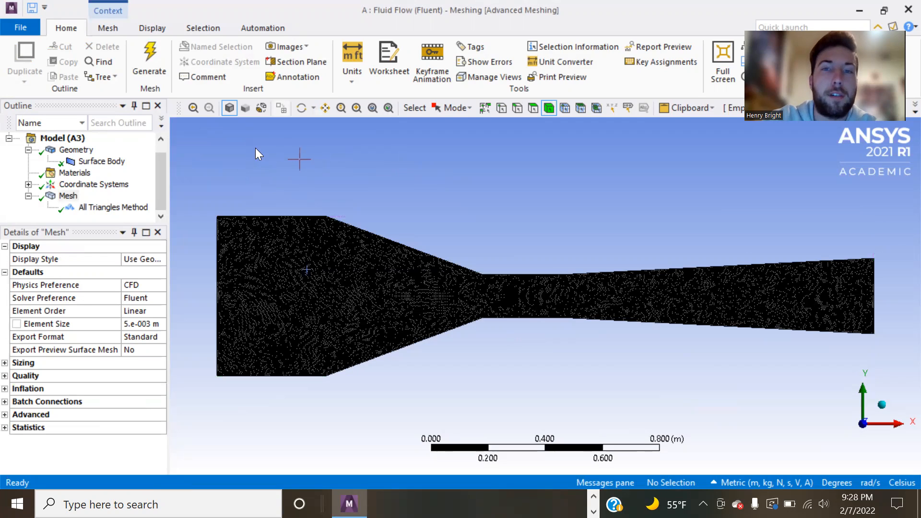
Step: Create a named selection called "velocity inlet" from the vertical edge at the tunnel's wide end
click(518, 108)
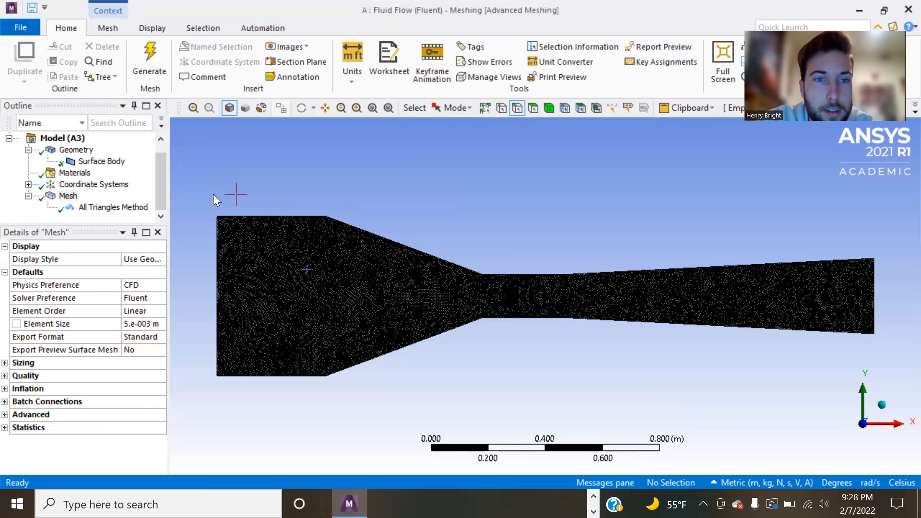
click(217, 245)
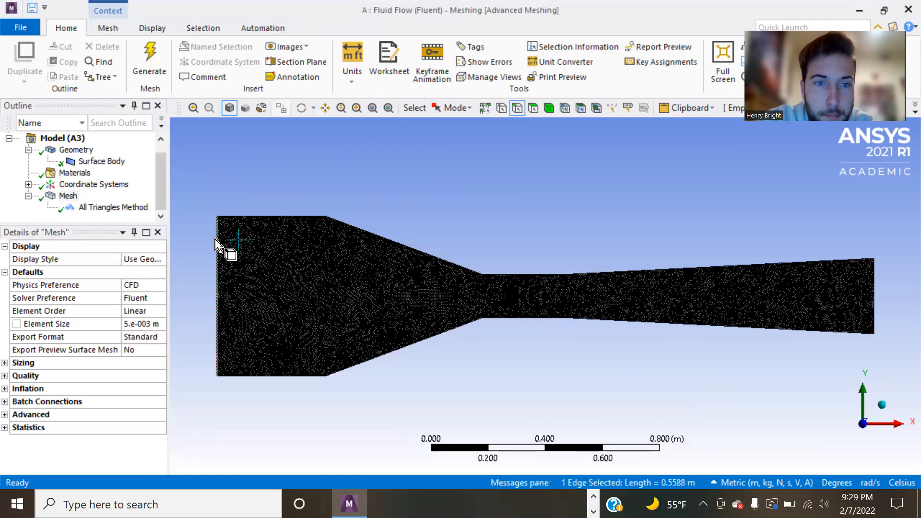
right_click(215, 245)
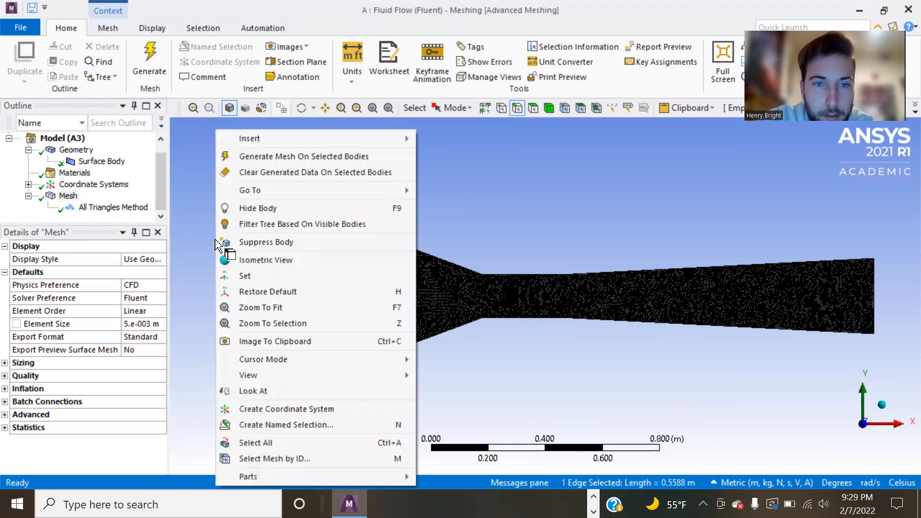
click(292, 424)
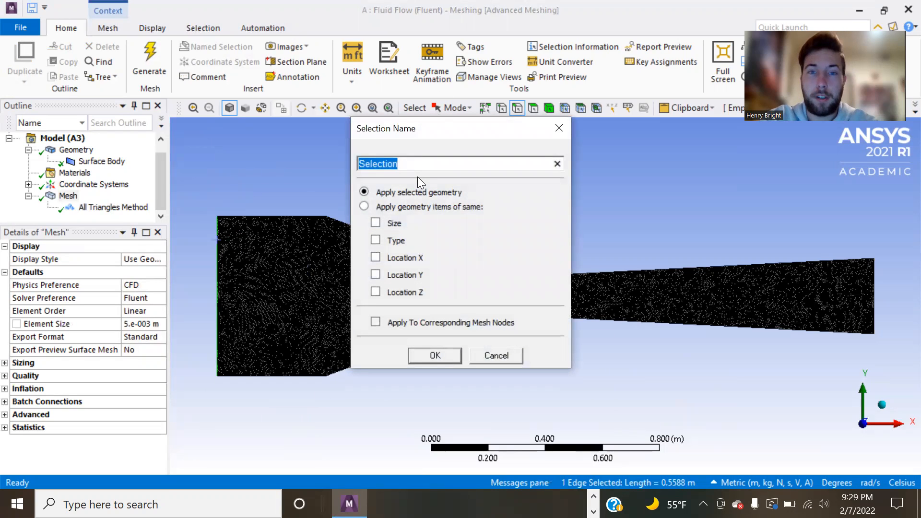
text(veloci)
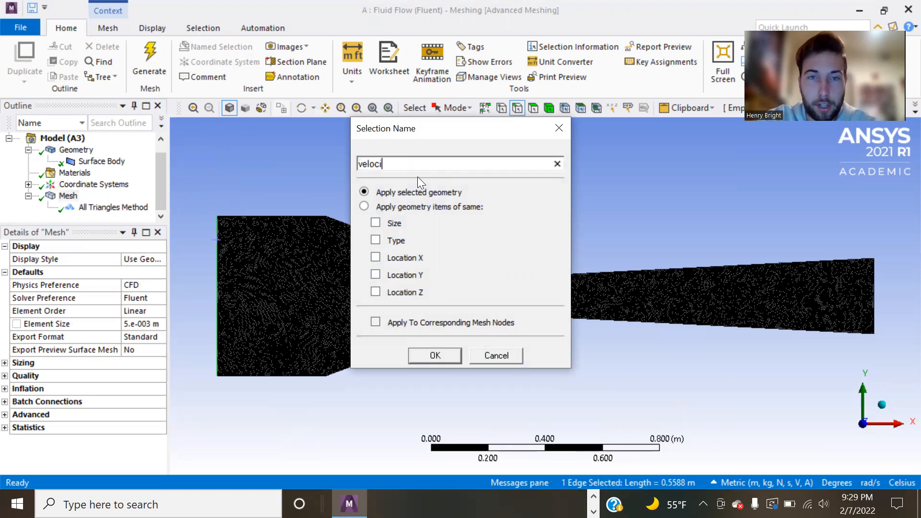
text(ty inlet)
click(435, 355)
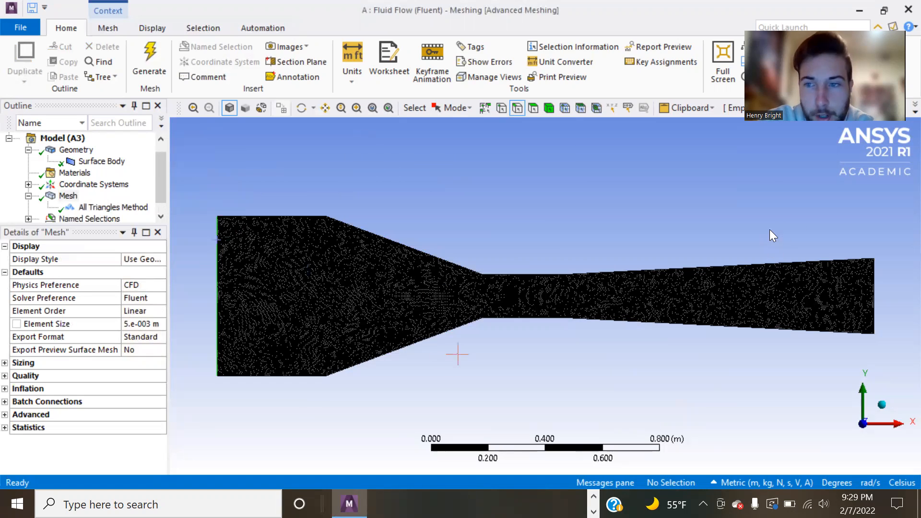
Step: Create a named selection called "pressure outlet" from the vertical edge at the diffuser's end
click(874, 282)
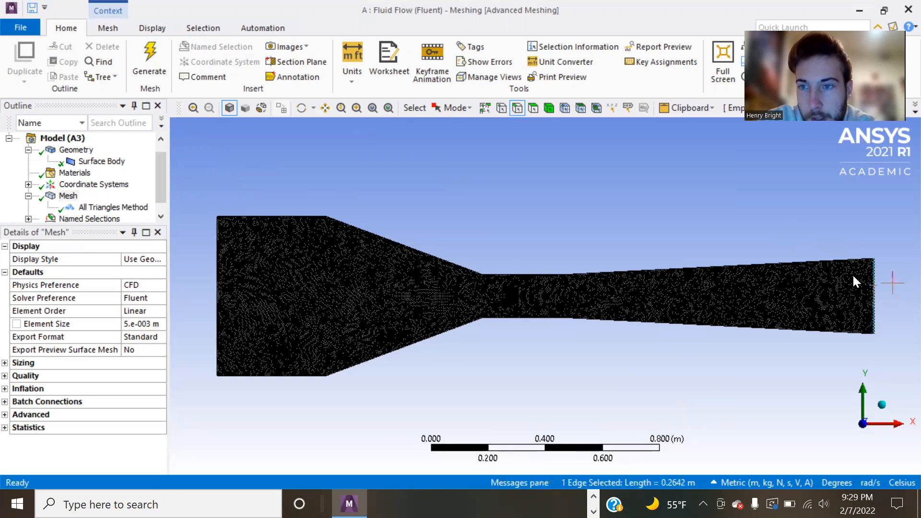
right_click(873, 294)
click(754, 294)
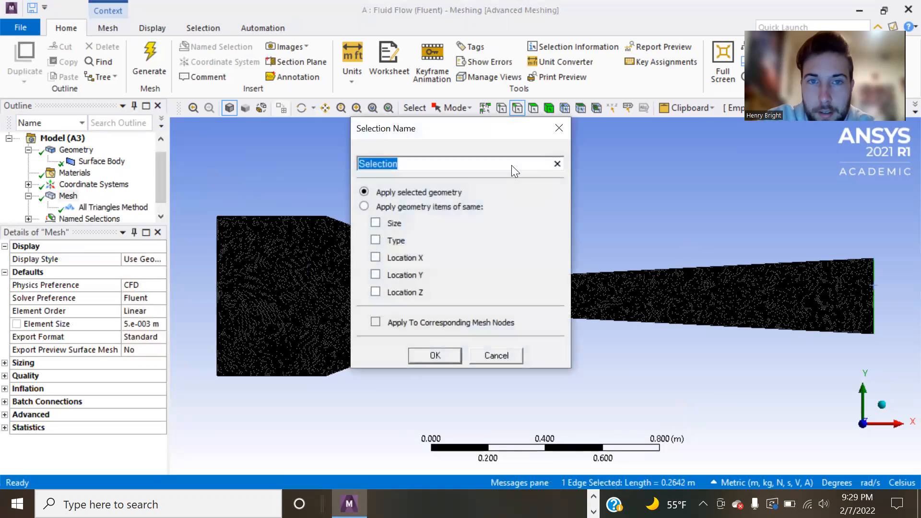
text(pressure outlet)
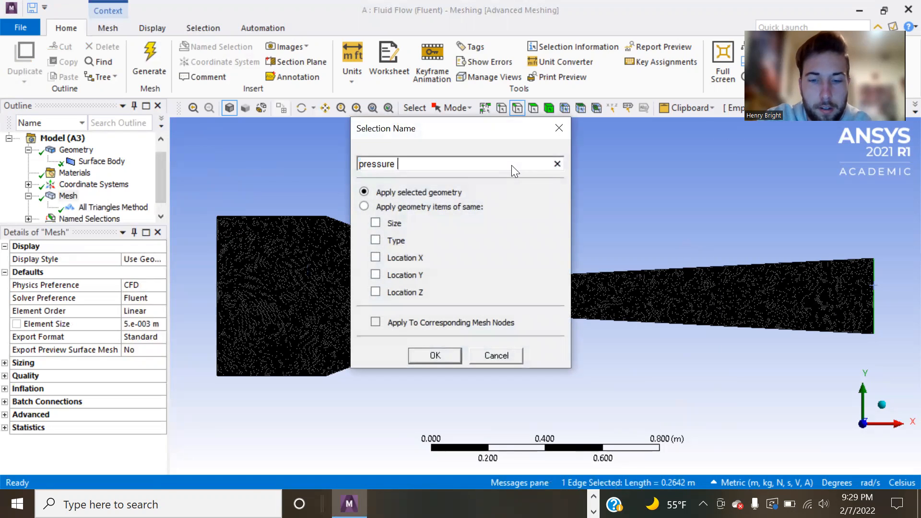
click(431, 356)
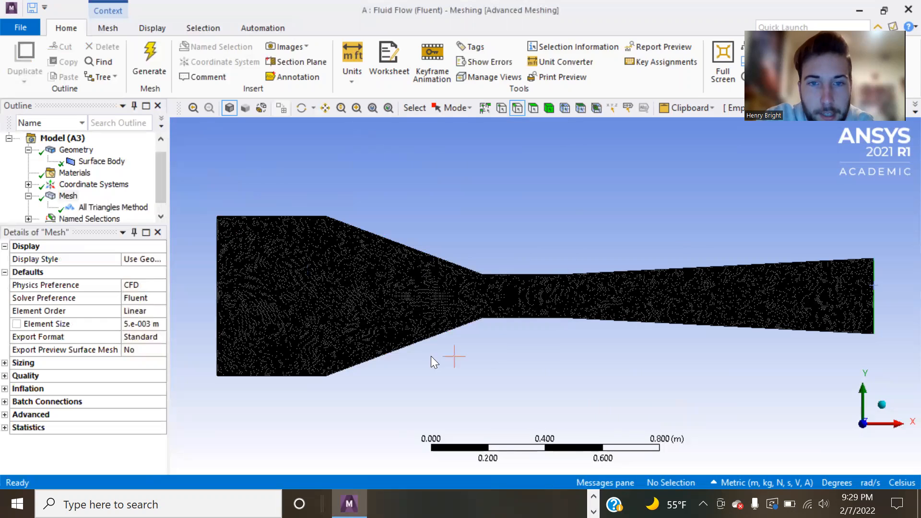
Step: Create a named selection called "wind tunnel wall" from the eight upper and lower edges of the tunnel
click(284, 216)
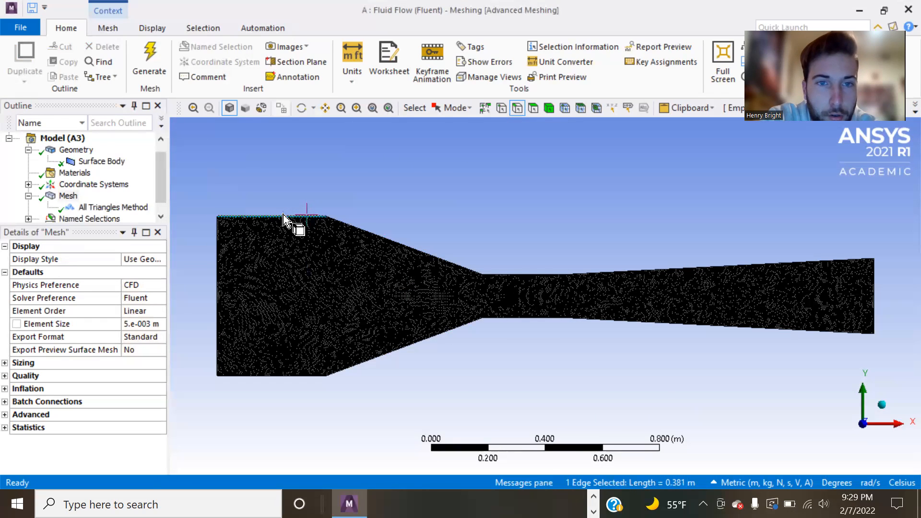
ctrl+click(370, 233)
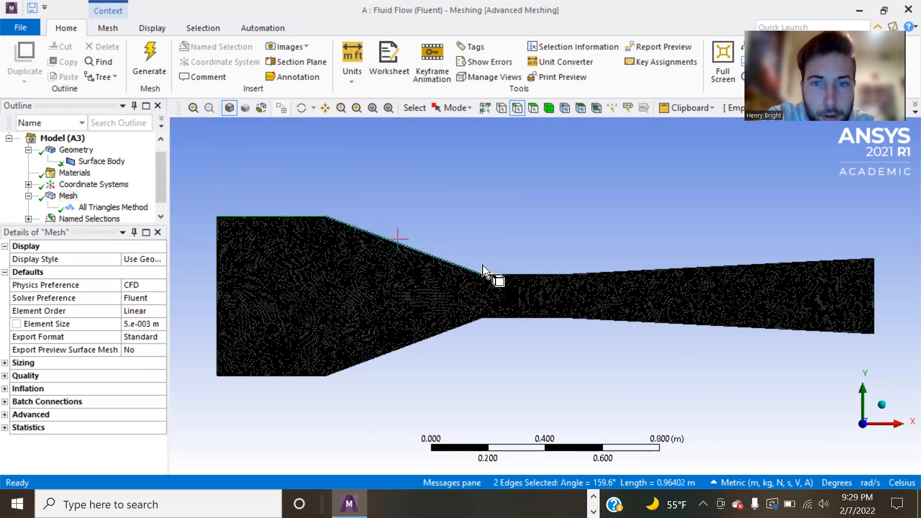
ctrl+click(530, 275)
ctrl+click(602, 272)
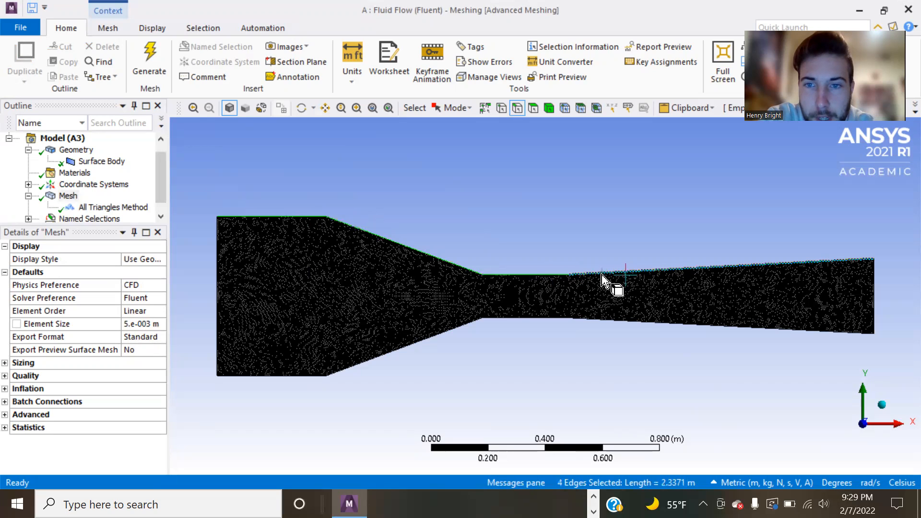
ctrl+click(599, 319)
ctrl+click(553, 318)
ctrl+click(466, 324)
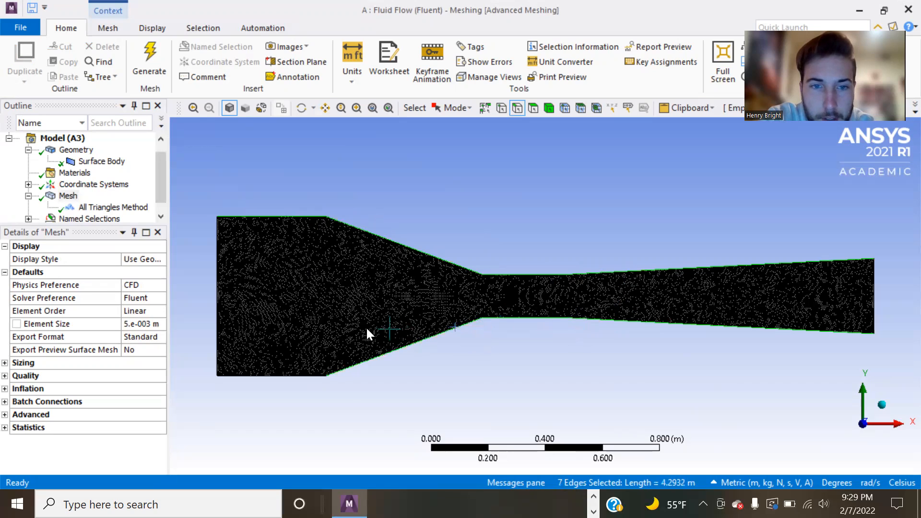
ctrl+click(315, 376)
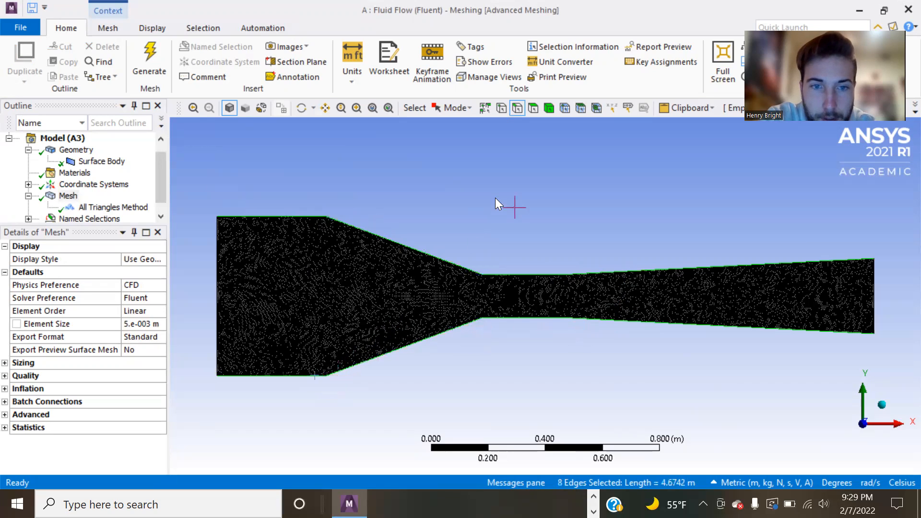
right_click(379, 234)
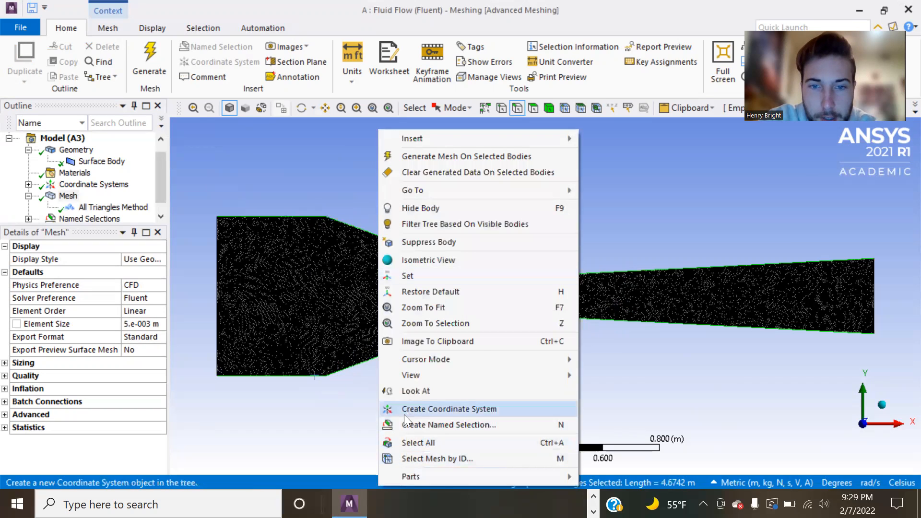
click(403, 411)
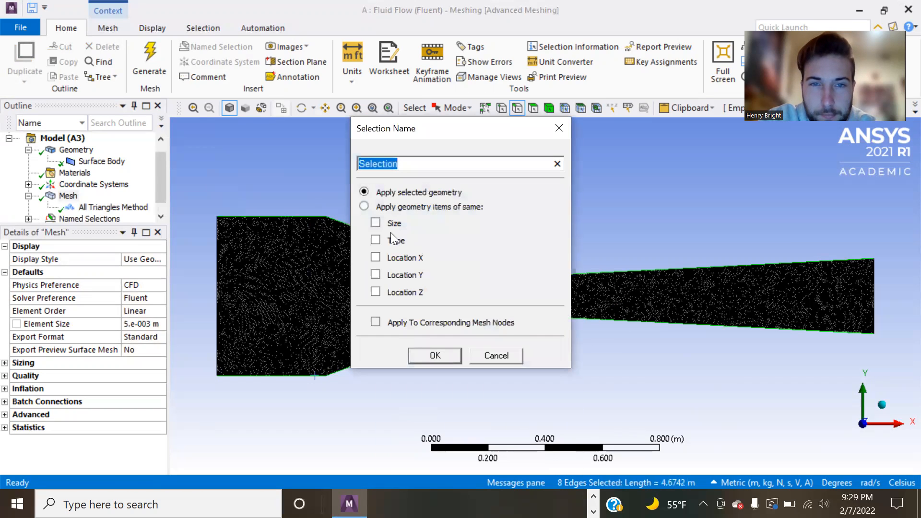
text(wind tunn)
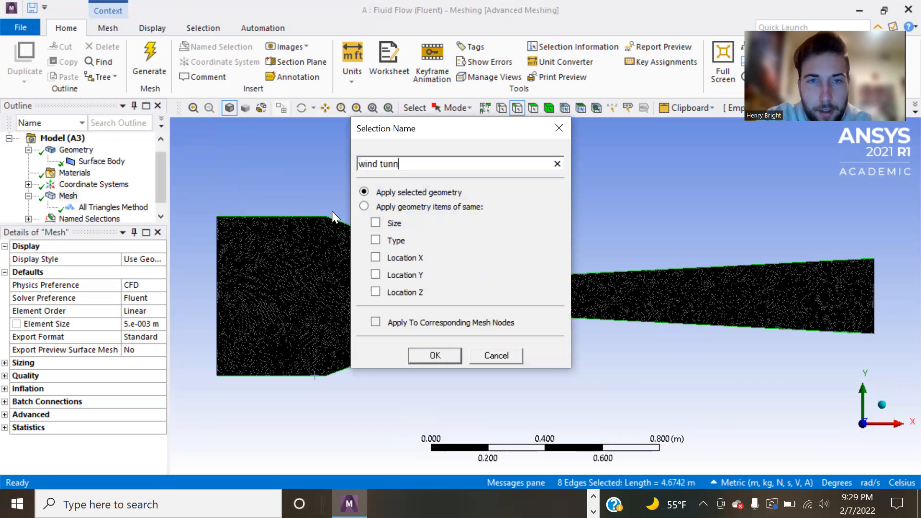
text(el wall)
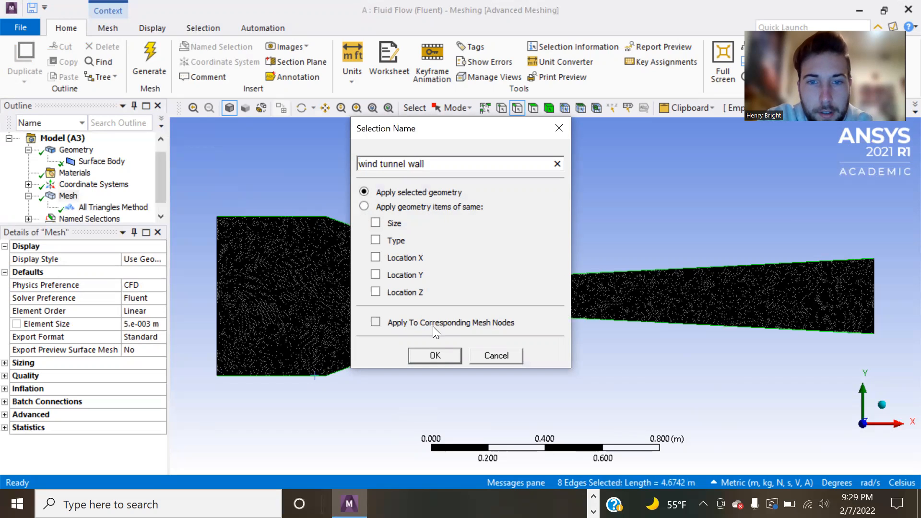
click(441, 350)
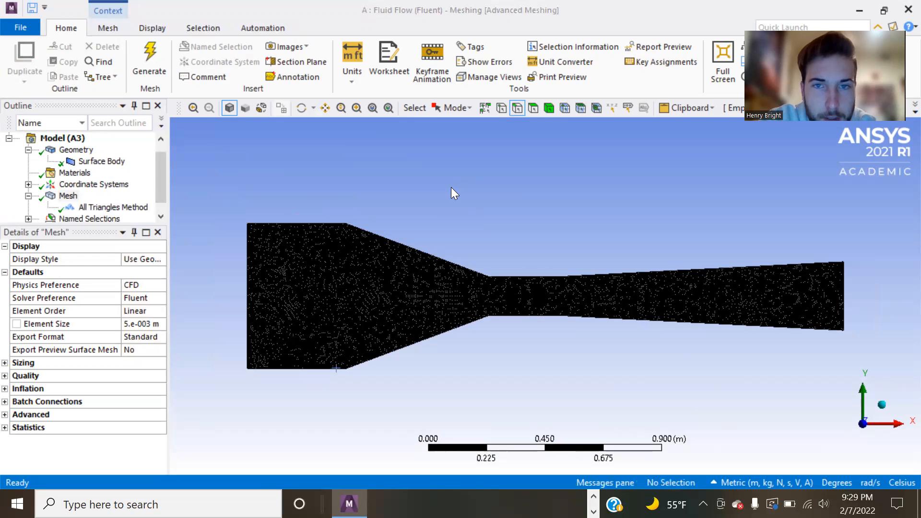
Step: Switch to Workbench, update the Mesh cell of the Fluid Flow (Fluent) system, and return to the Meshing window
key(super+Tab)
click(363, 166)
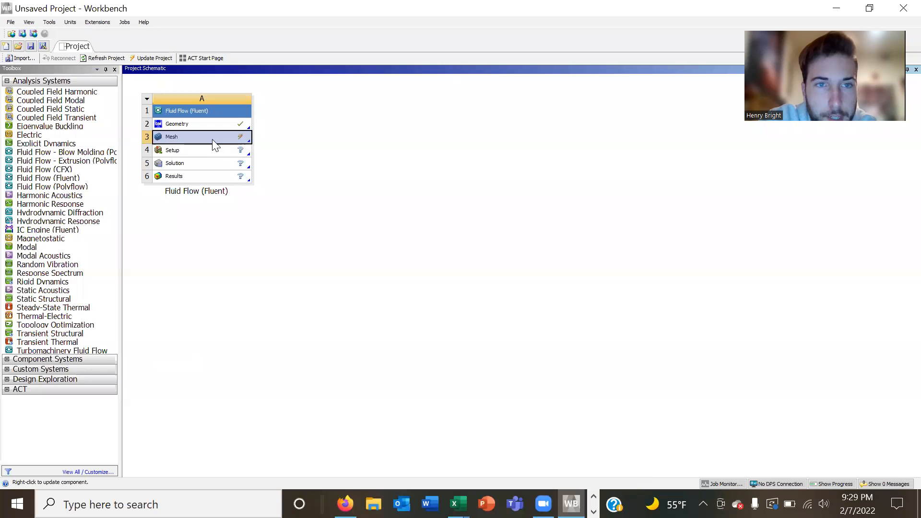
right_click(207, 137)
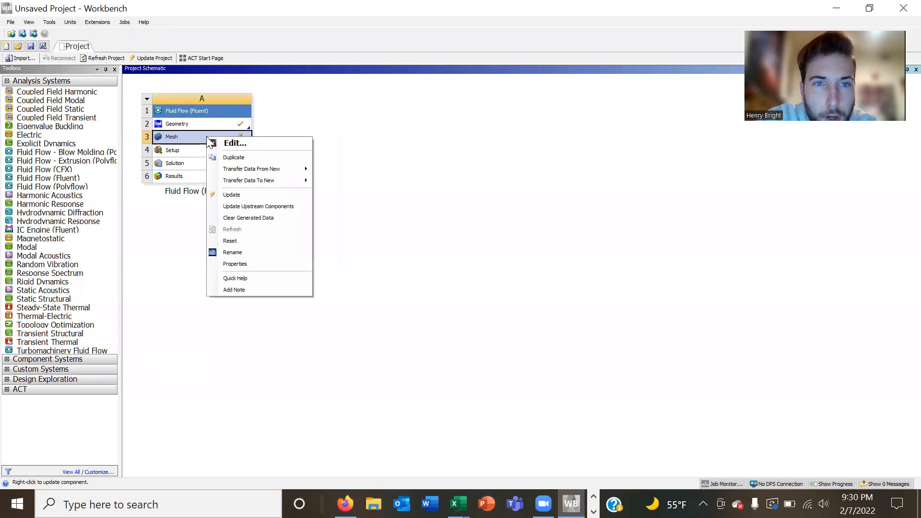
click(266, 193)
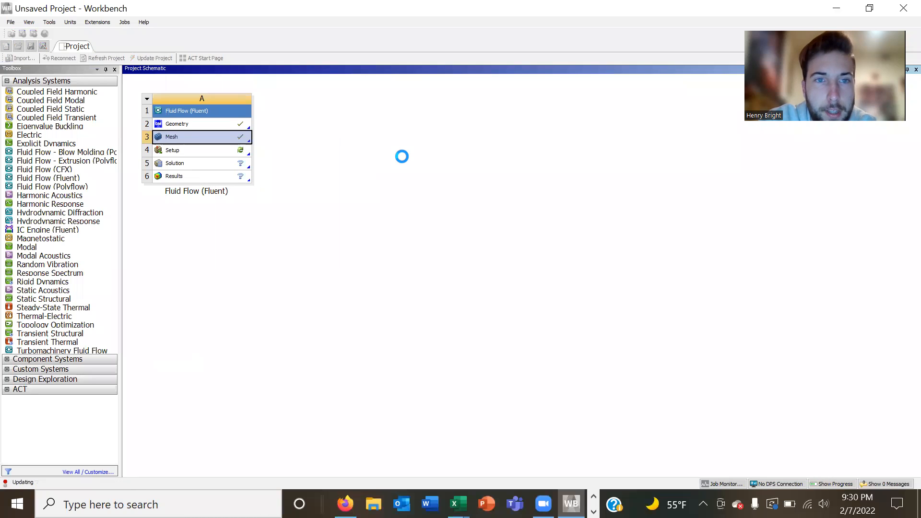
key(super+Tab)
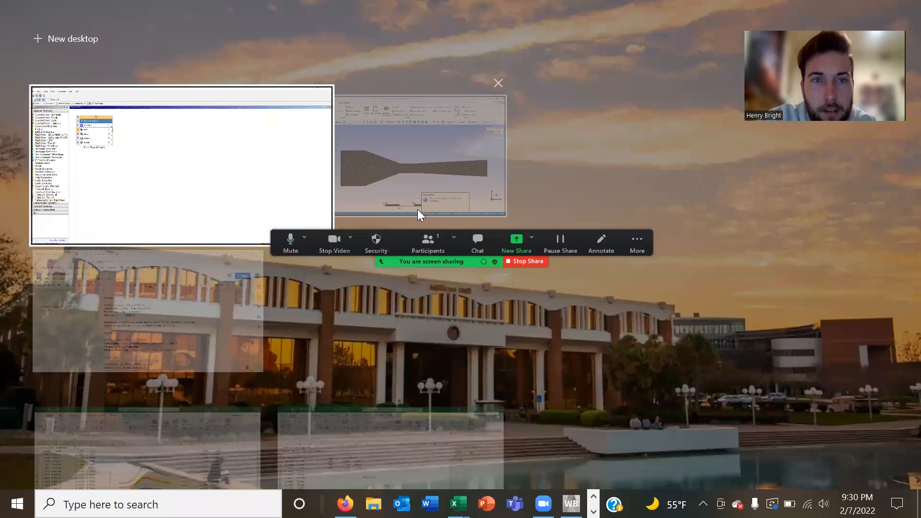
click(450, 182)
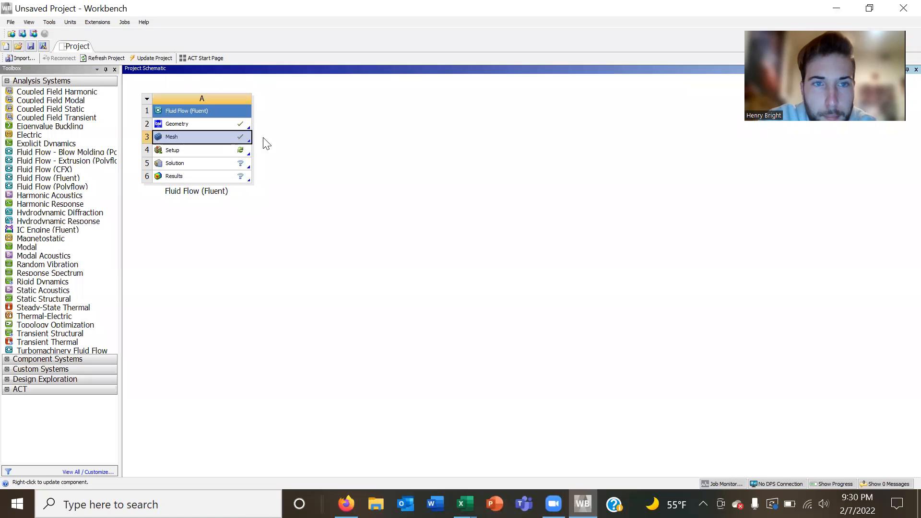
Step: Launch Fluent from the system's Setup cell with 2 solver processes and dismiss the Key Behavioral Changes notice
double_click(196, 150)
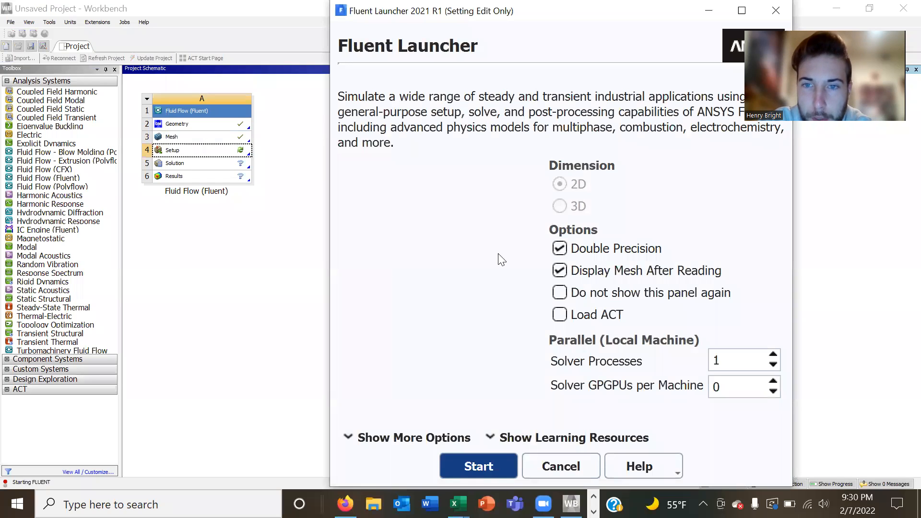
click(772, 354)
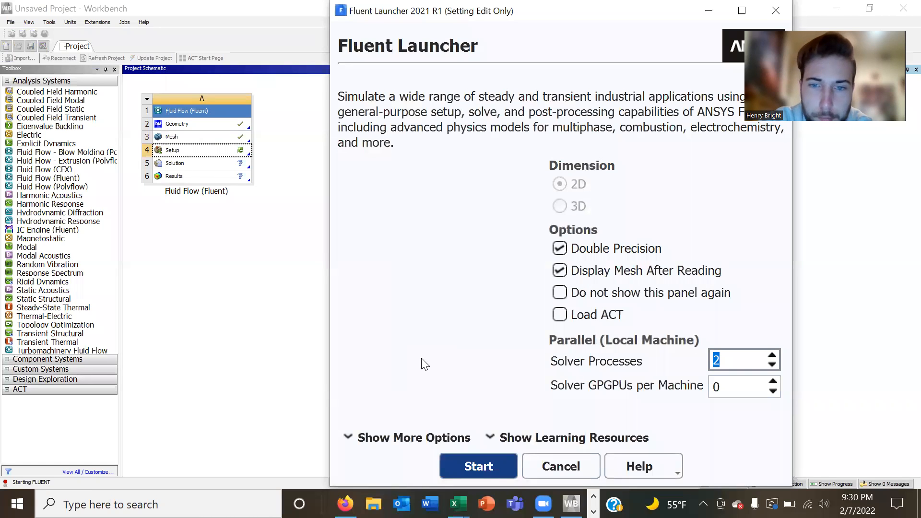
click(480, 465)
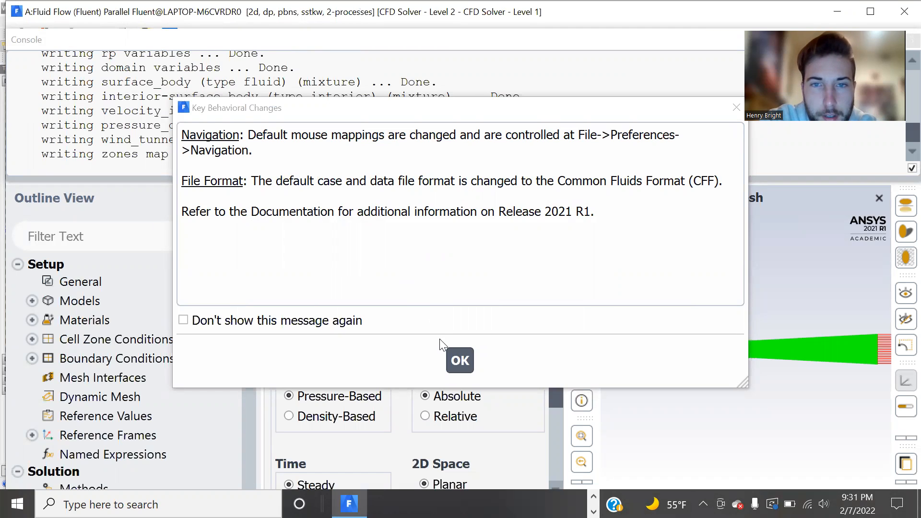
click(460, 360)
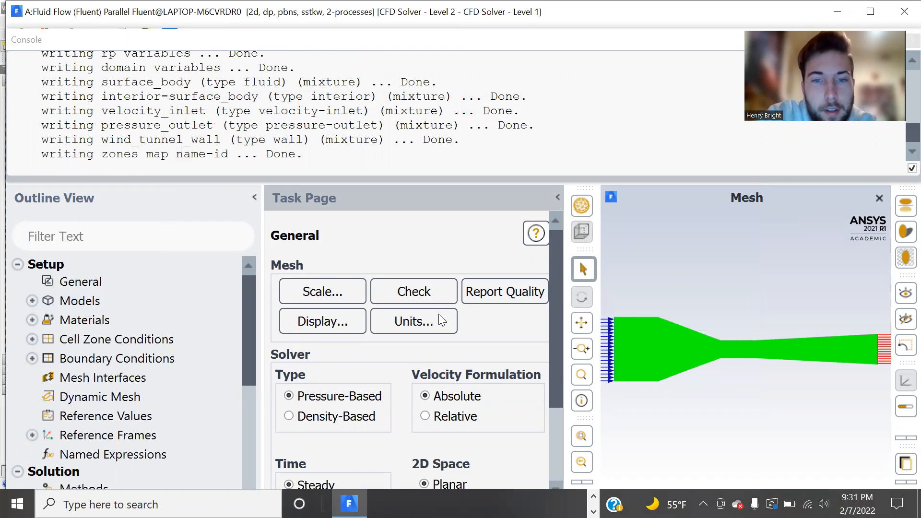
Step: Review the general solver settings and the density and viscosity of the fluid material air
scroll(451, 387, down, 3)
scroll(451, 390, up, 3)
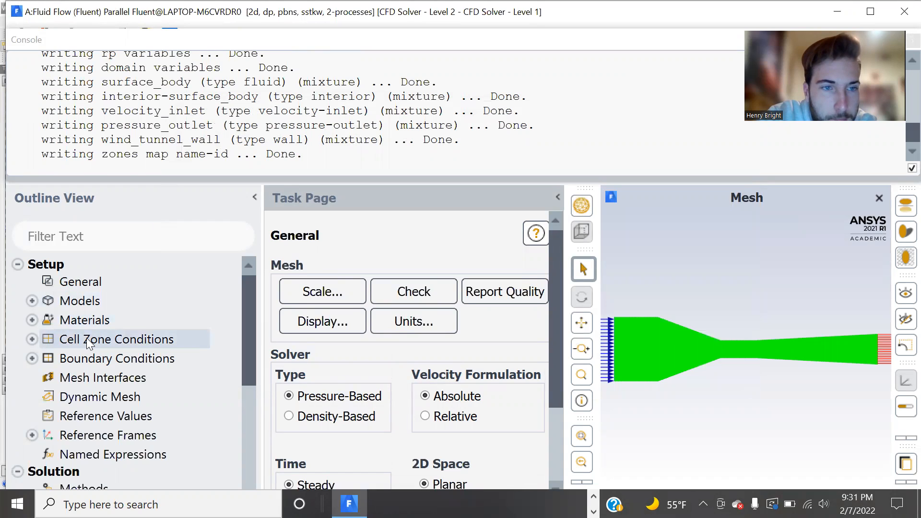
click(29, 319)
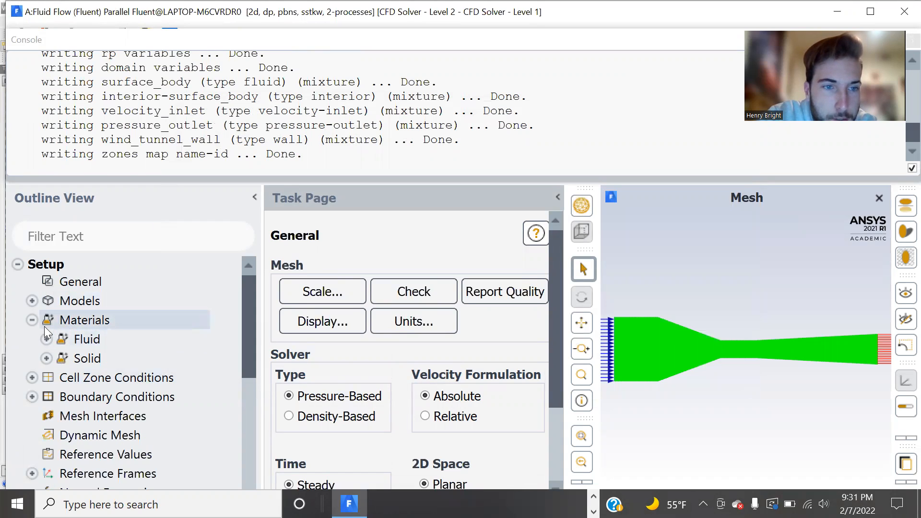
click(46, 339)
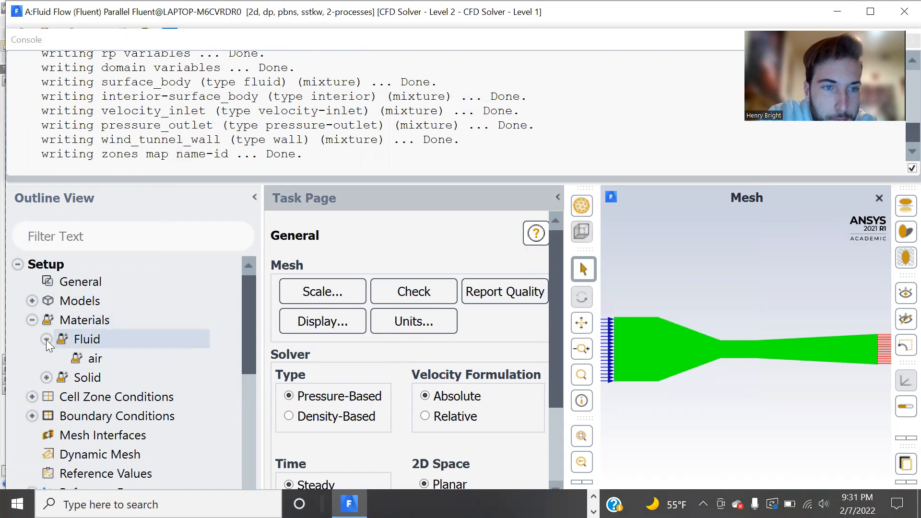
double_click(101, 356)
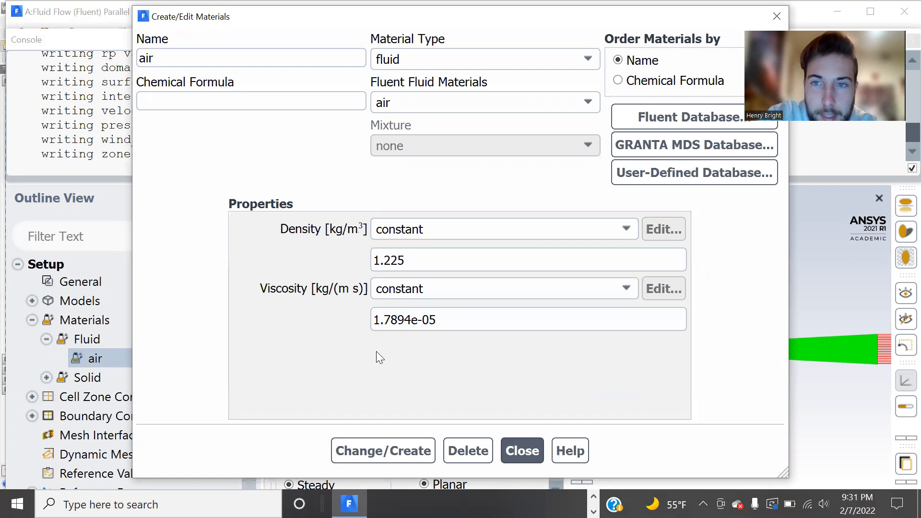
click(531, 447)
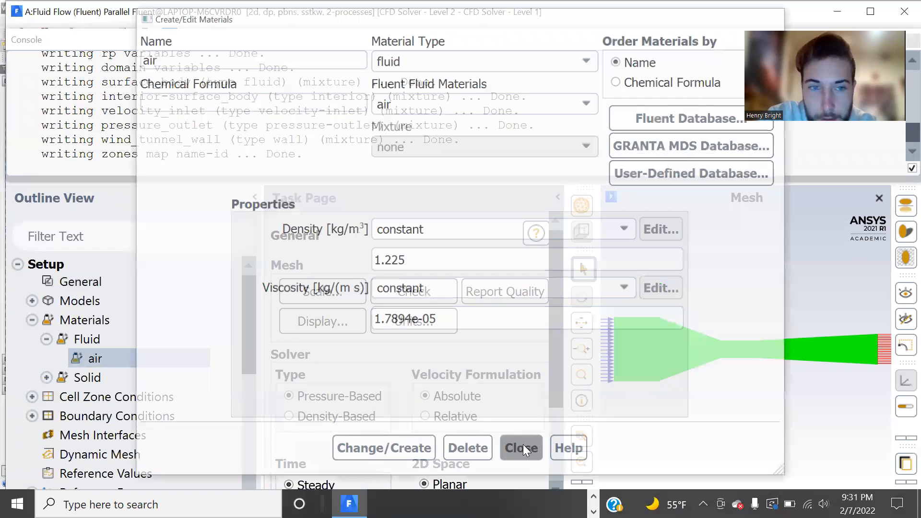
Step: Set the velocity magnitude of the velocity_inlet boundary condition to 4.61 m/s and apply it
scroll(154, 389, down, 3)
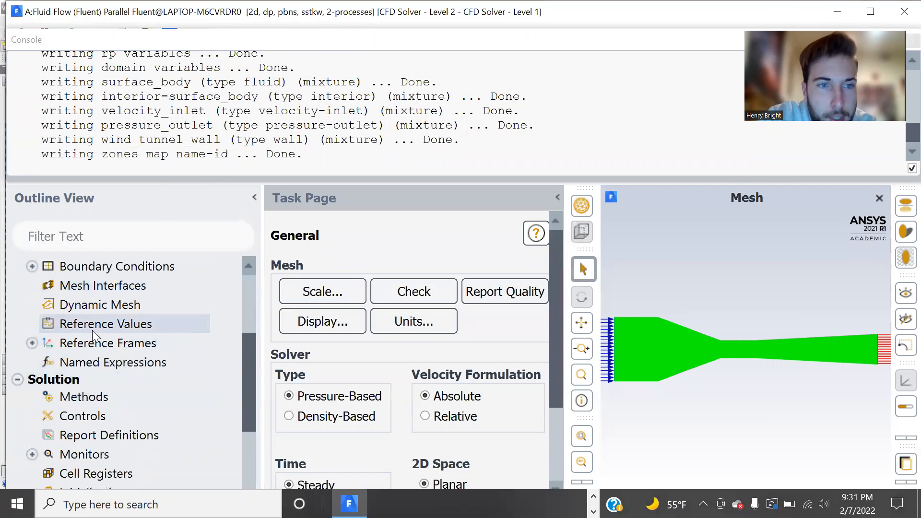
scroll(92, 330, up, 2)
click(31, 324)
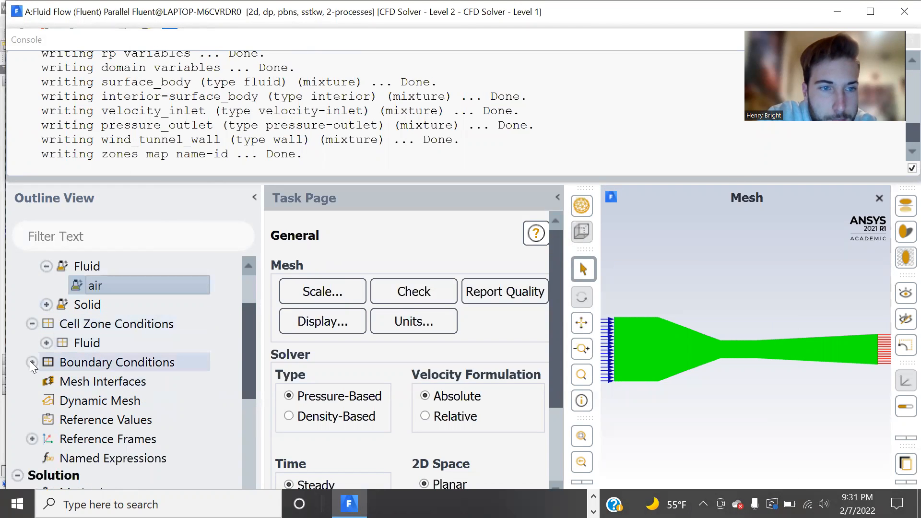
click(31, 362)
scroll(160, 326, down, 2)
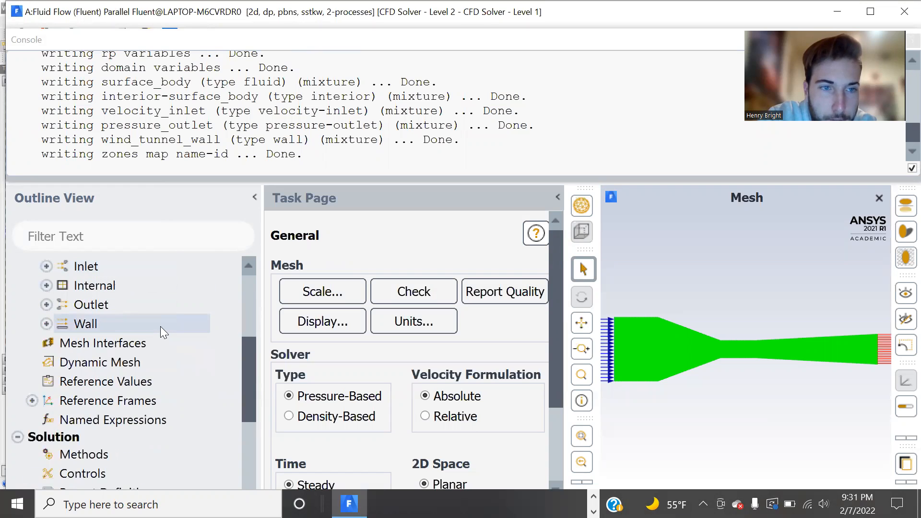
scroll(161, 327, up, 1)
scroll(160, 326, up, 1)
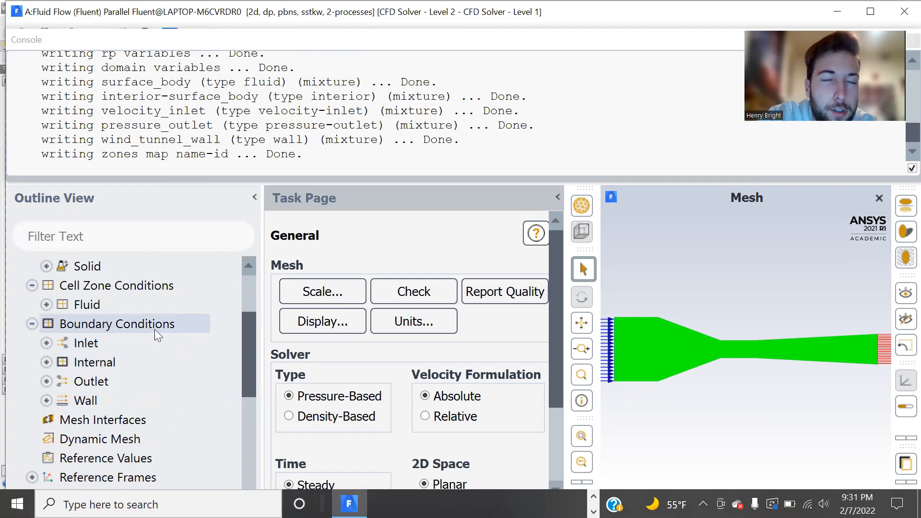
double_click(124, 342)
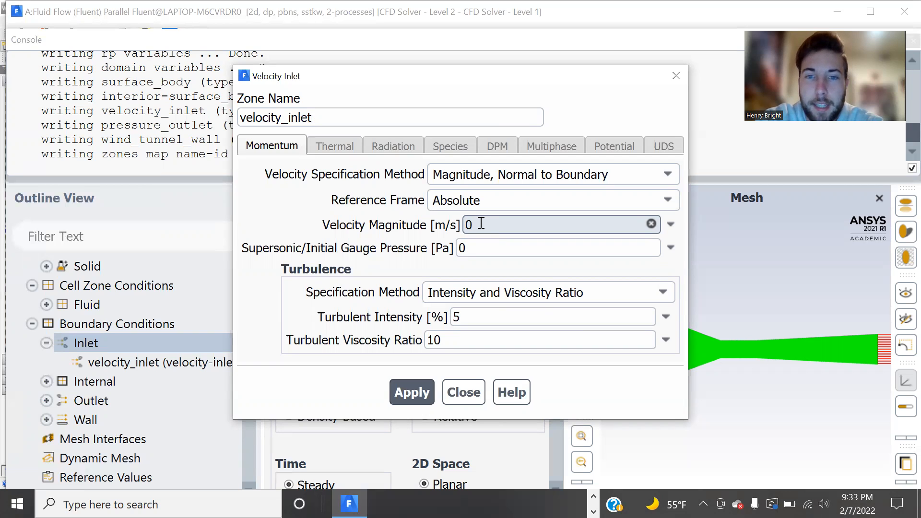
key(BackSpace)
text(4)
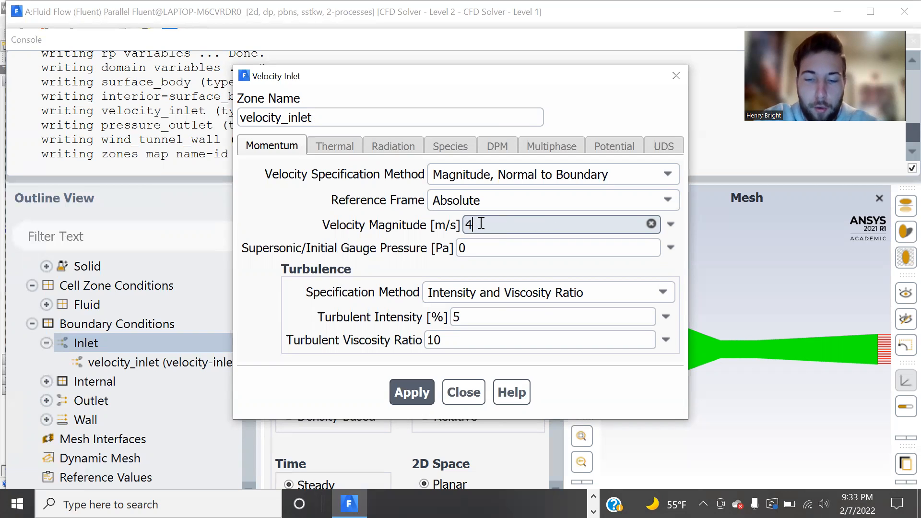
text(.612)
key(BackSpace)
click(373, 226)
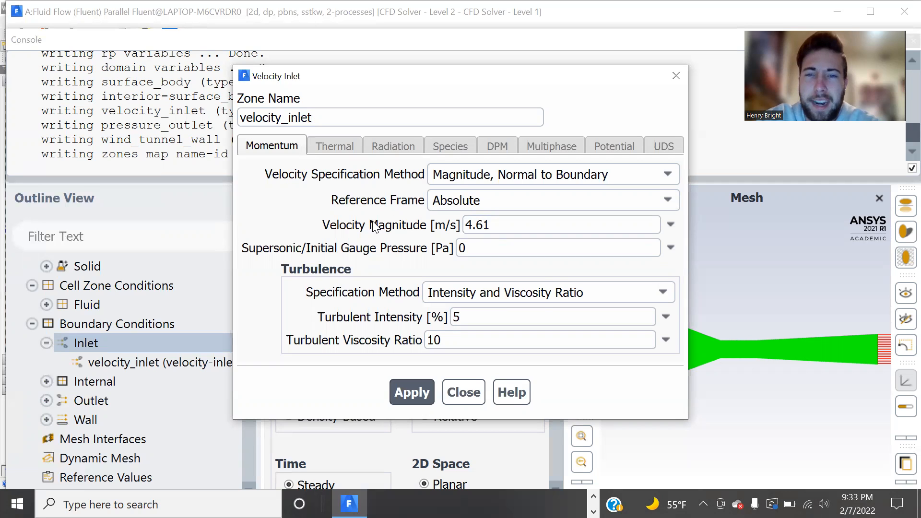
click(411, 392)
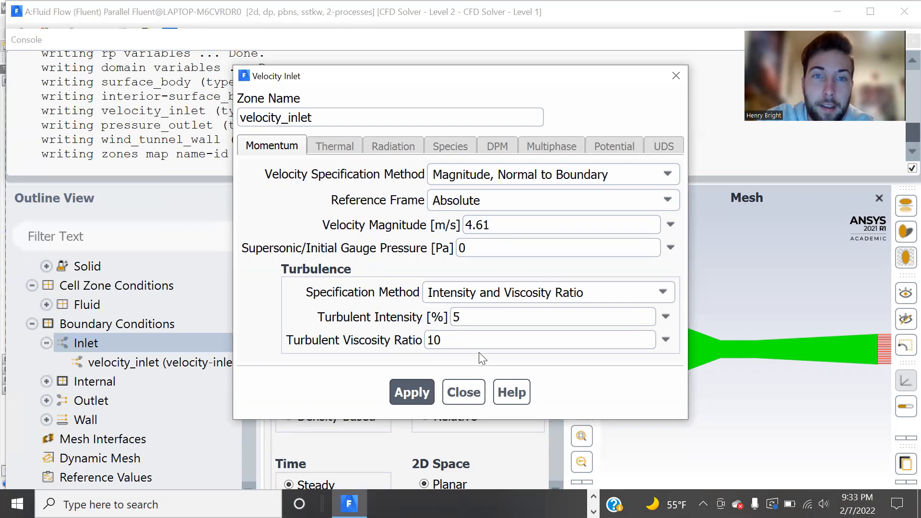
click(469, 392)
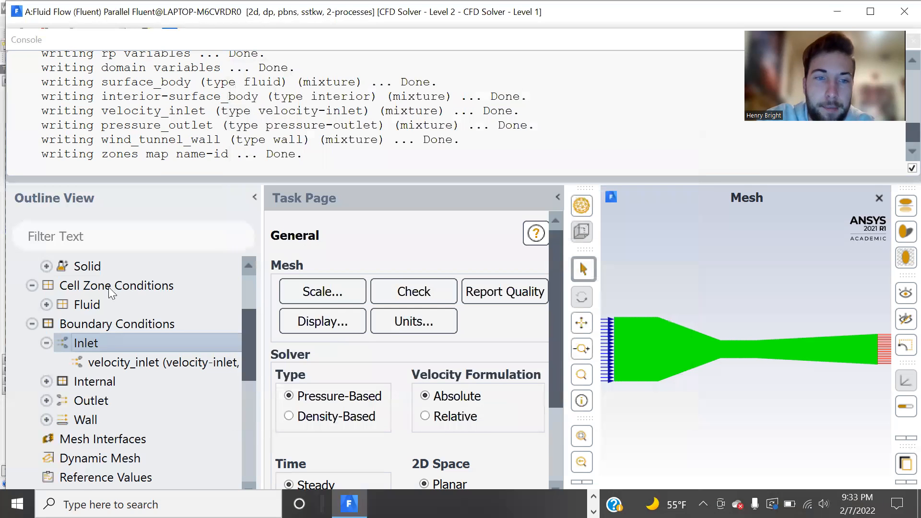
Step: Check that the pressure_outlet boundary condition uses a gauge pressure of 0 Pa and apply it
click(46, 400)
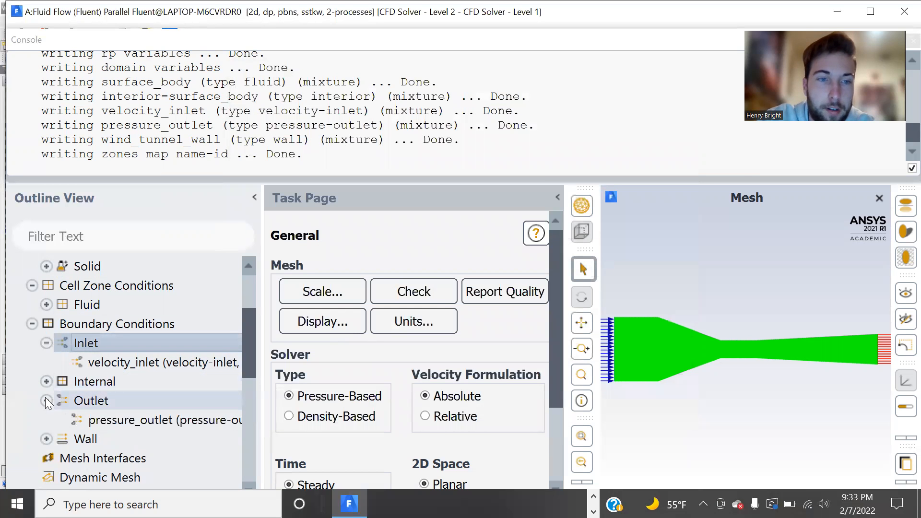
click(146, 419)
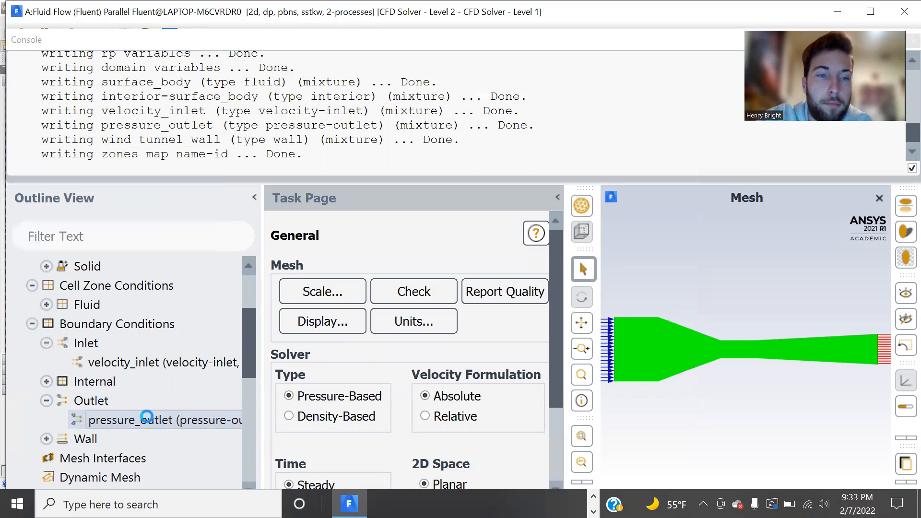
double_click(147, 418)
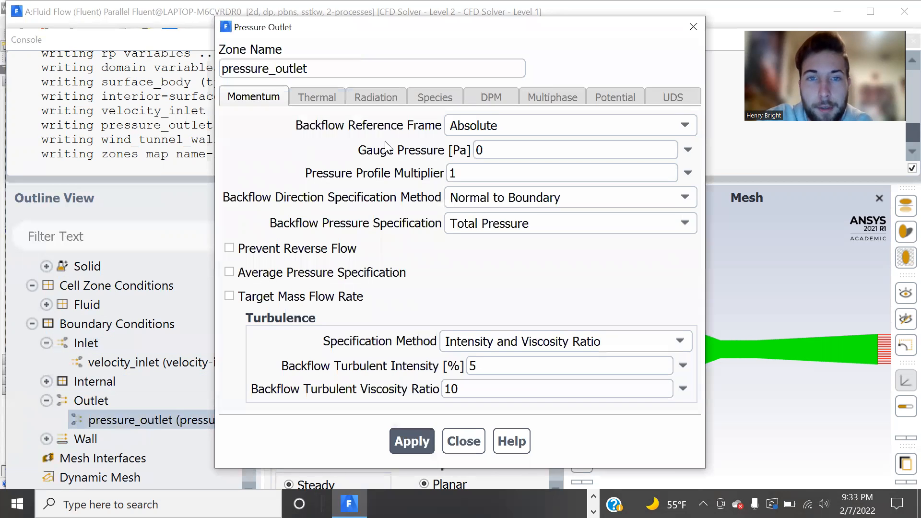
click(688, 150)
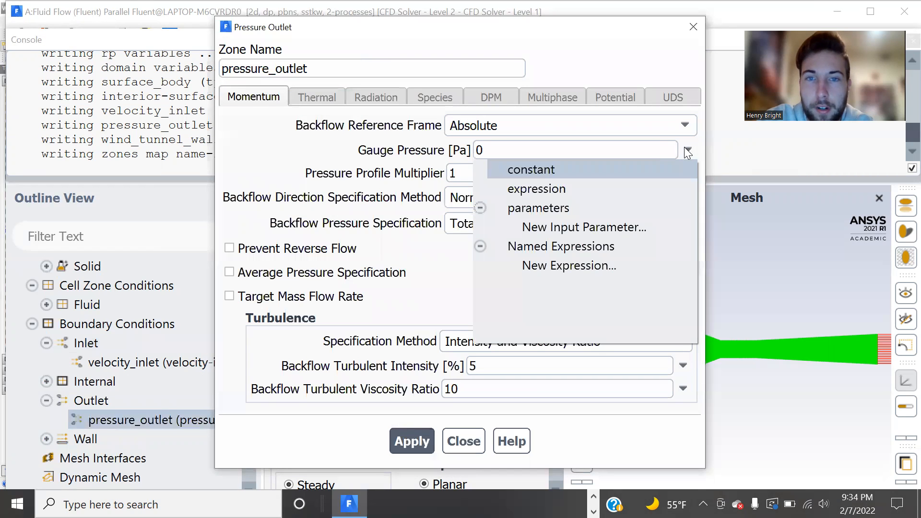
click(376, 149)
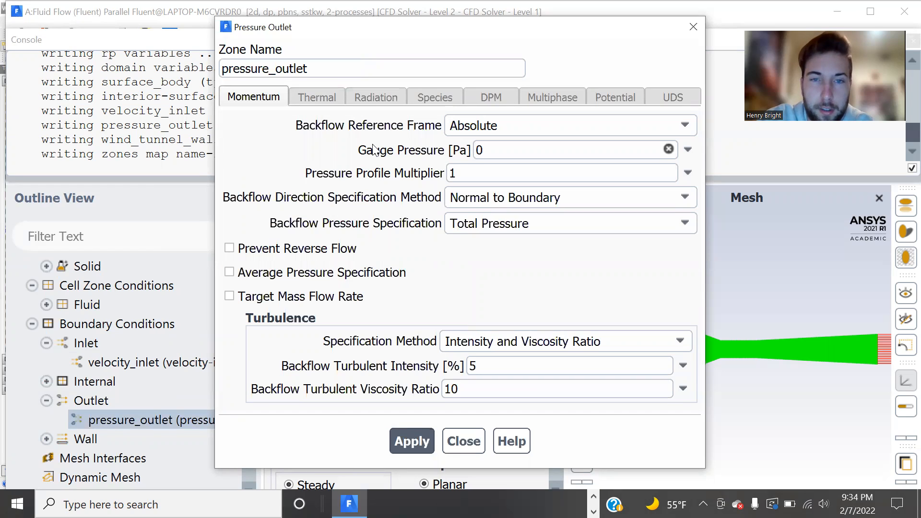
click(484, 149)
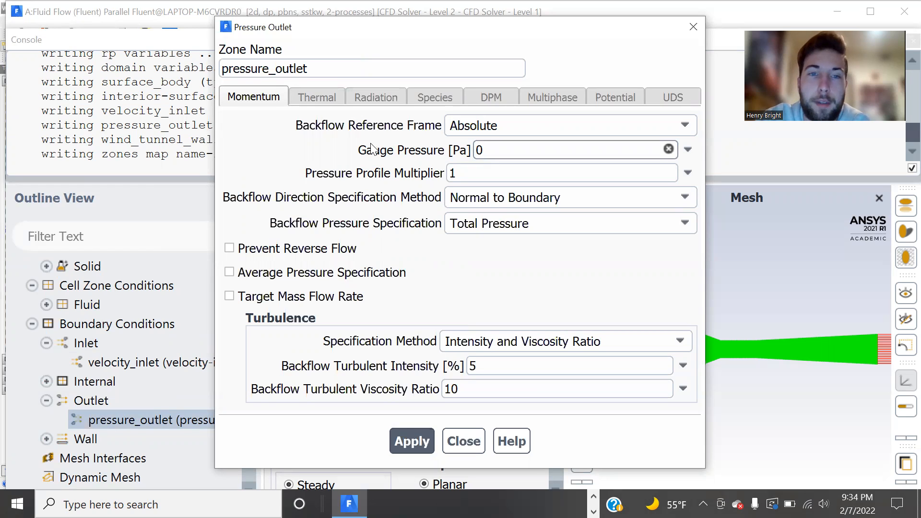
click(411, 440)
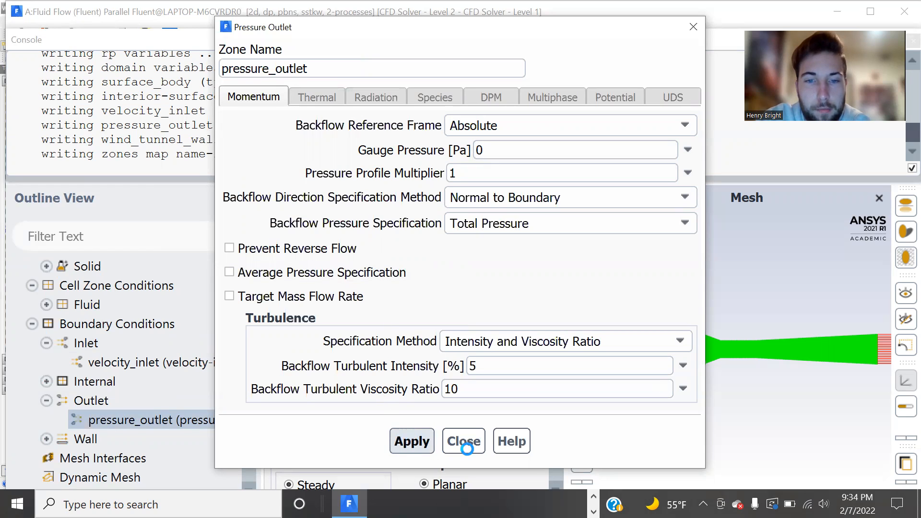
click(464, 441)
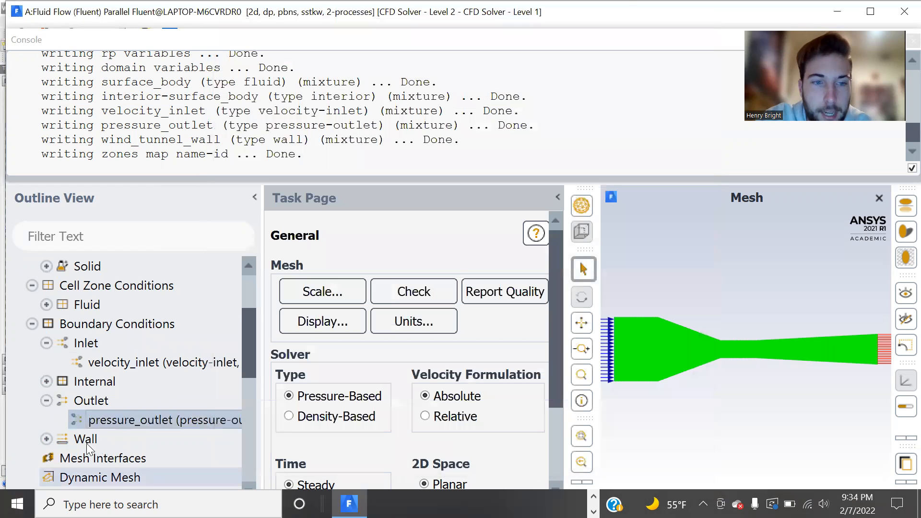
Step: Review the wall motion, shear condition and roughness settings of the wind_tunnel_wall boundary condition
click(46, 439)
click(137, 462)
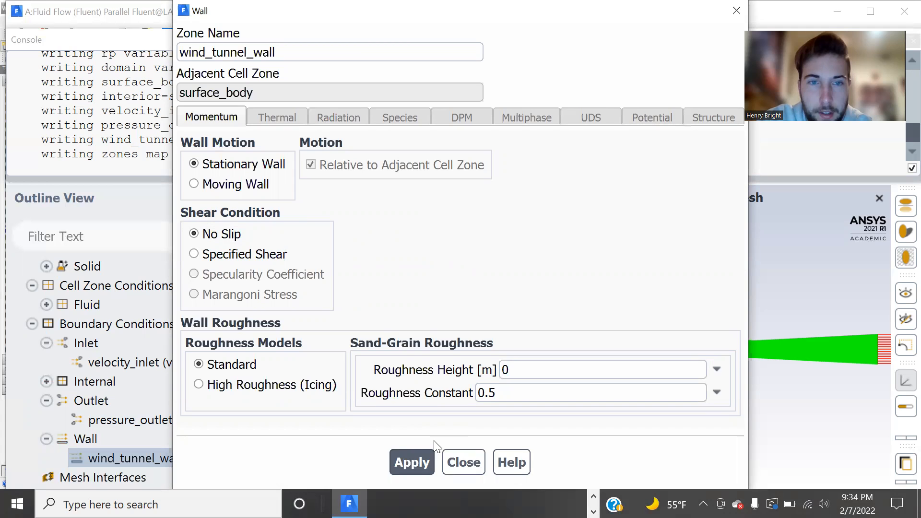
click(458, 461)
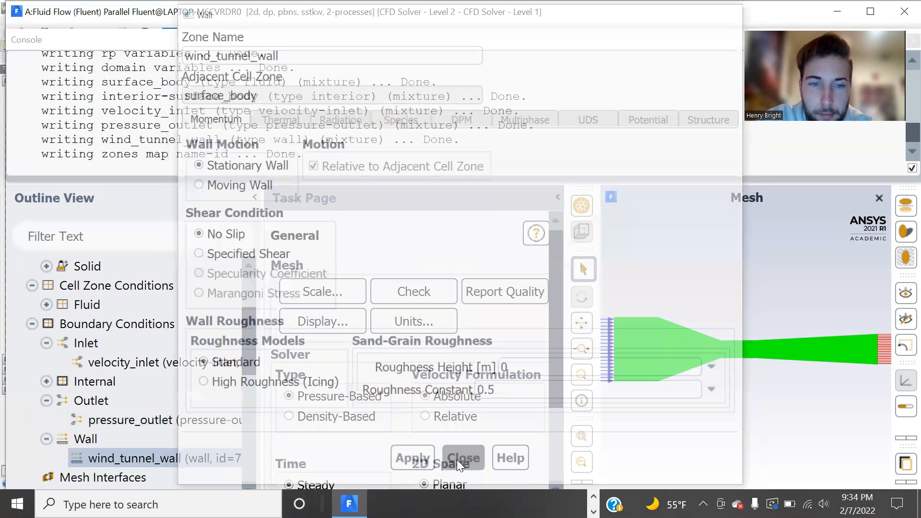
Step: Compute the reference values from surface_body and review the resulting list
scroll(166, 343, down, 2)
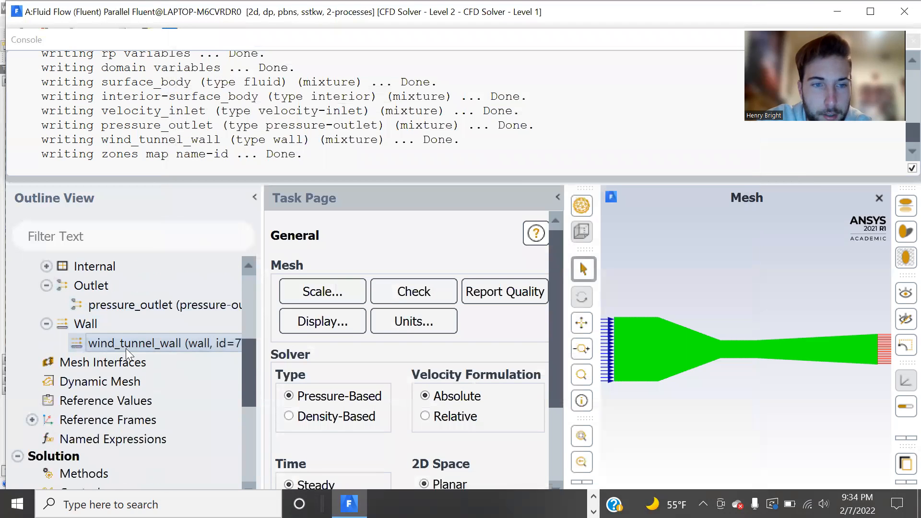
click(104, 403)
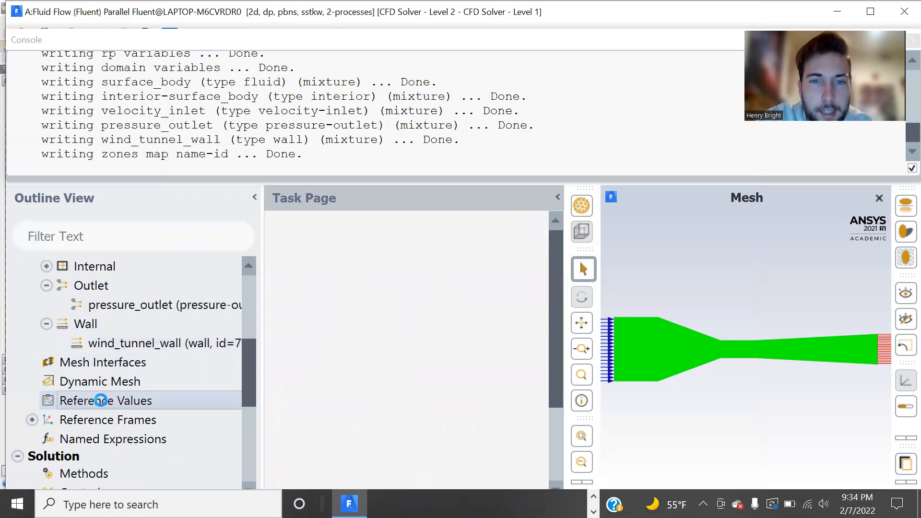
scroll(374, 370, down, 3)
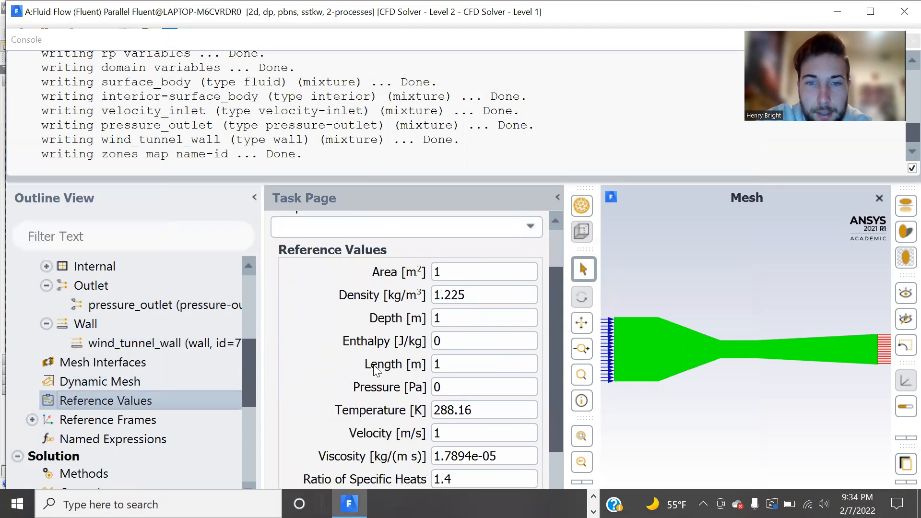
scroll(374, 370, up, 3)
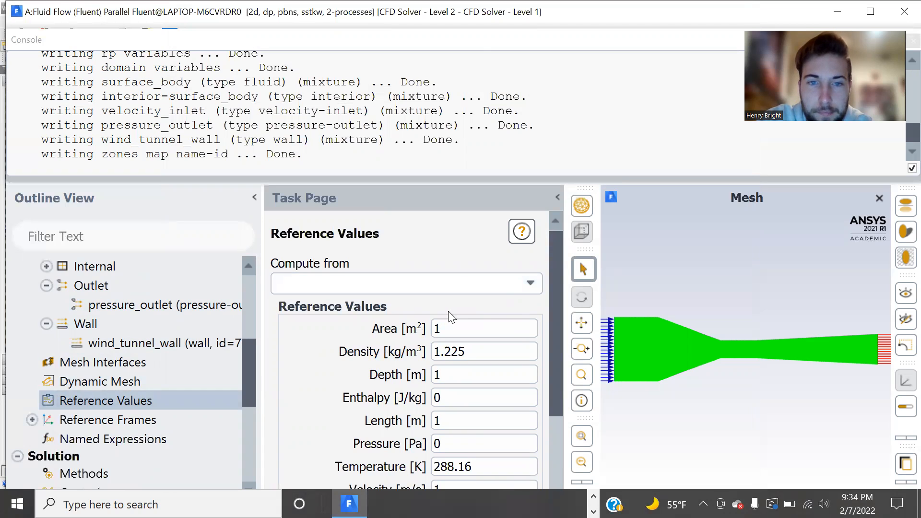
click(534, 280)
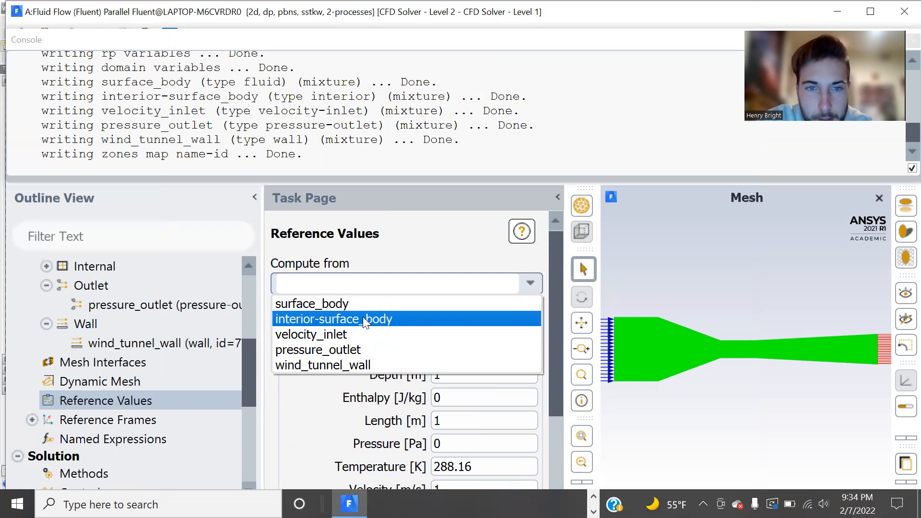
click(343, 302)
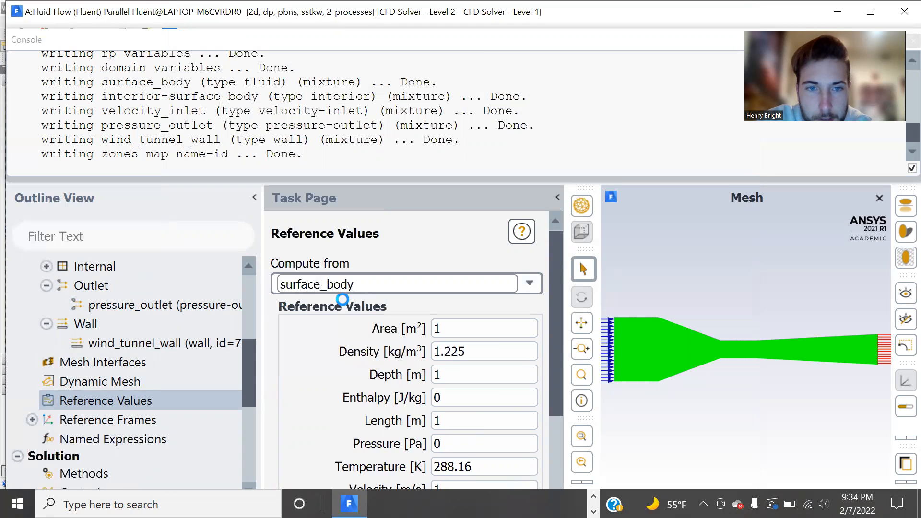
scroll(350, 363, down, 2)
scroll(351, 360, down, 2)
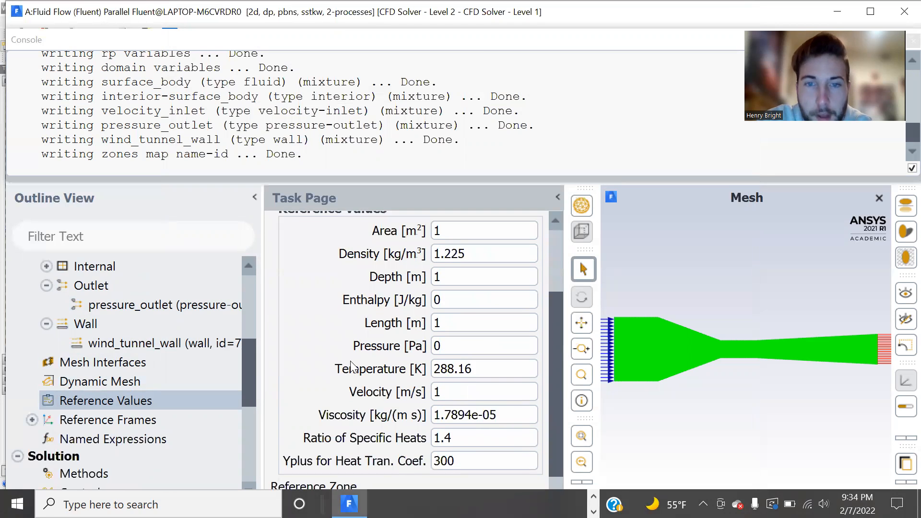
Step: Set the reference pressure to 101325 Pa in the reference values
scroll(458, 349, up, 2)
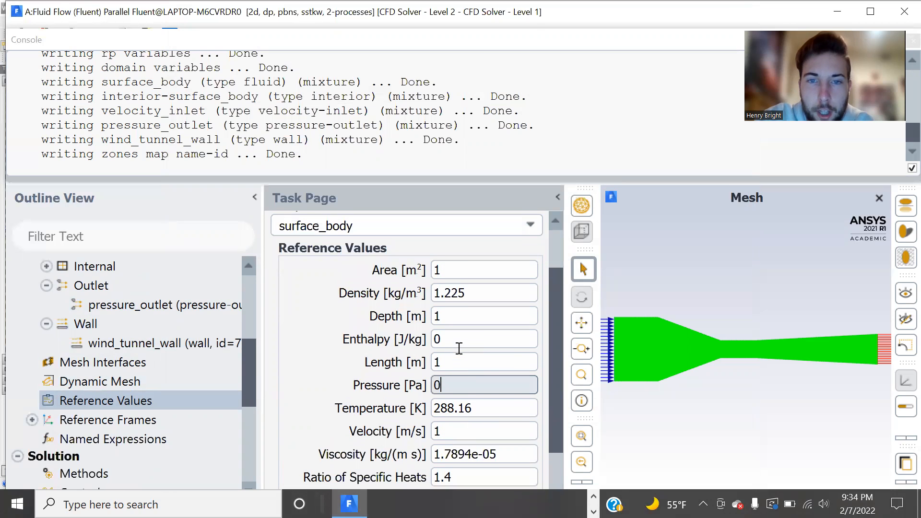
scroll(325, 346, down, 3)
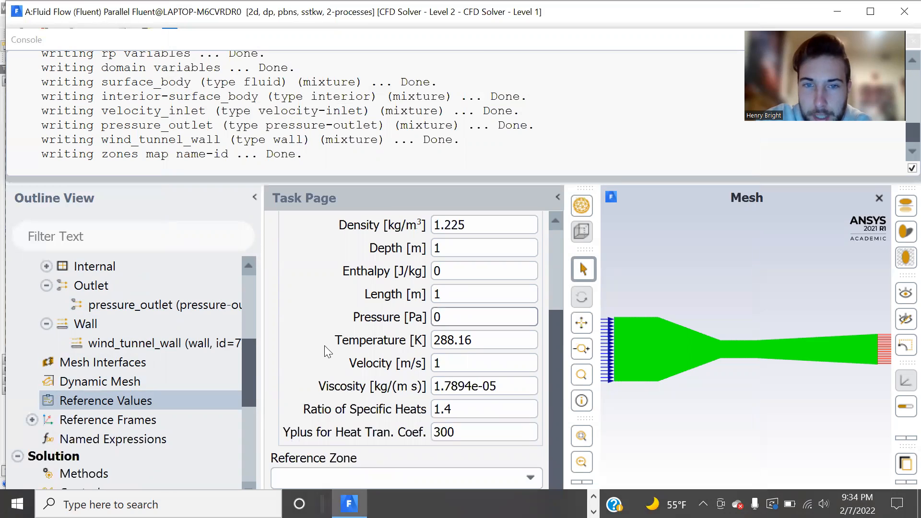
scroll(324, 346, up, 3)
key(BackSpace)
text(101325)
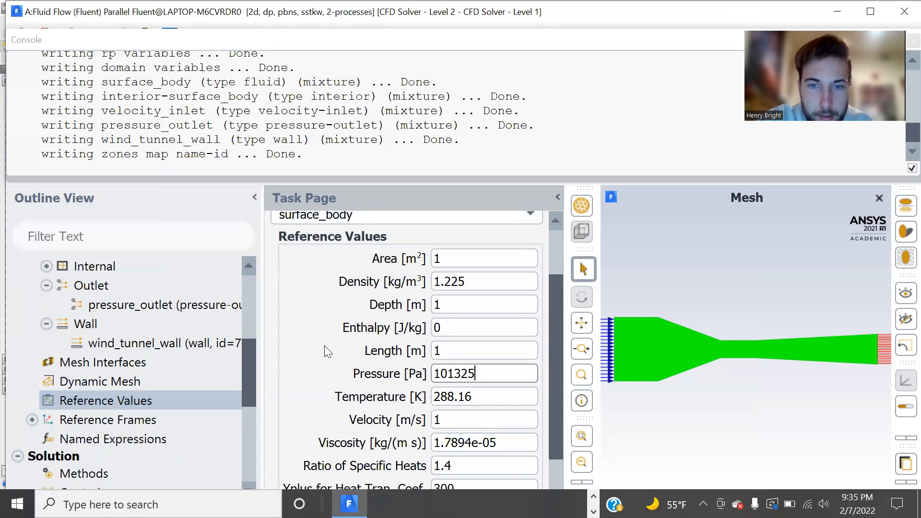
click(301, 339)
scroll(300, 338, down, 3)
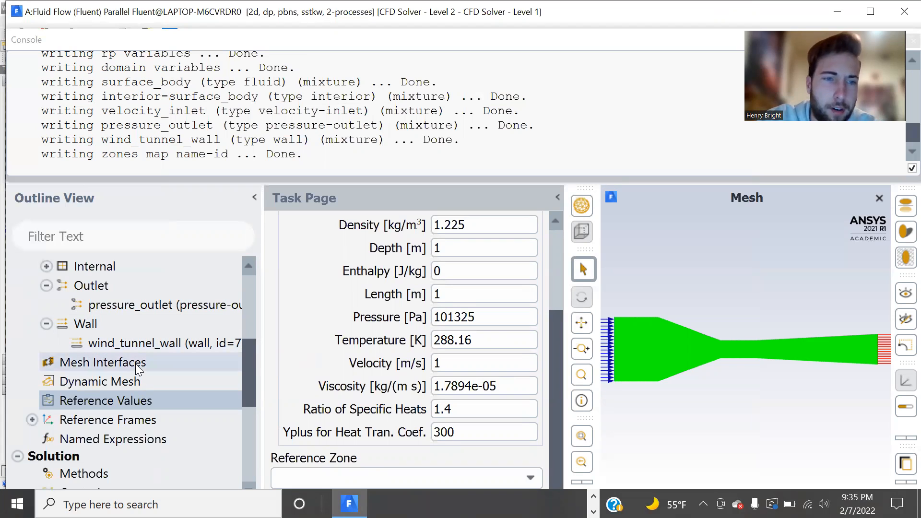
Step: Set the hybrid initialization to 20 iterations and initialize the solution
scroll(139, 370, down, 1)
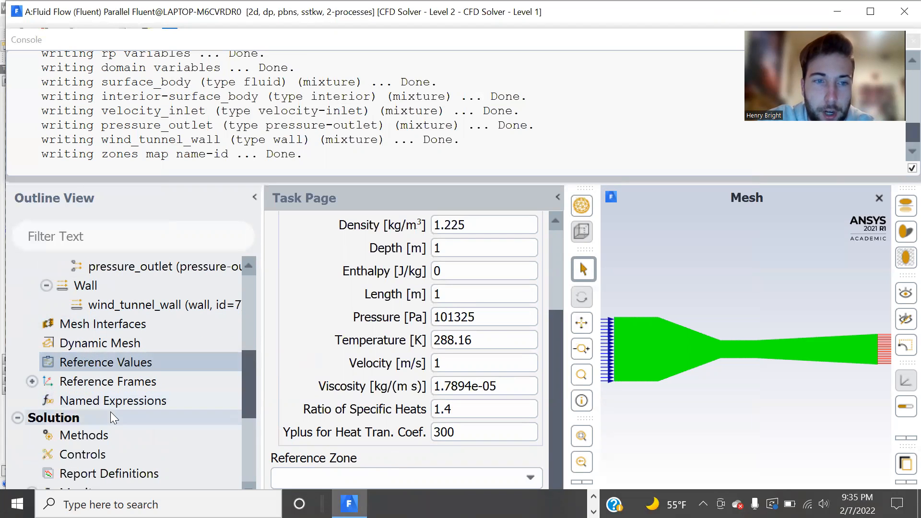
scroll(111, 413, down, 3)
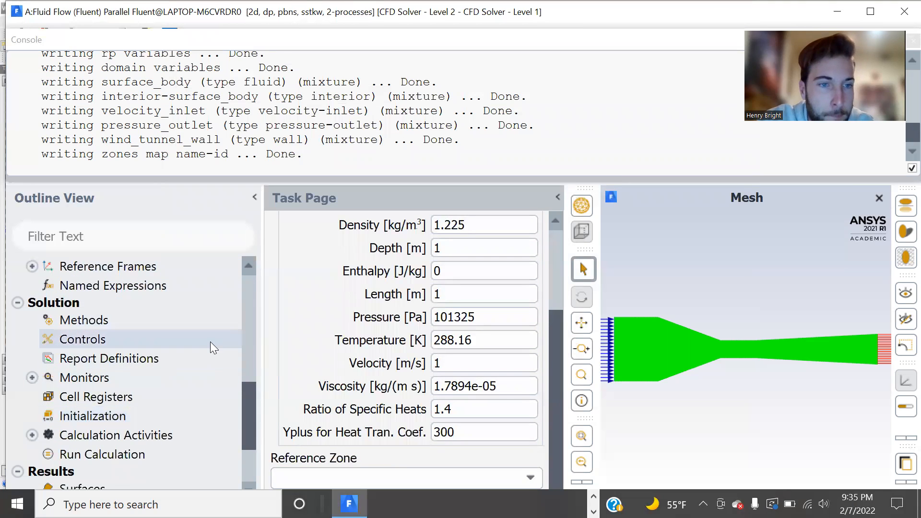
scroll(175, 396, down, 1)
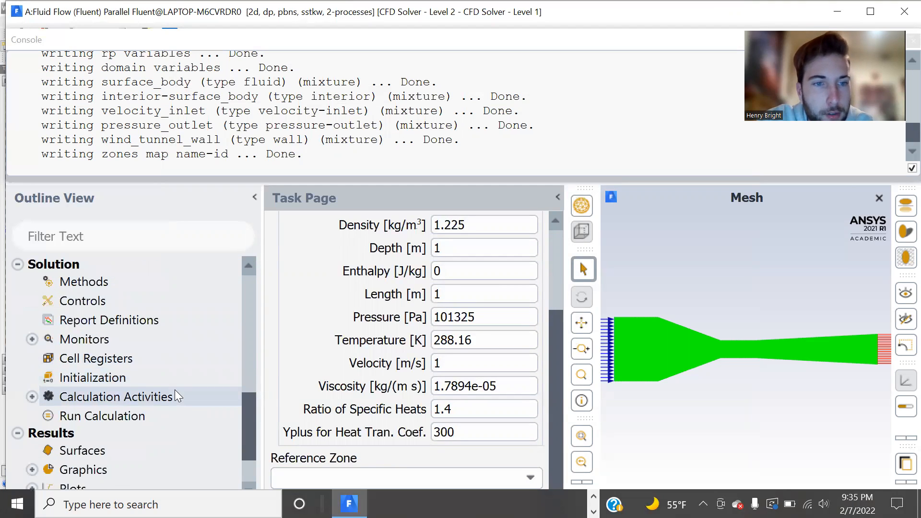
click(117, 378)
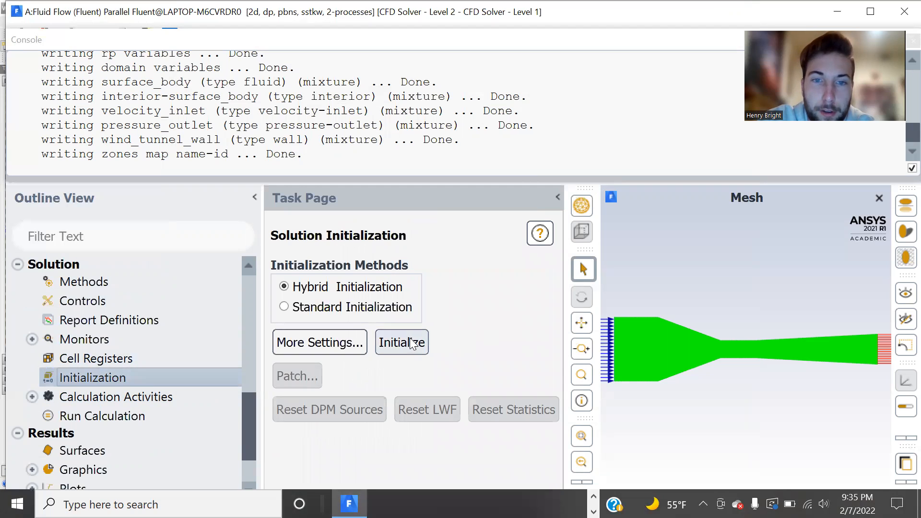
click(337, 342)
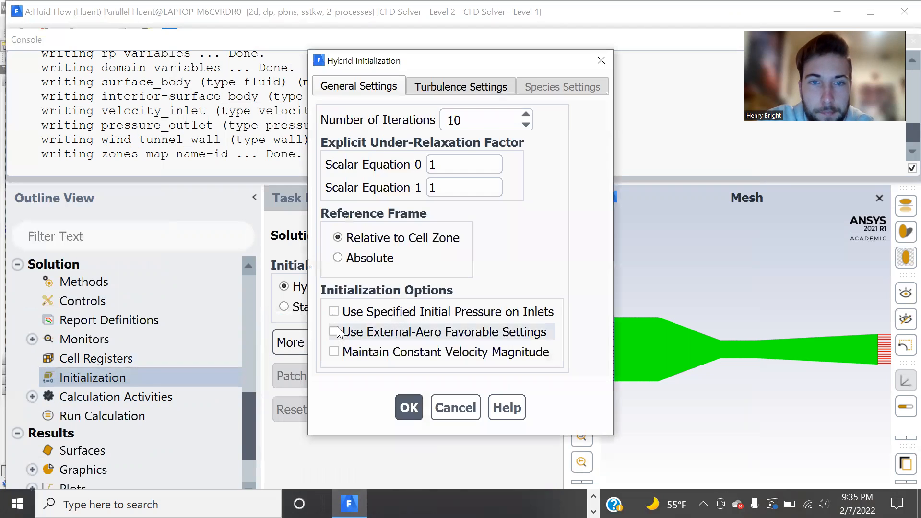
click(526, 115)
click(526, 115)
click(526, 115)
click(525, 115)
click(526, 115)
click(525, 115)
click(525, 115)
click(526, 115)
click(525, 115)
click(525, 115)
click(403, 411)
click(405, 342)
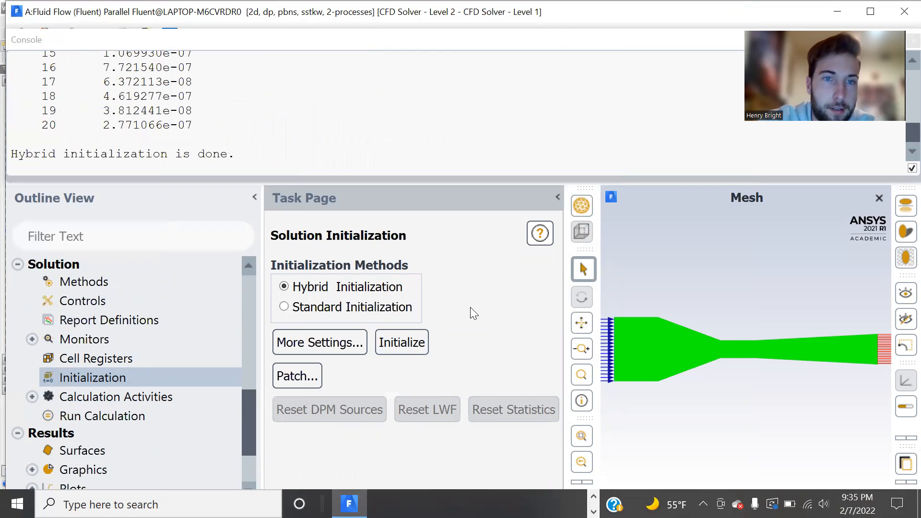
Step: Set the number of iterations for the calculation run to 150
click(112, 414)
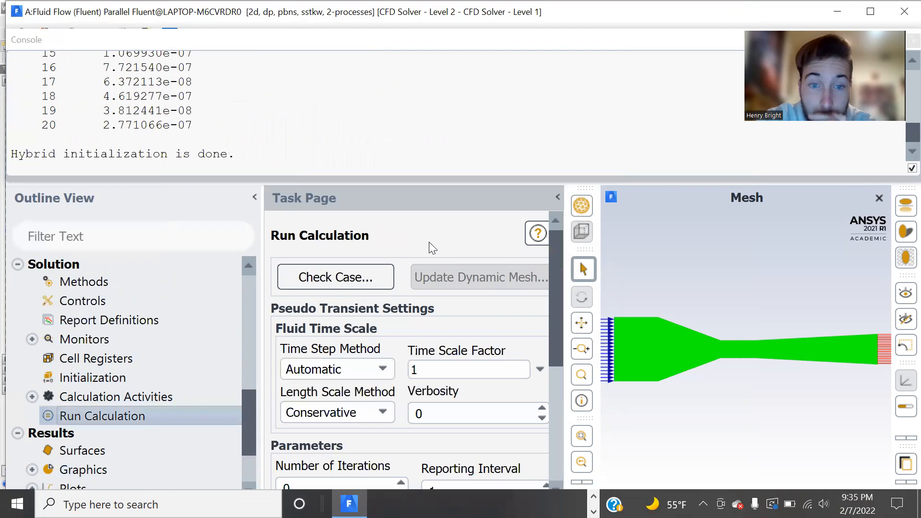
scroll(514, 319, down, 2)
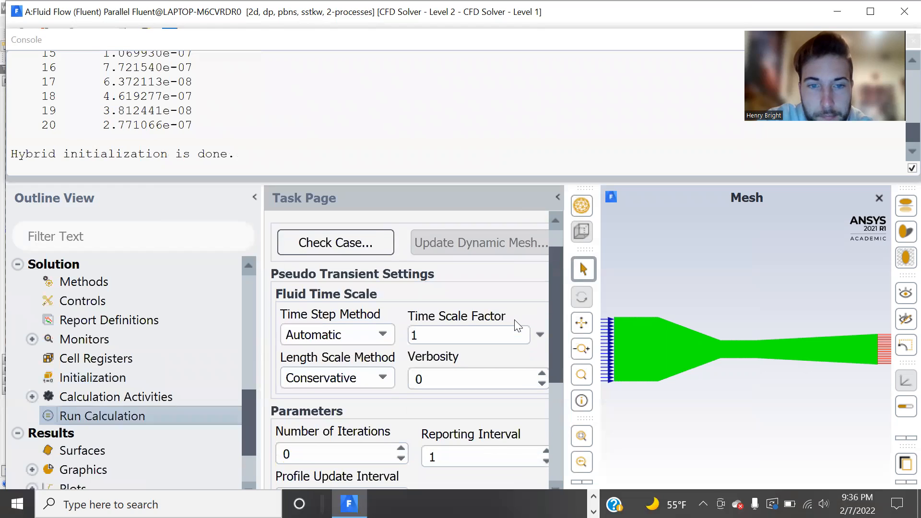
click(330, 414)
key(BackSpace)
text(150)
click(422, 438)
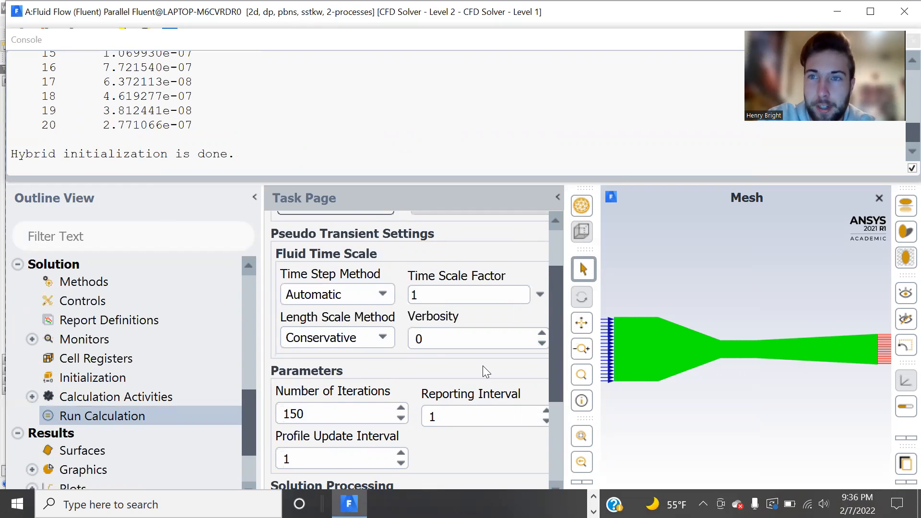
Step: Run the calculation with a reporting interval of 1 and wait for the solver to finish
scroll(482, 365, down, 1)
click(538, 379)
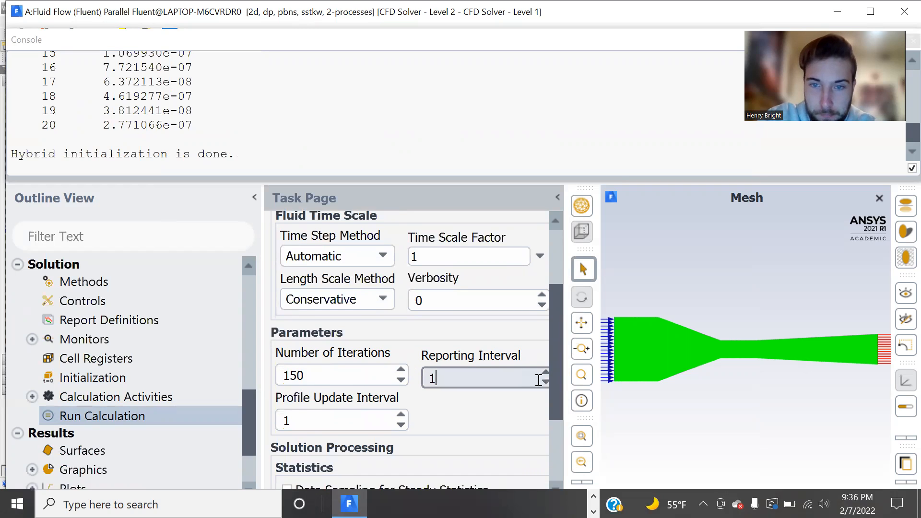
scroll(458, 418, down, 2)
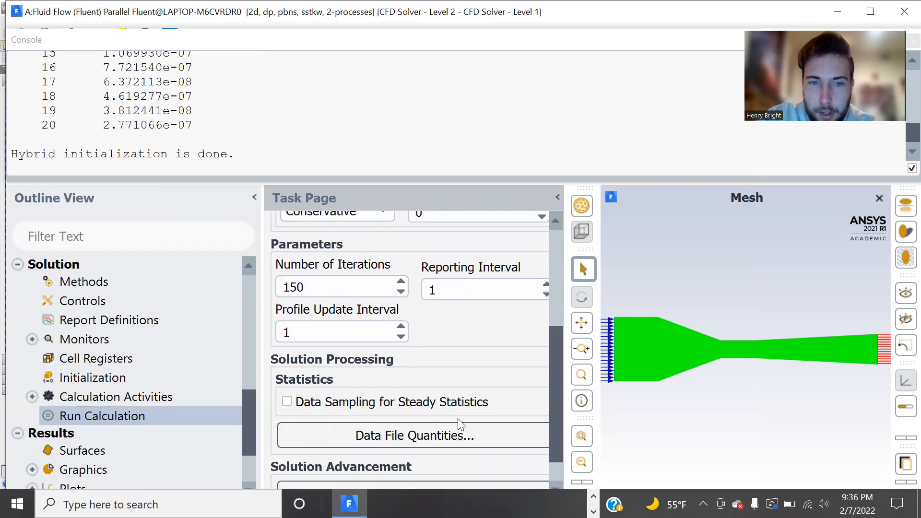
scroll(458, 418, down, 1)
scroll(461, 321, down, 1)
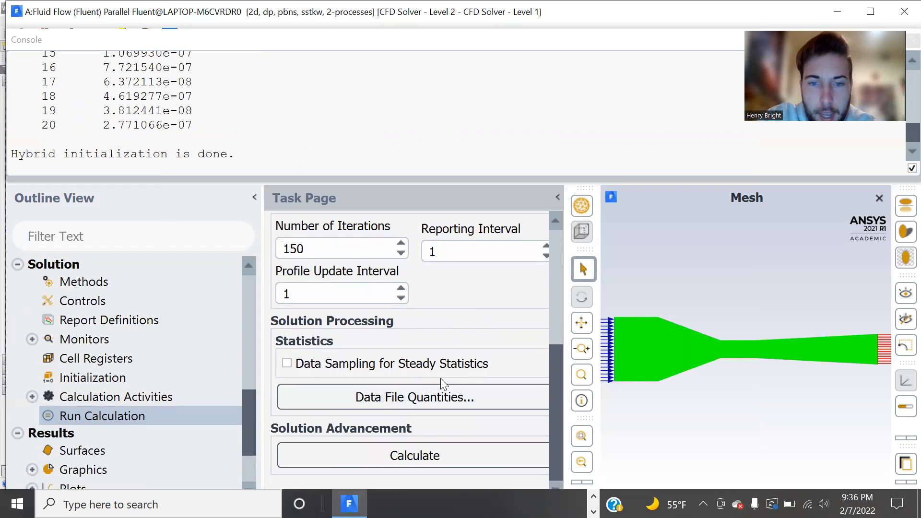
click(423, 453)
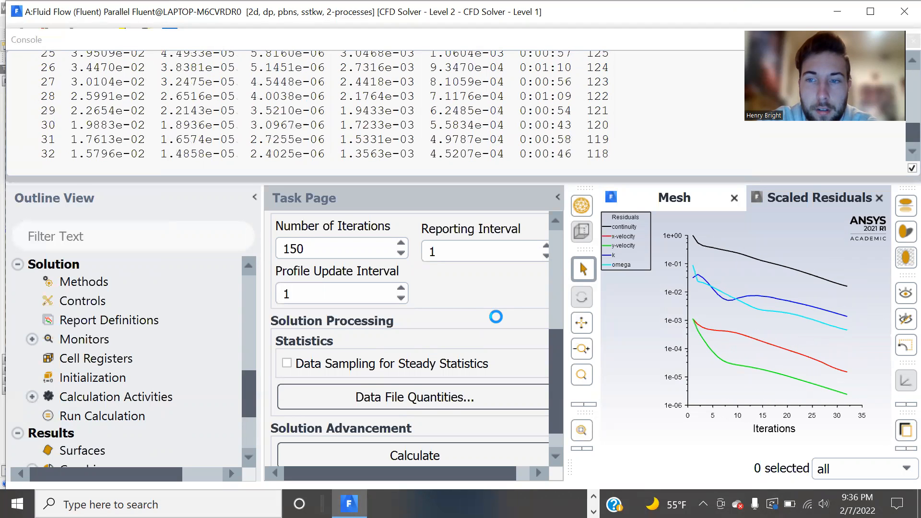
scroll(175, 370, up, 6)
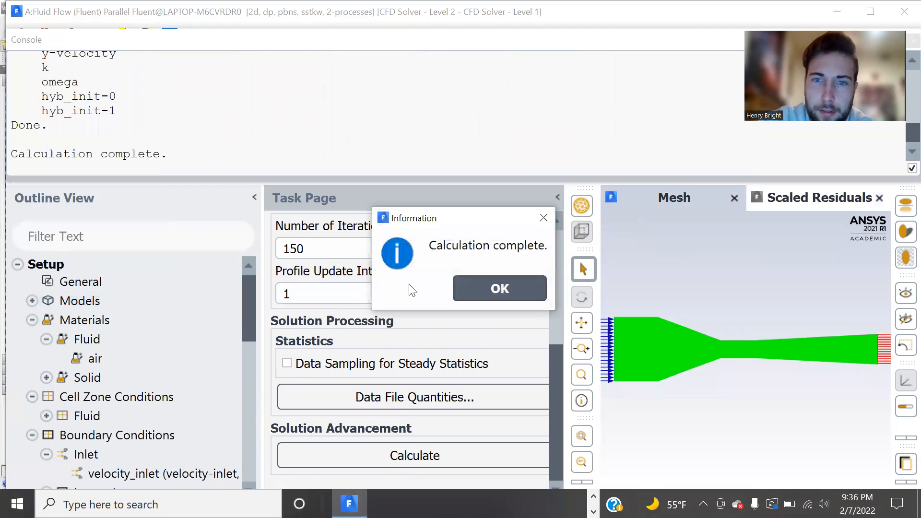
Step: Dismiss the calculation message and enable the Energy Equation in the physics models
click(502, 286)
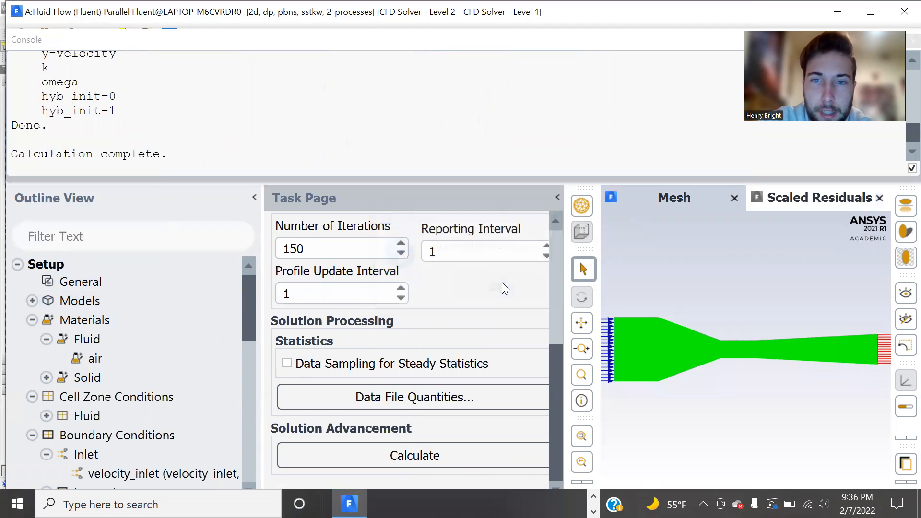
click(31, 301)
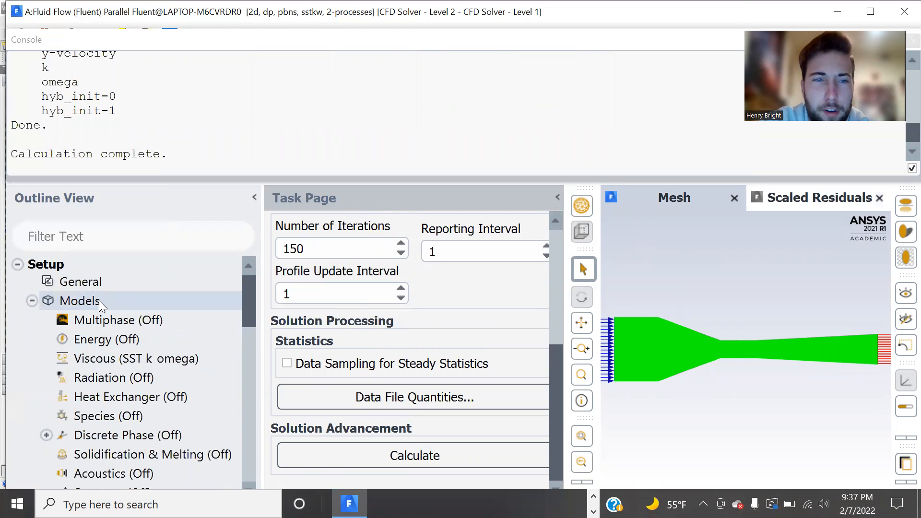
scroll(99, 301, down, 2)
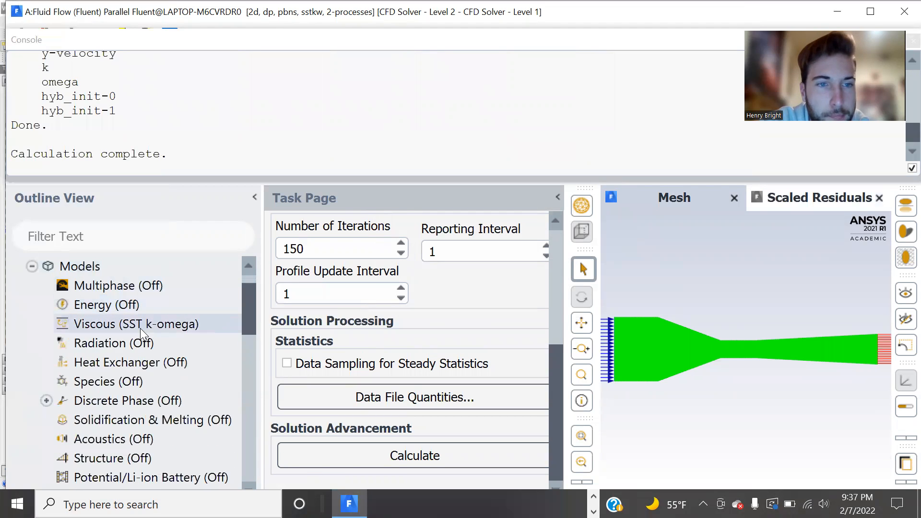
double_click(105, 309)
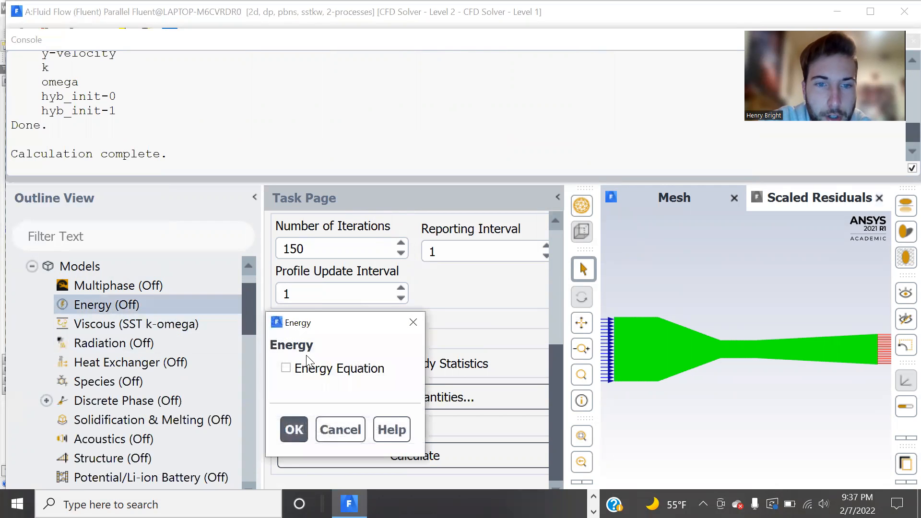
click(285, 368)
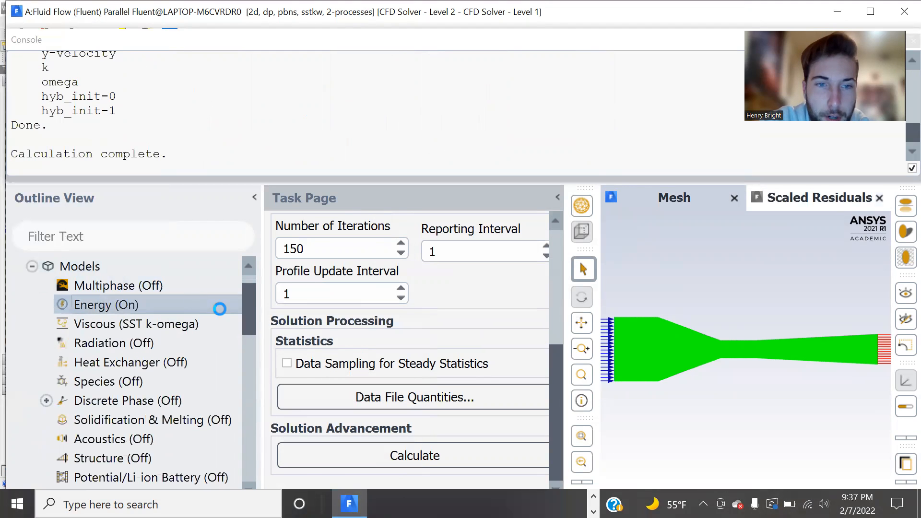
Step: Change the viscous model to Standard k-epsilon (2 eqn) with Enhanced Wall Treatment near the walls
double_click(170, 323)
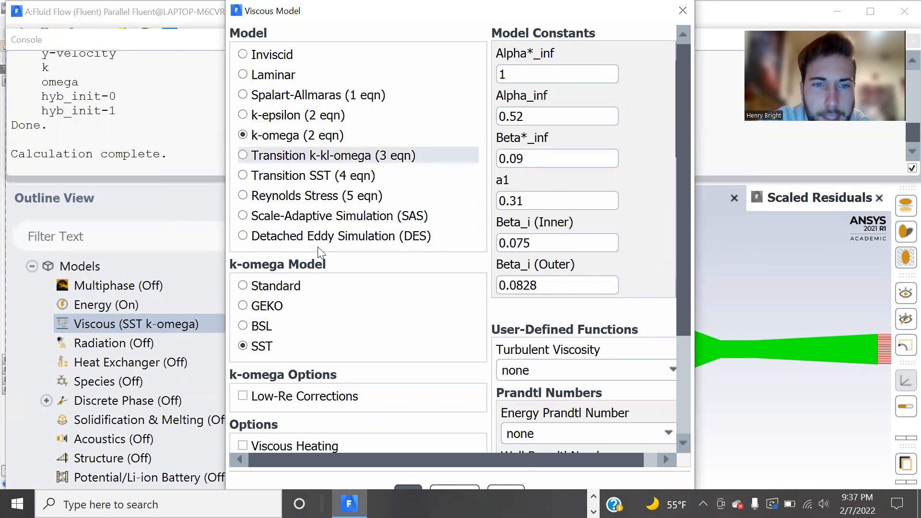
scroll(353, 325, down, 3)
scroll(354, 325, up, 3)
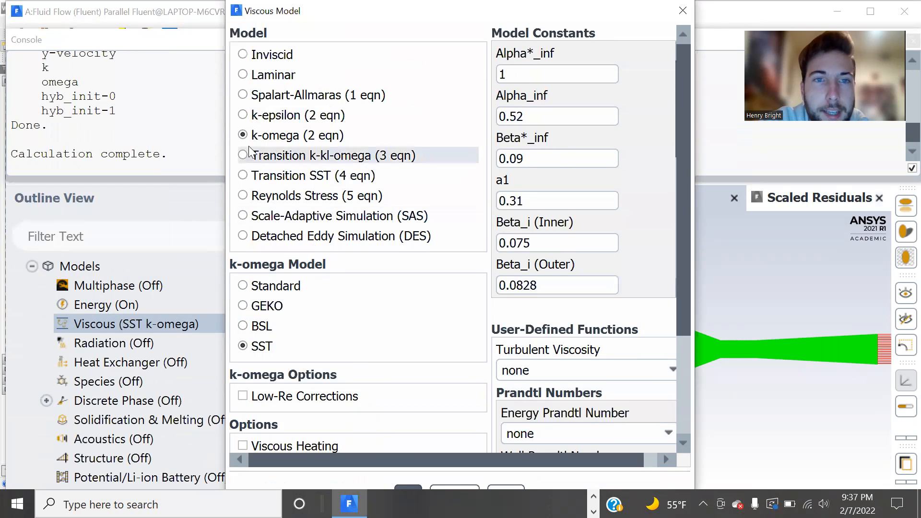
click(242, 115)
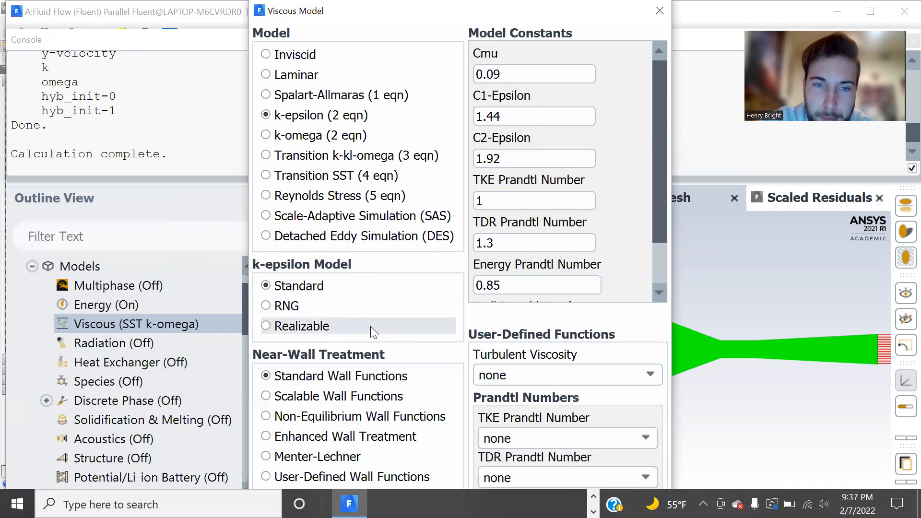
drag(626, 11, 560, 14)
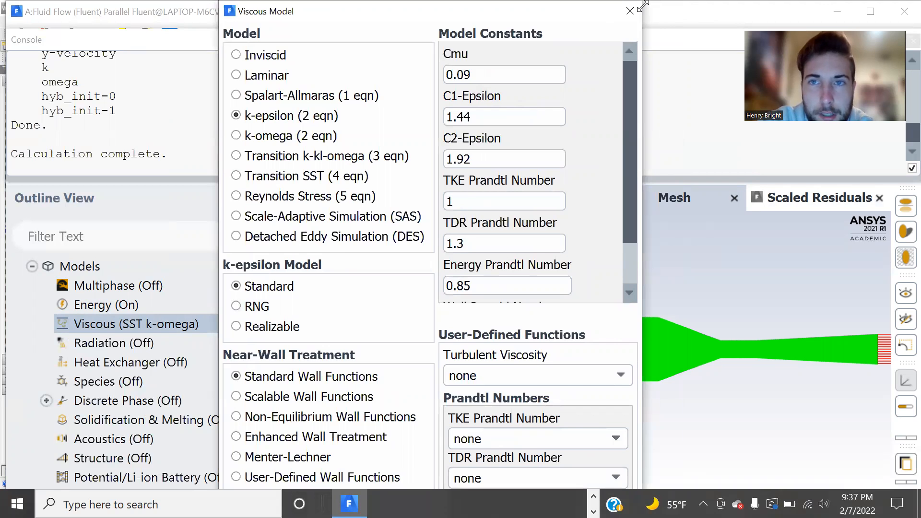
drag(641, 5, 564, 62)
scroll(355, 275, down, 6)
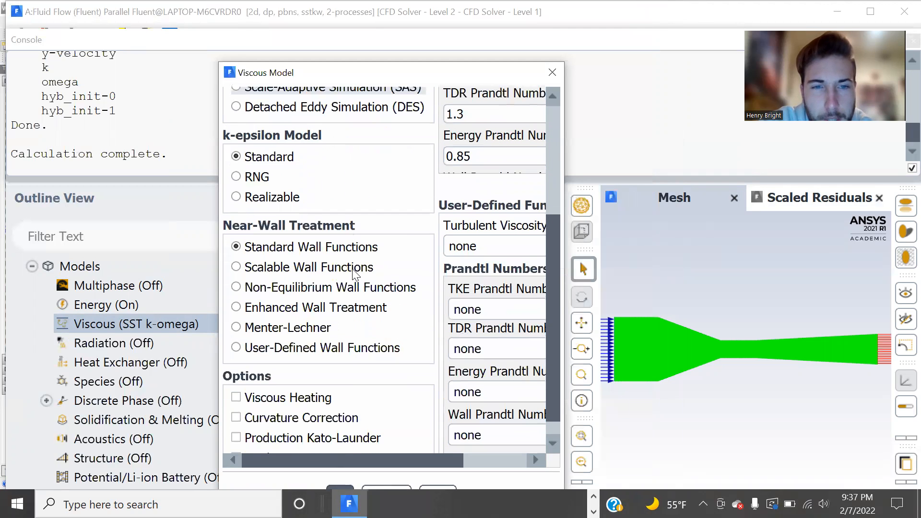
click(346, 307)
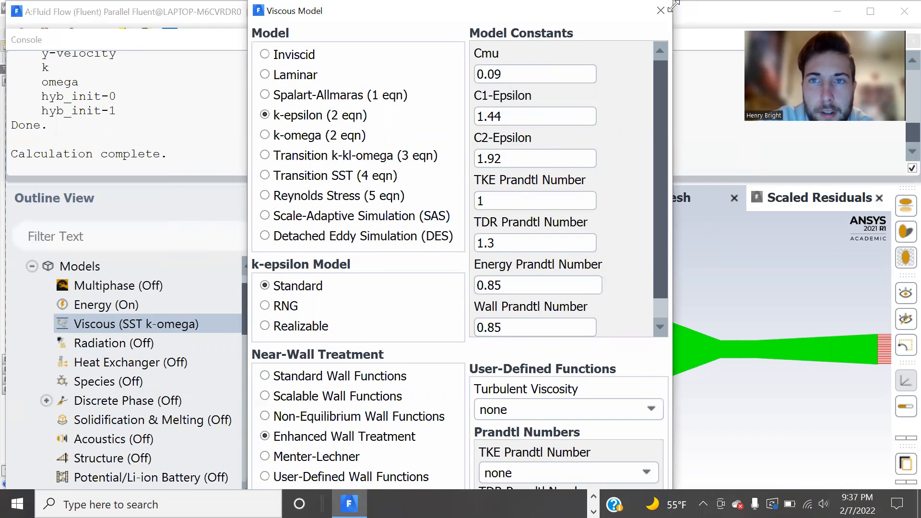
Step: Enable Pressure Gradient Effects and Thermal Effects for the enhanced wall treatment and apply the viscous model
drag(674, 6, 487, 149)
scroll(336, 383, down, 5)
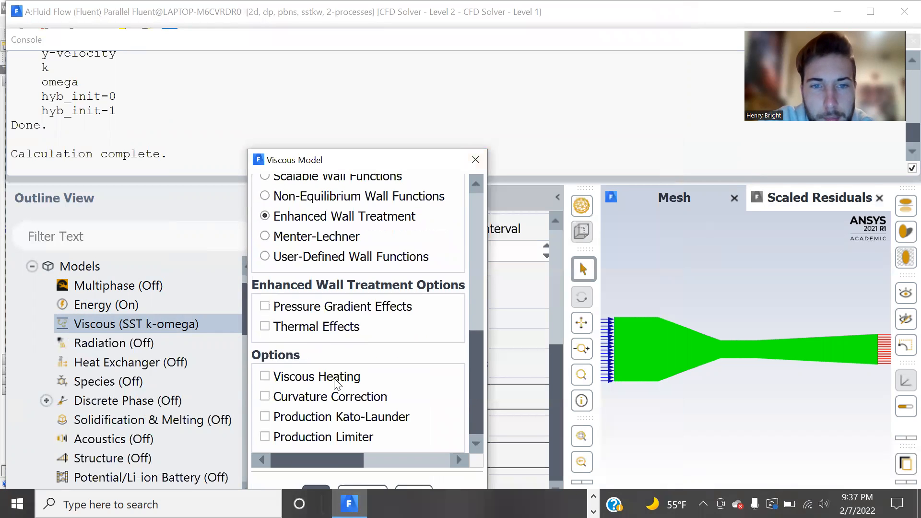
click(264, 306)
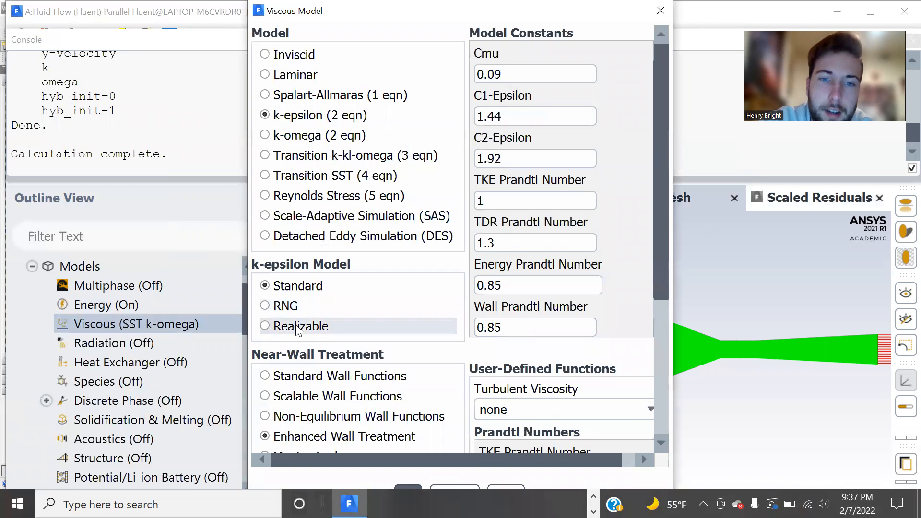
scroll(297, 330, down, 5)
click(268, 326)
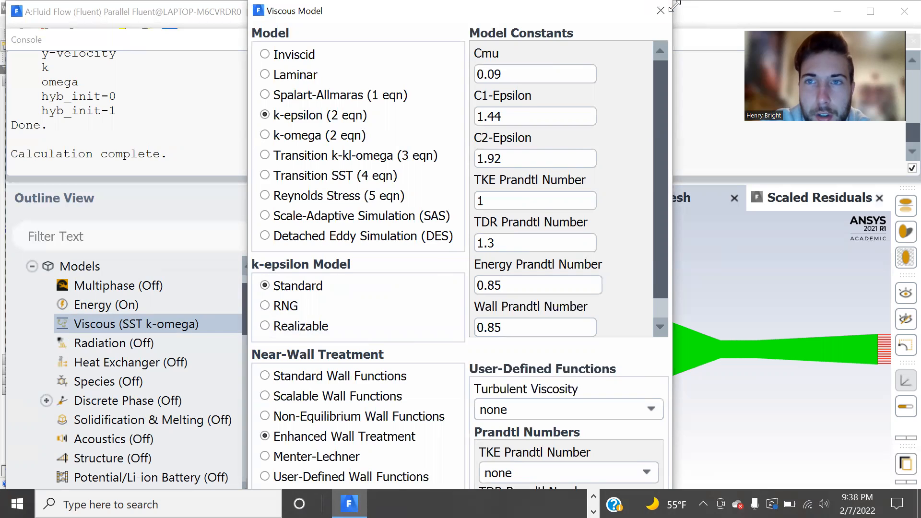
drag(675, 6, 574, 151)
scroll(383, 364, down, 6)
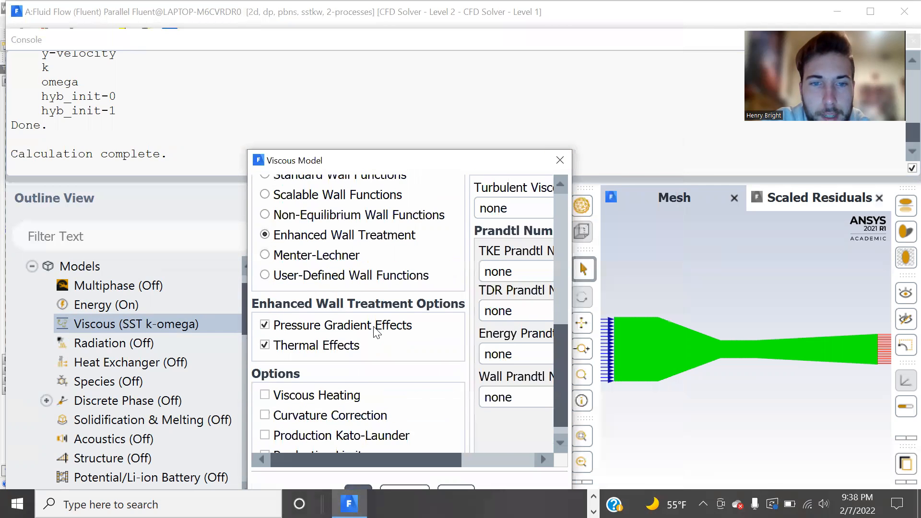
click(362, 485)
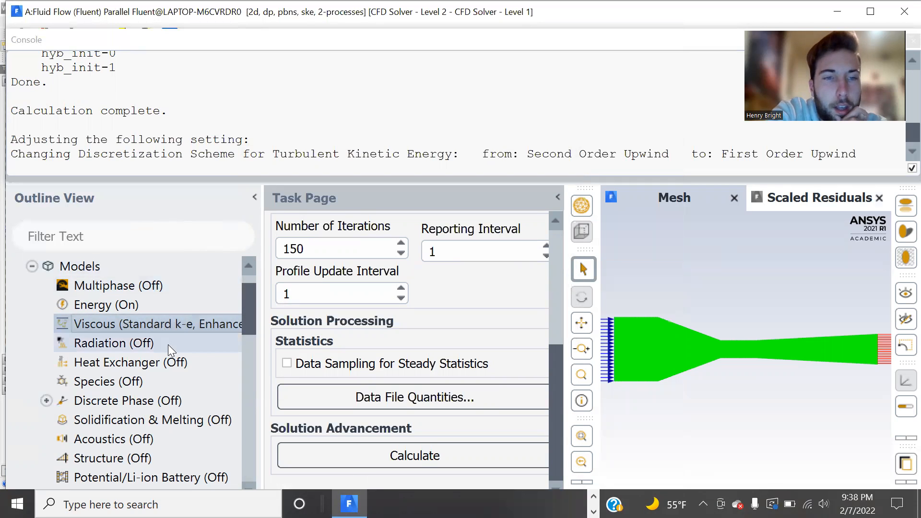
Step: Reinitialize the solution with Hybrid Initialization
scroll(149, 421, down, 10)
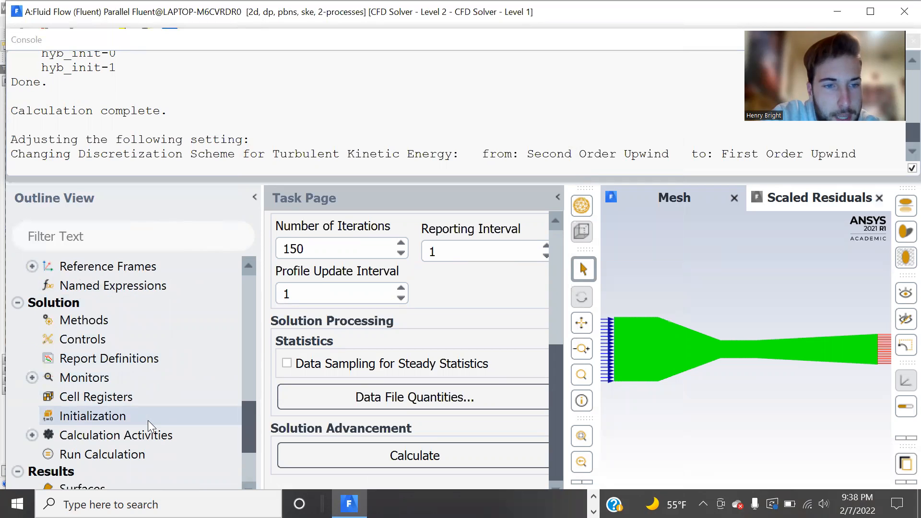
scroll(148, 420, down, 1)
click(89, 356)
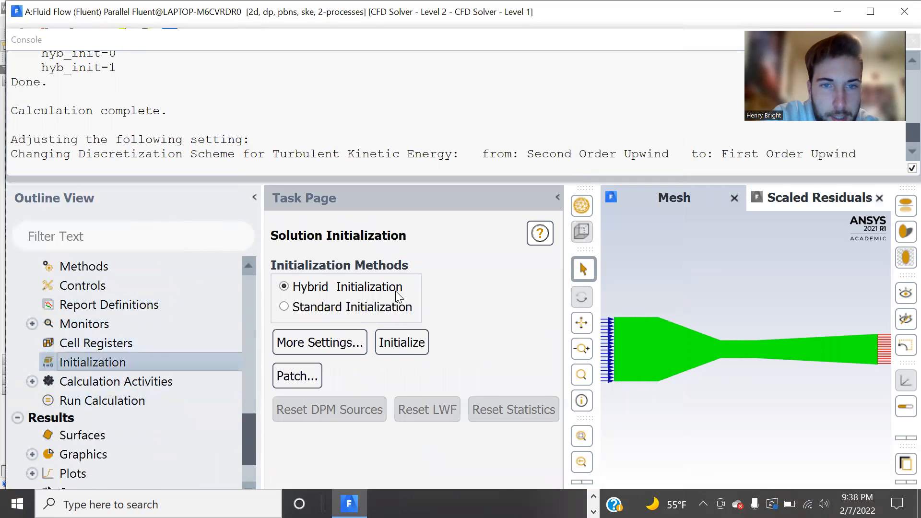
click(410, 343)
click(536, 300)
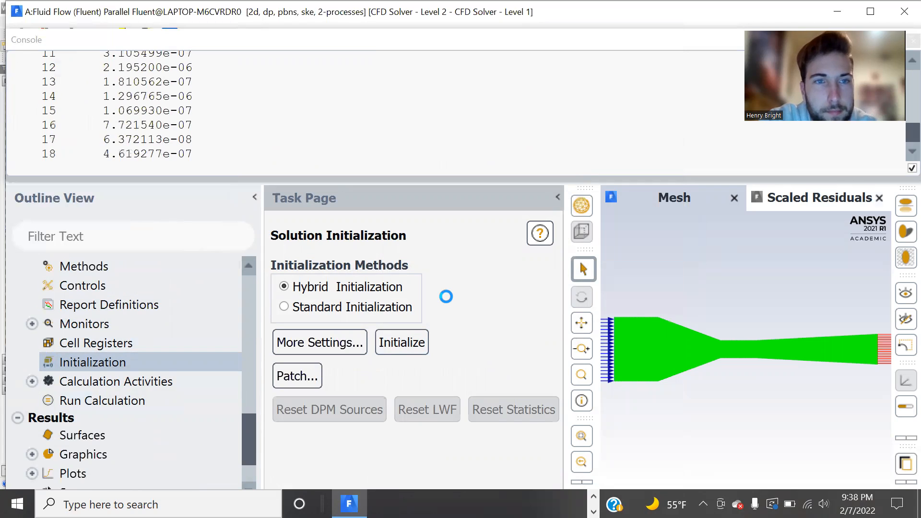
Step: Run the calculation again for 150 iterations, showing the scaled residuals plot while the solver works through to the end
click(125, 398)
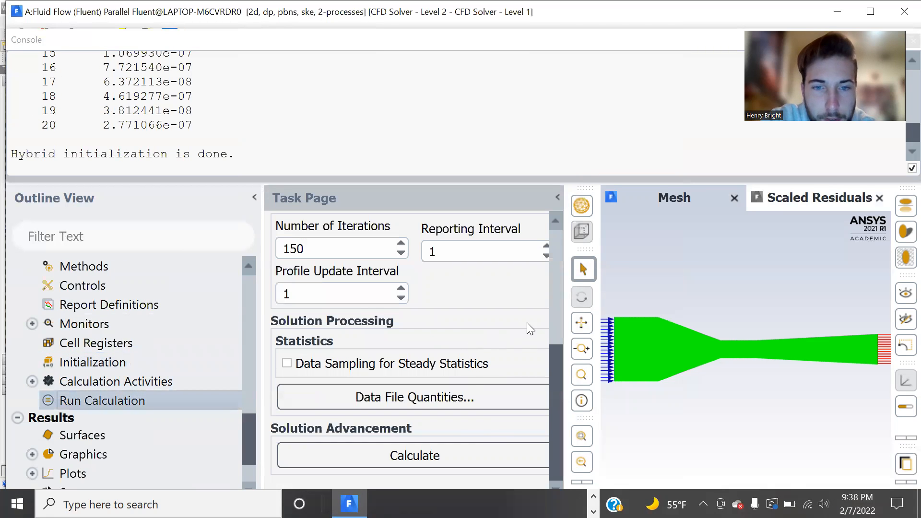
click(441, 456)
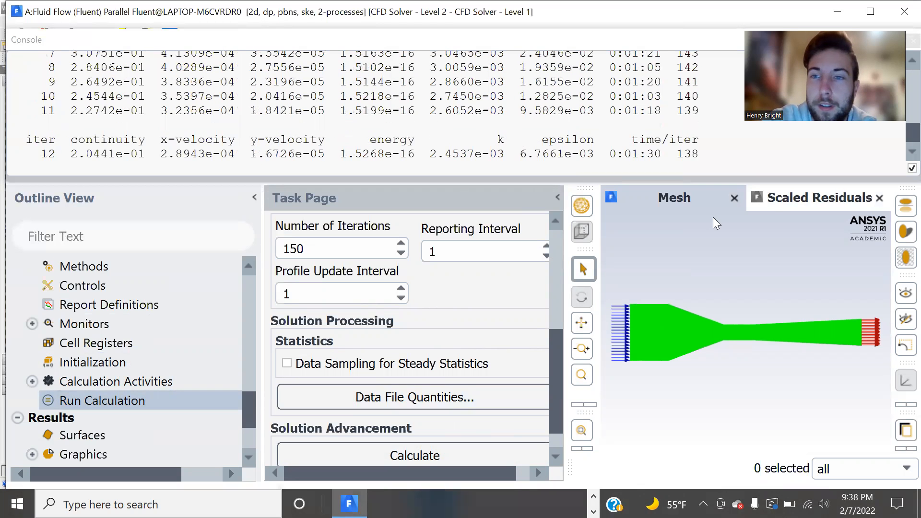
click(771, 199)
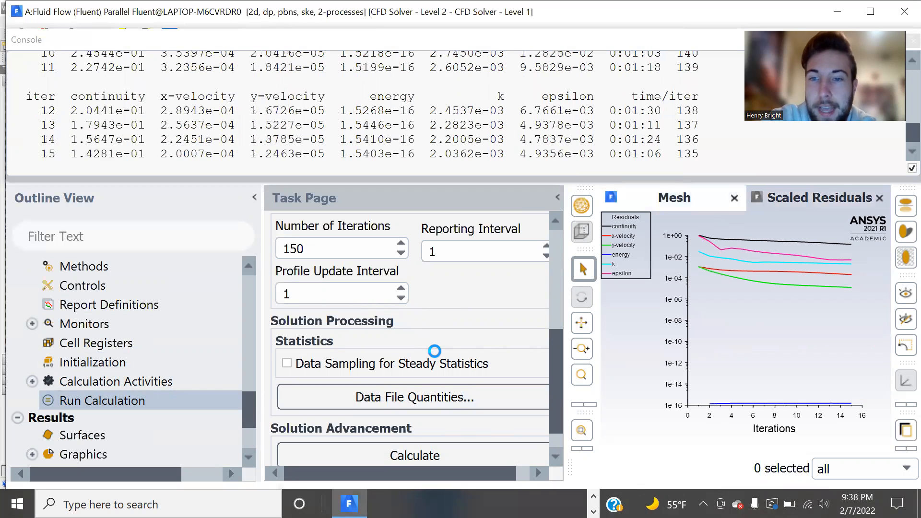
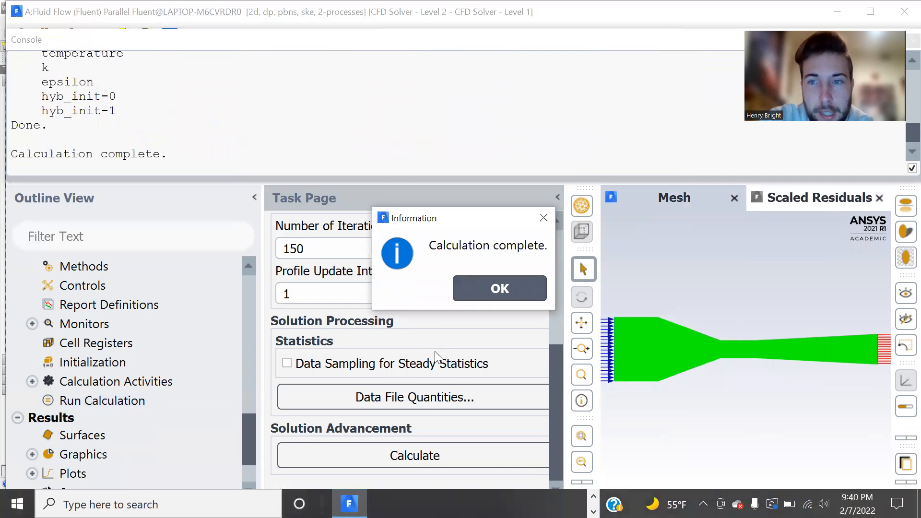
click(499, 288)
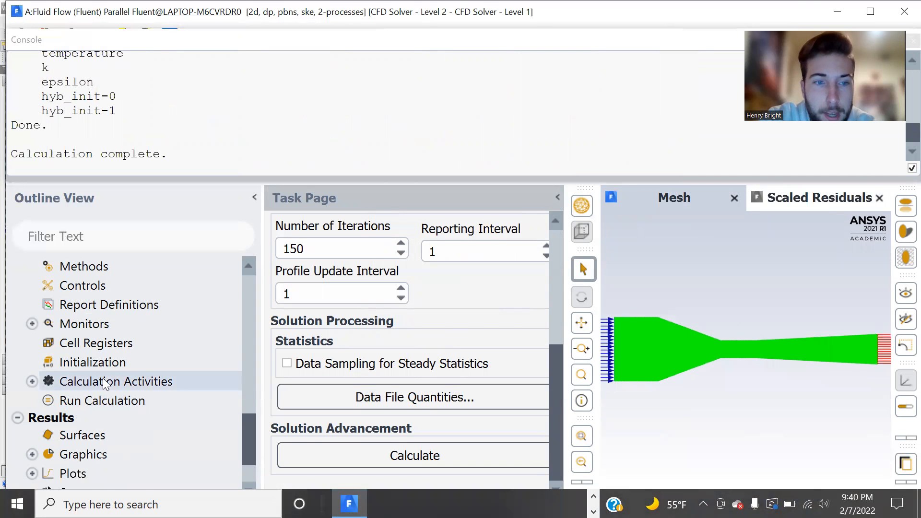
Step: Create, compute and display a filled static pressure contour named contour-1 on interior-surface_body, and inspect it beside its legend
scroll(103, 383, down, 2)
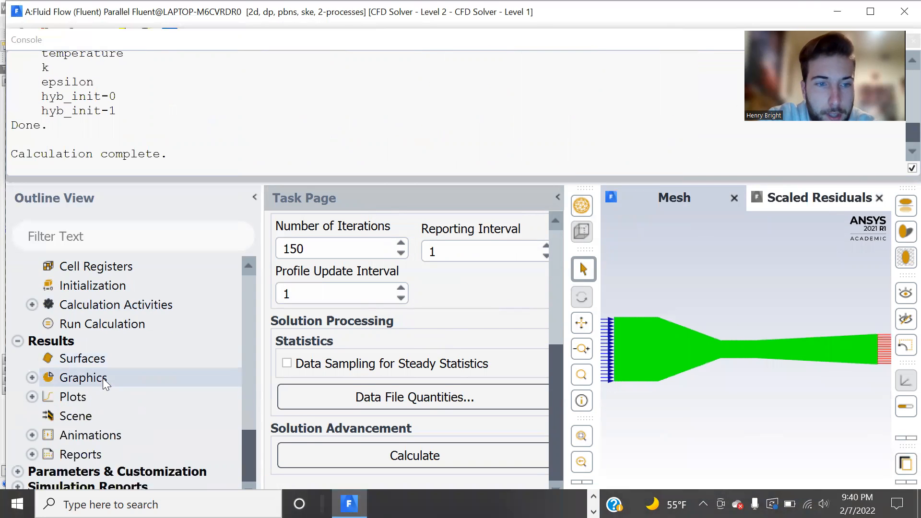
click(31, 382)
scroll(171, 349, down, 3)
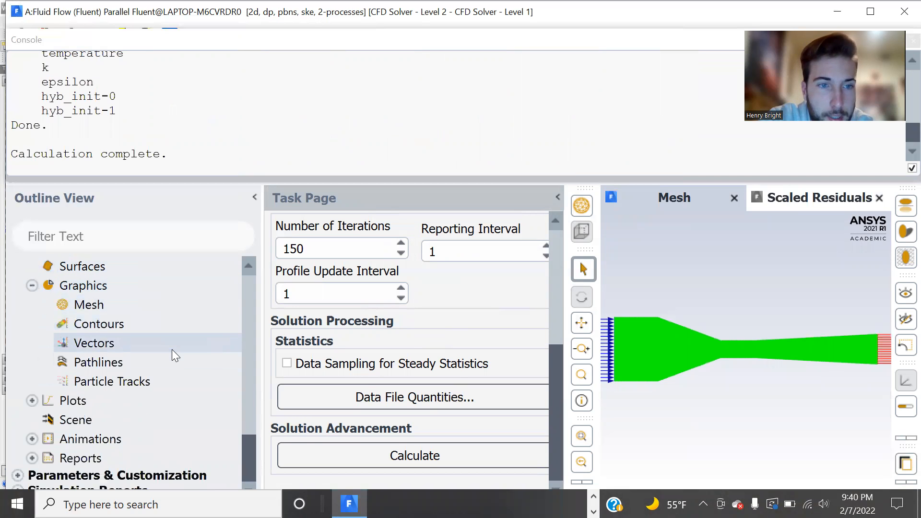
double_click(128, 323)
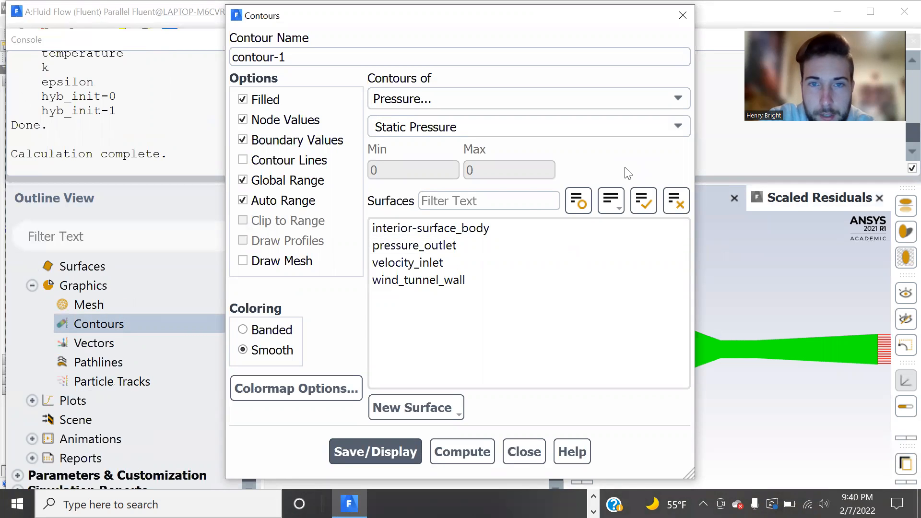
click(424, 228)
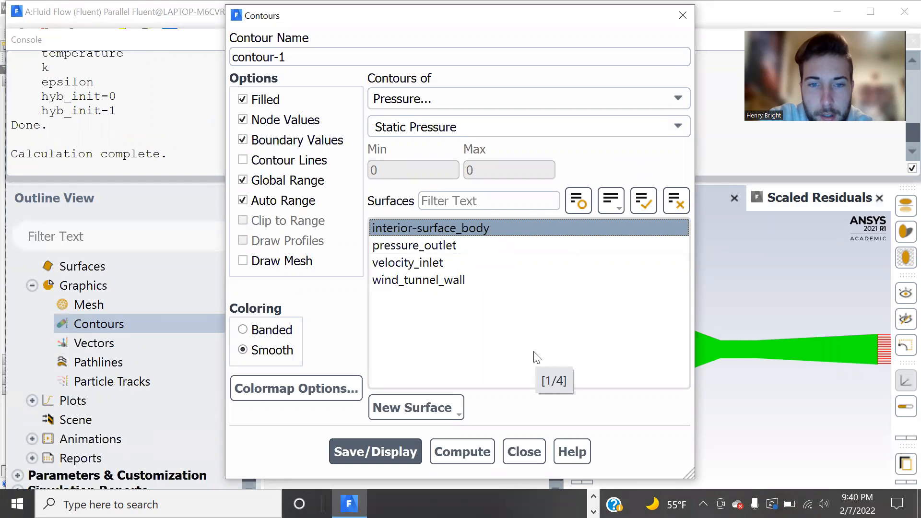
click(456, 456)
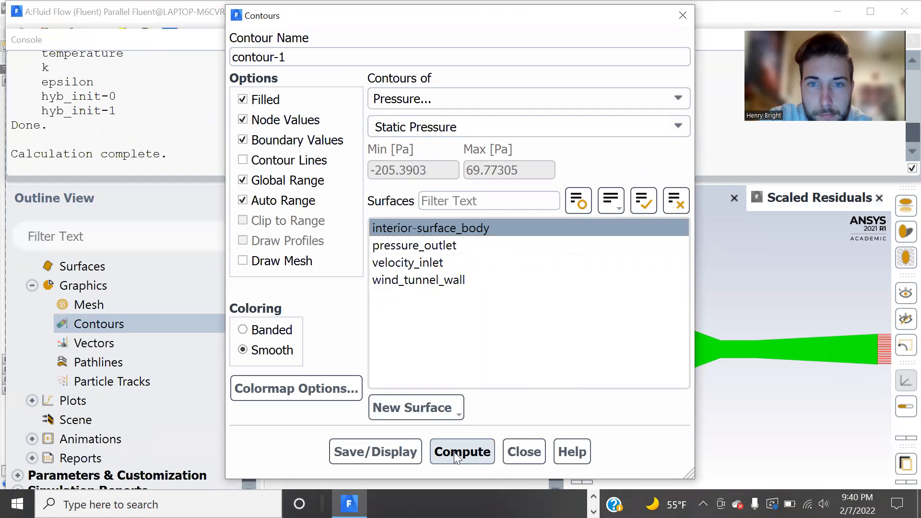
click(371, 453)
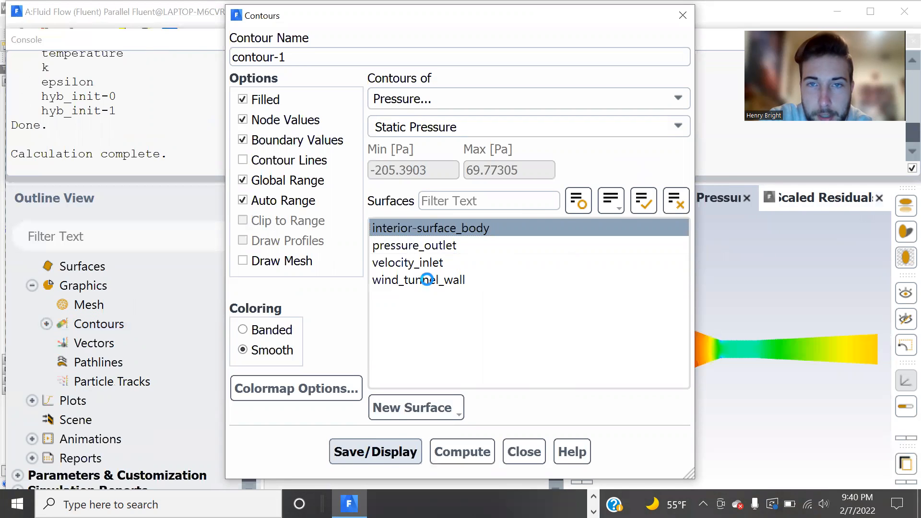
click(679, 14)
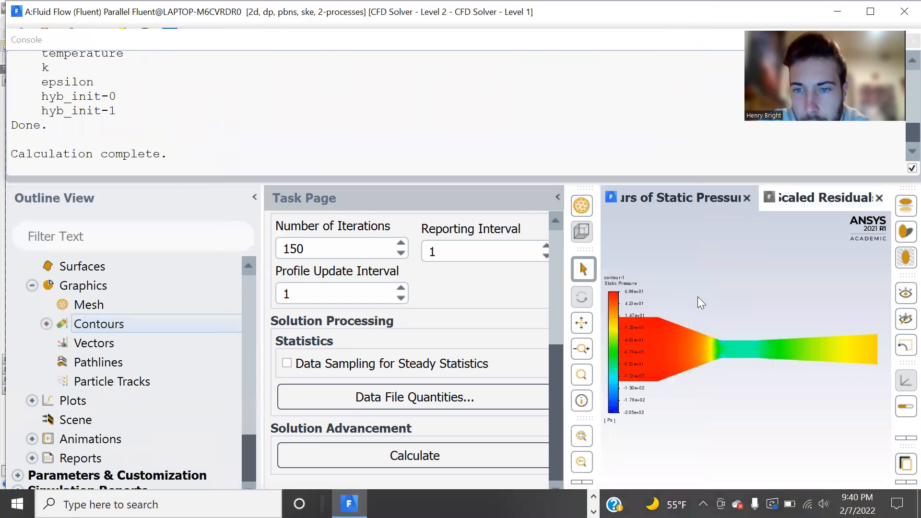
scroll(697, 296, up, 2)
scroll(698, 297, down, 1)
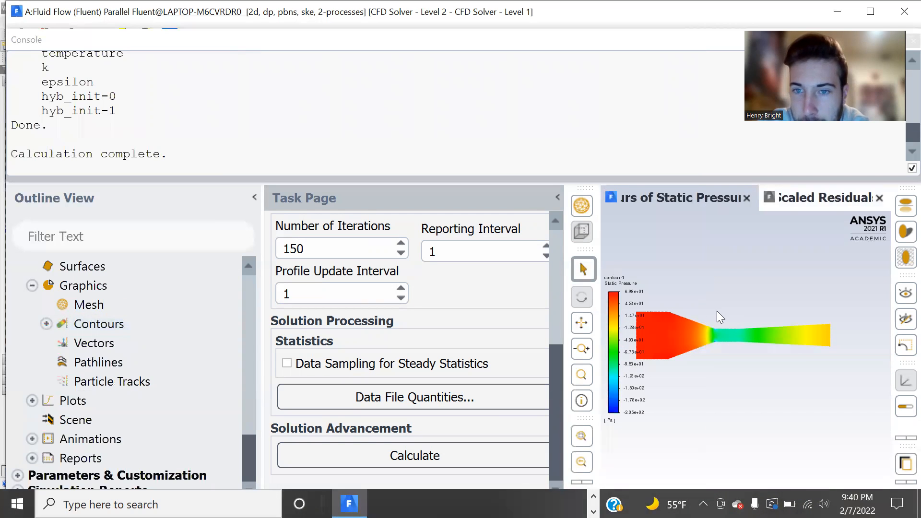
click(583, 322)
drag(729, 283, 758, 298)
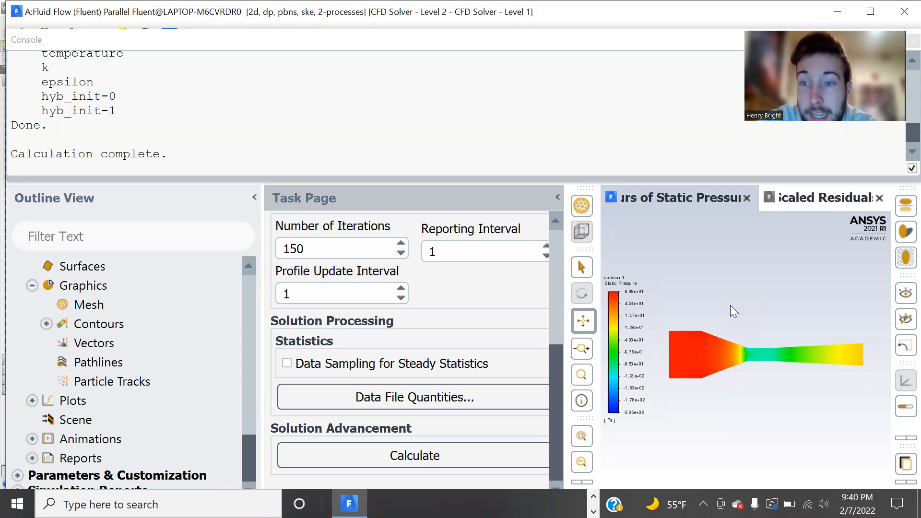
Step: Create a filled dynamic pressure contour named contour-2, display it, and uncover the graphics view to inspect it
double_click(90, 313)
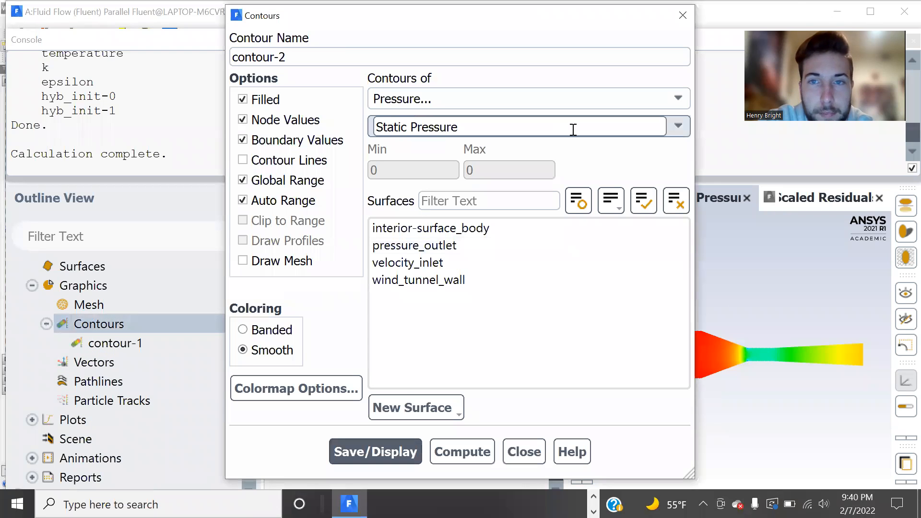
click(678, 128)
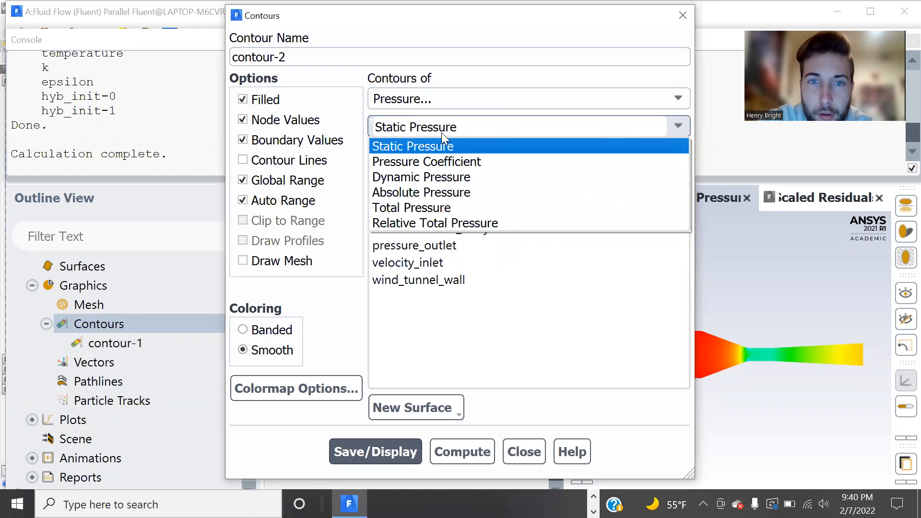
click(406, 176)
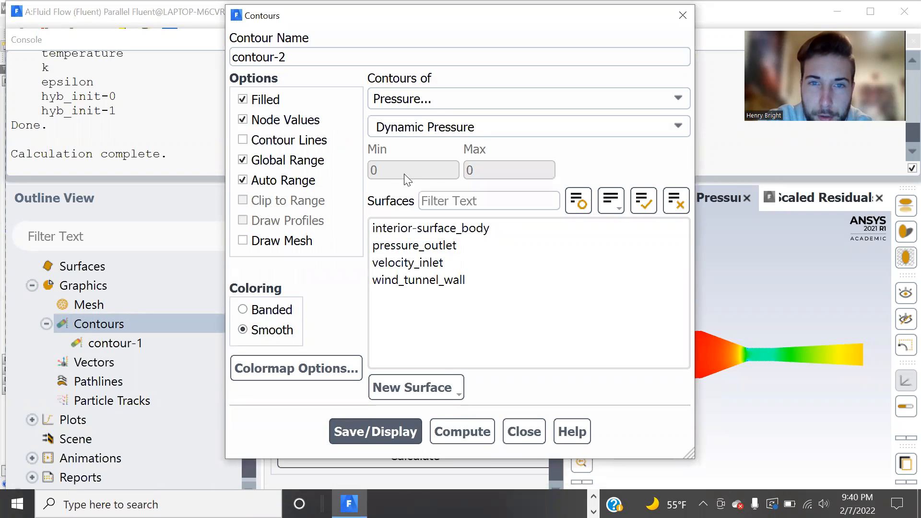
click(384, 424)
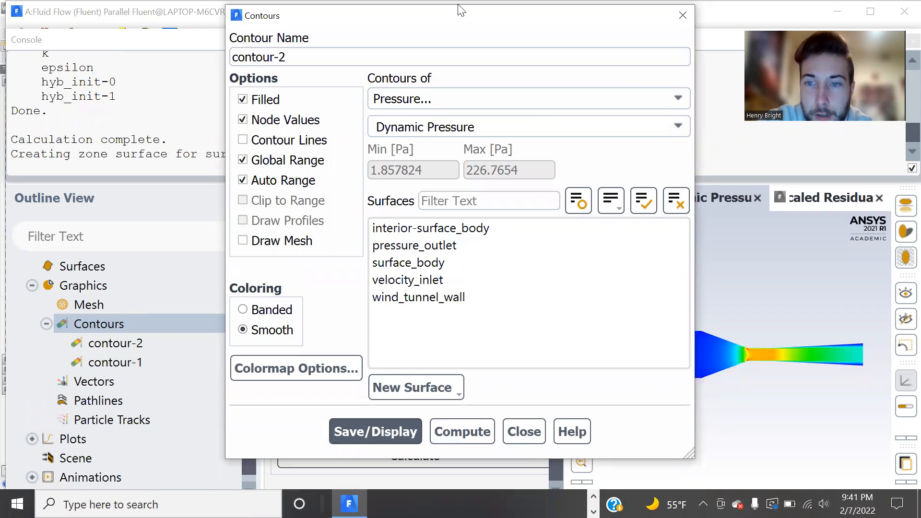
drag(459, 7, 356, 21)
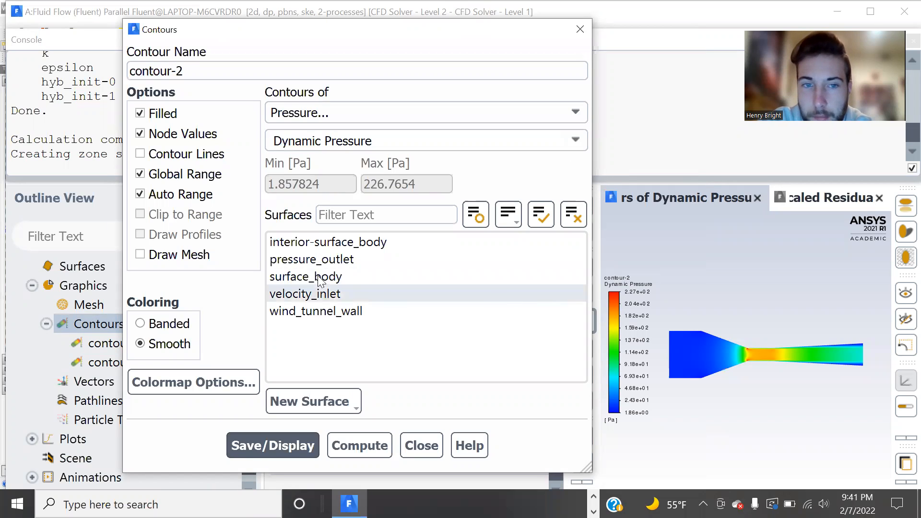
Step: Change contour-2 to Total Pressure, display it, and uncover the graphics view to inspect the result
click(456, 139)
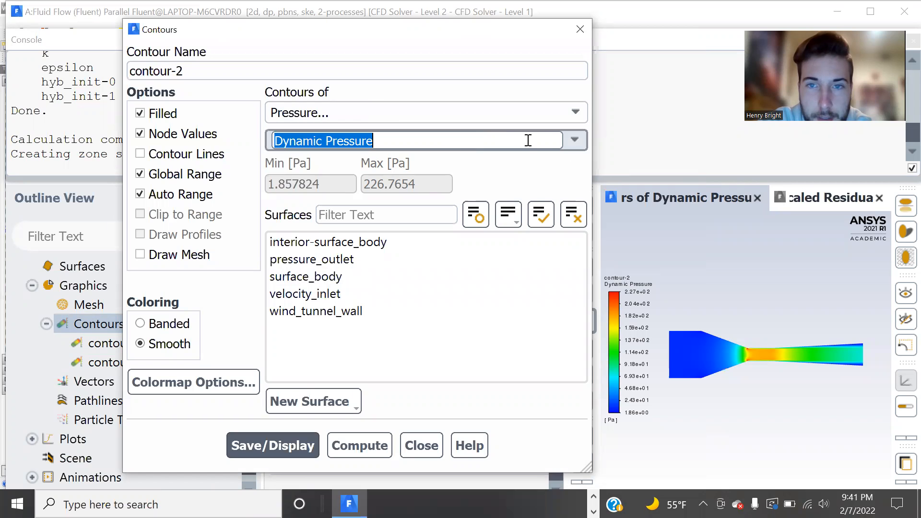
click(574, 140)
click(348, 222)
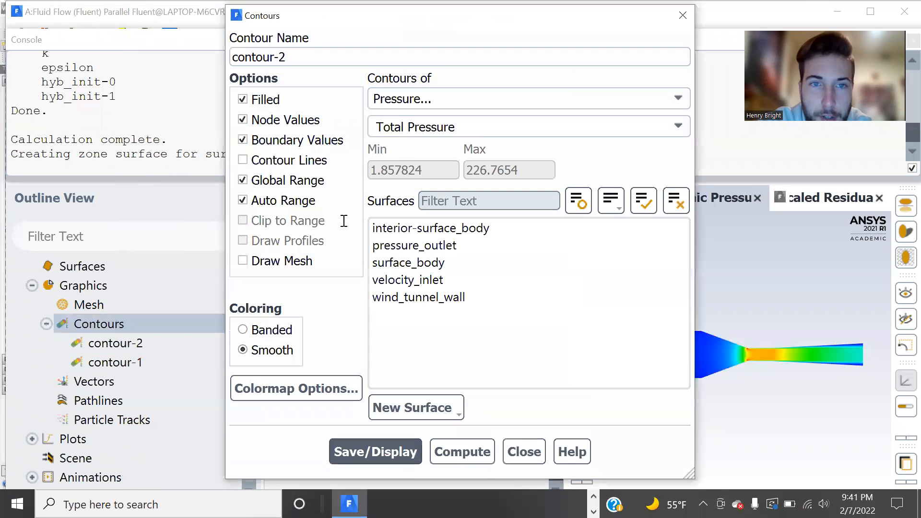
click(384, 451)
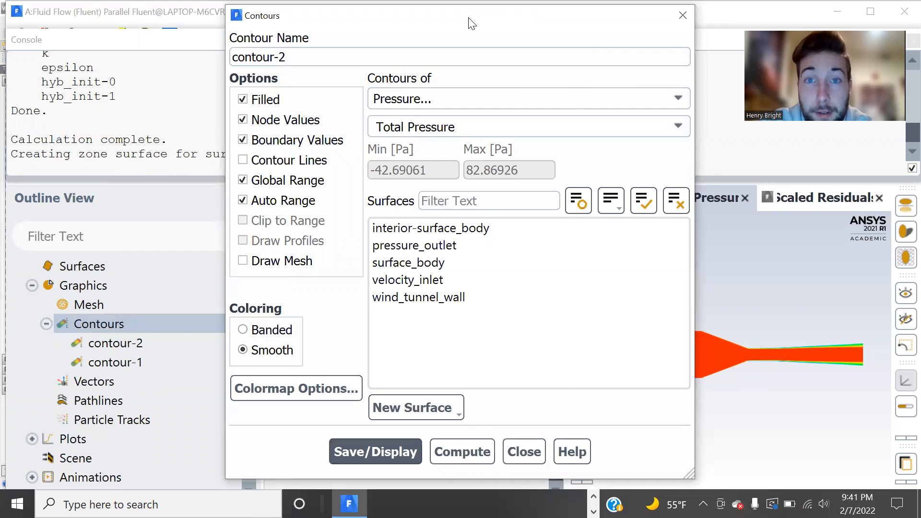
drag(472, 23, 261, 37)
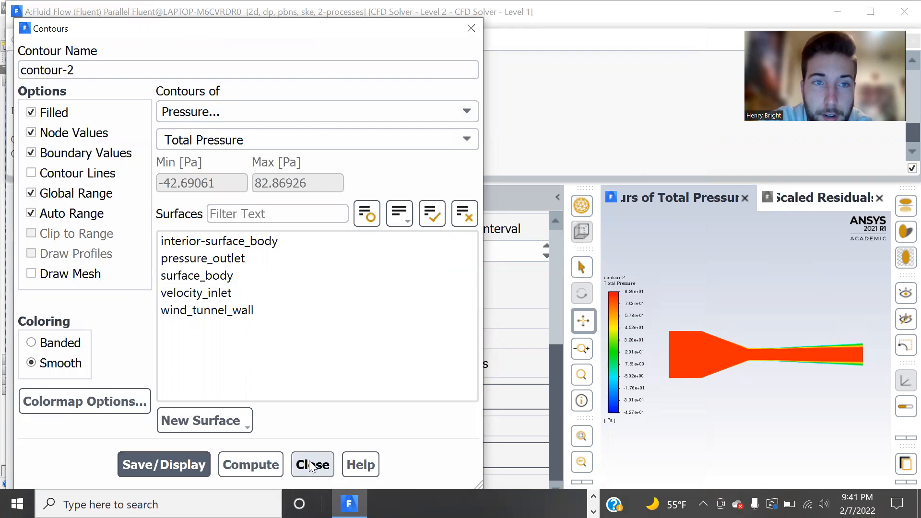
Step: Switch contour-2 to Velocity Magnitude, compute its range, display it, and finish editing the contour
click(321, 112)
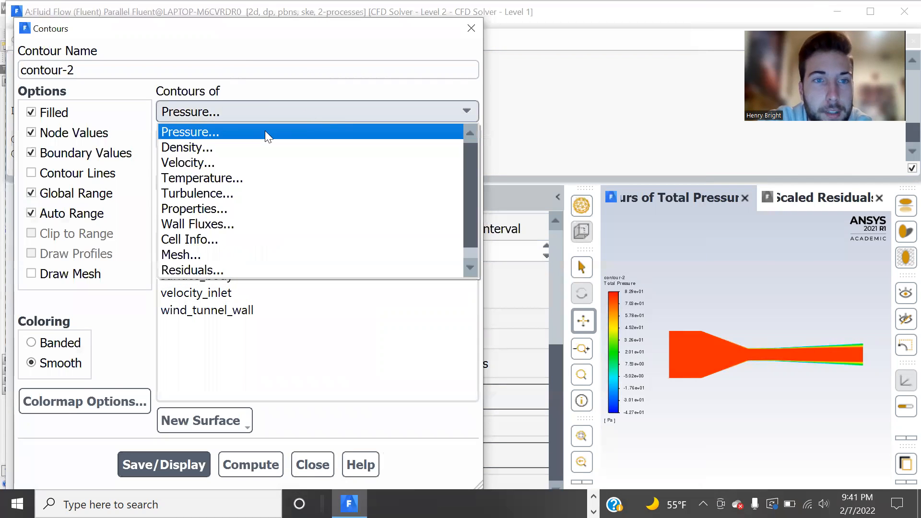
click(214, 161)
click(251, 464)
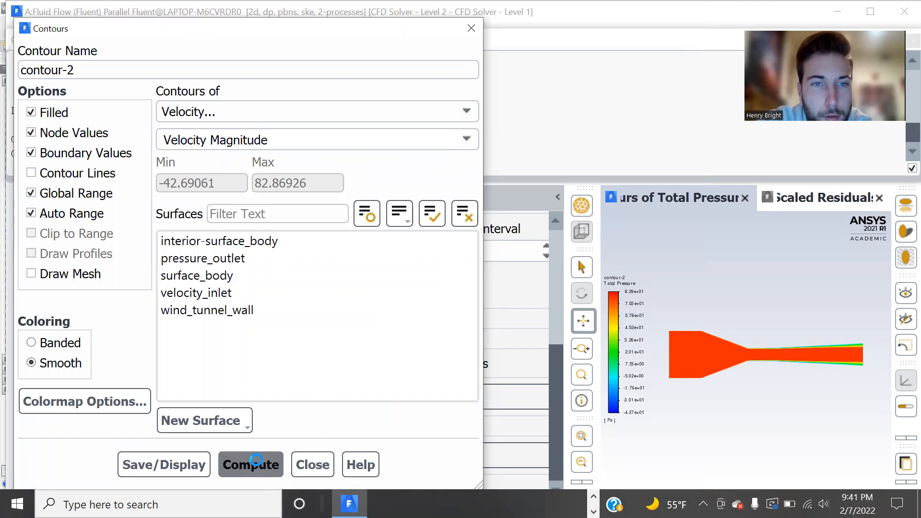
click(178, 466)
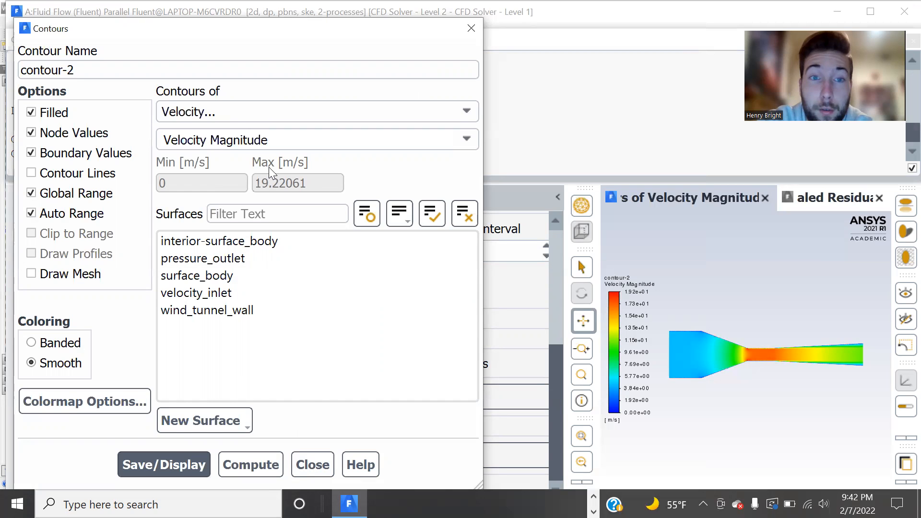
click(312, 464)
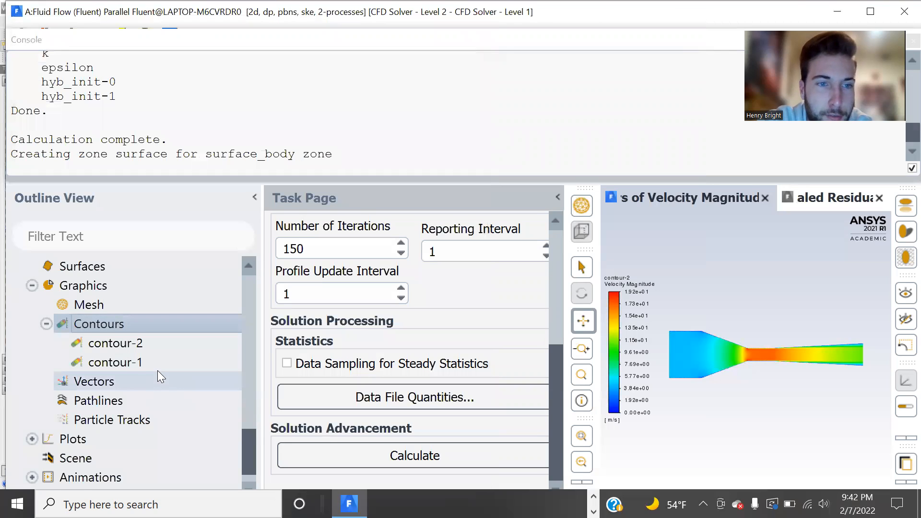
Step: Start a new XY plot named xy-plot-1 and select interior-surface_body as its surface
scroll(157, 371, down, 1)
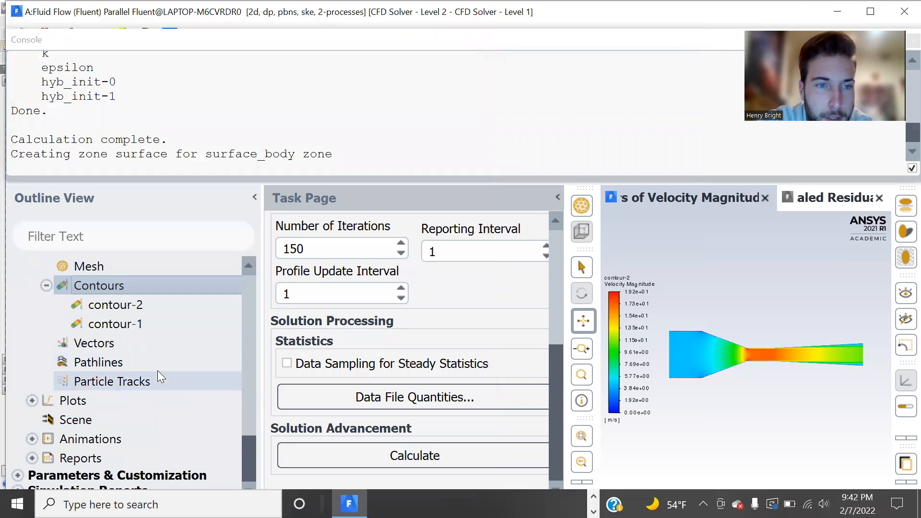
click(32, 400)
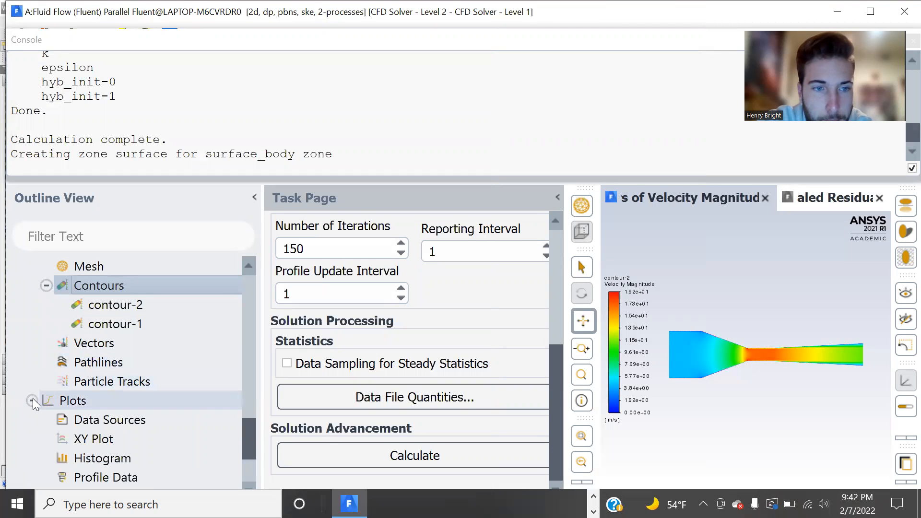
click(90, 438)
double_click(90, 438)
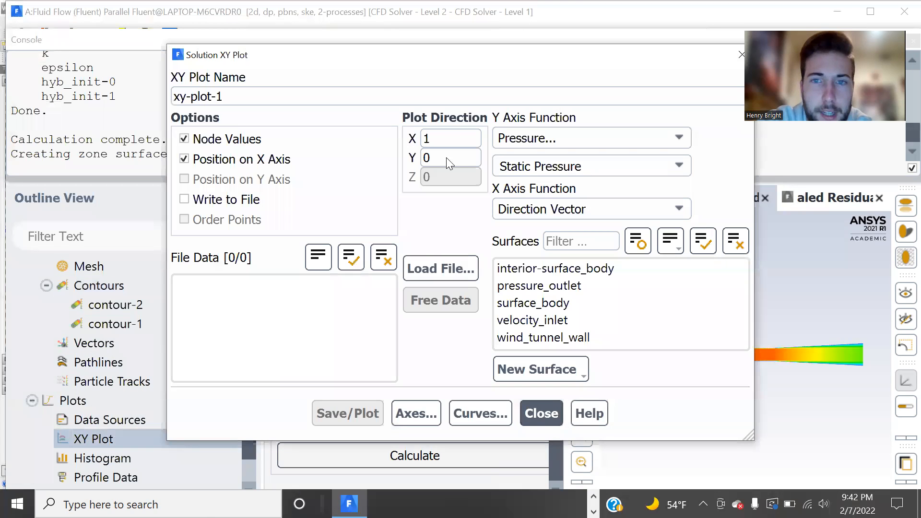
click(709, 87)
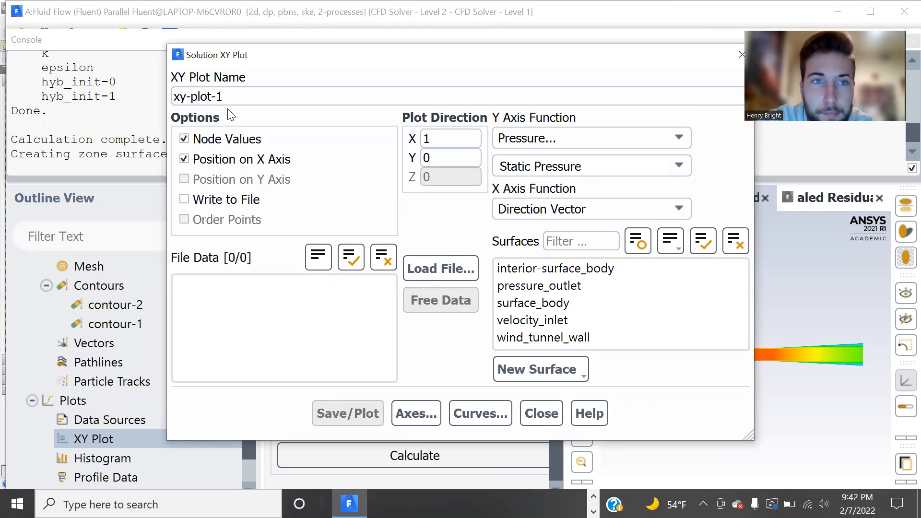
drag(173, 63, 0, 90)
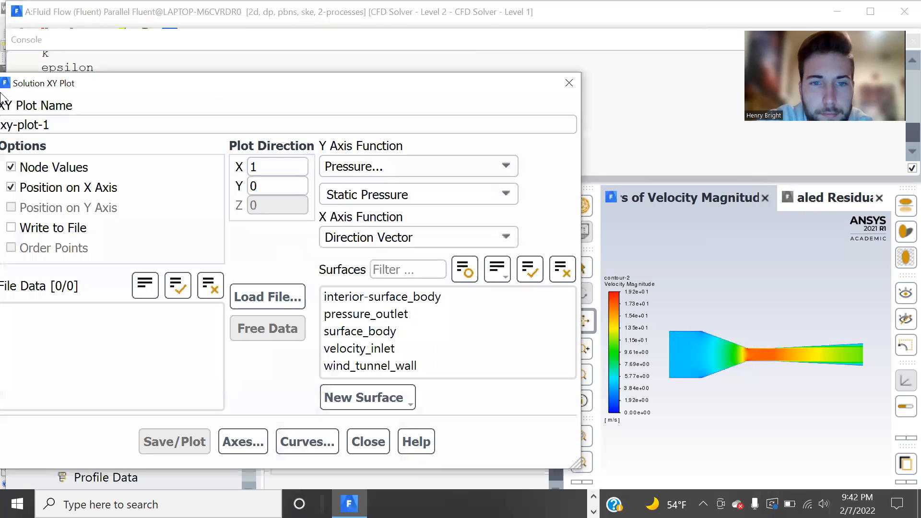
click(369, 301)
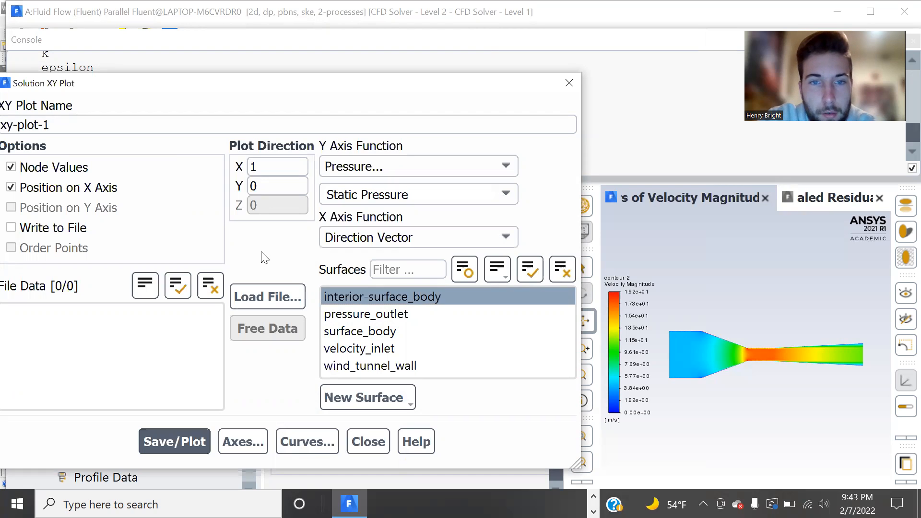
click(363, 403)
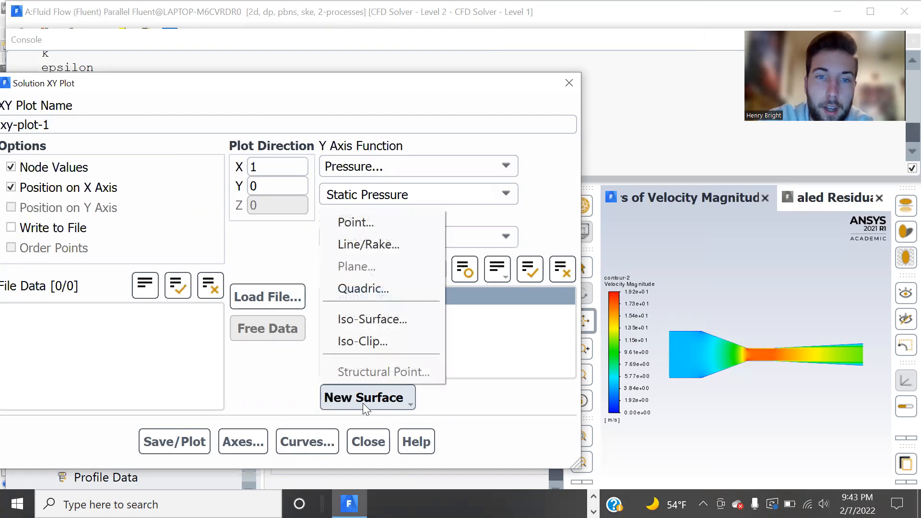
click(348, 224)
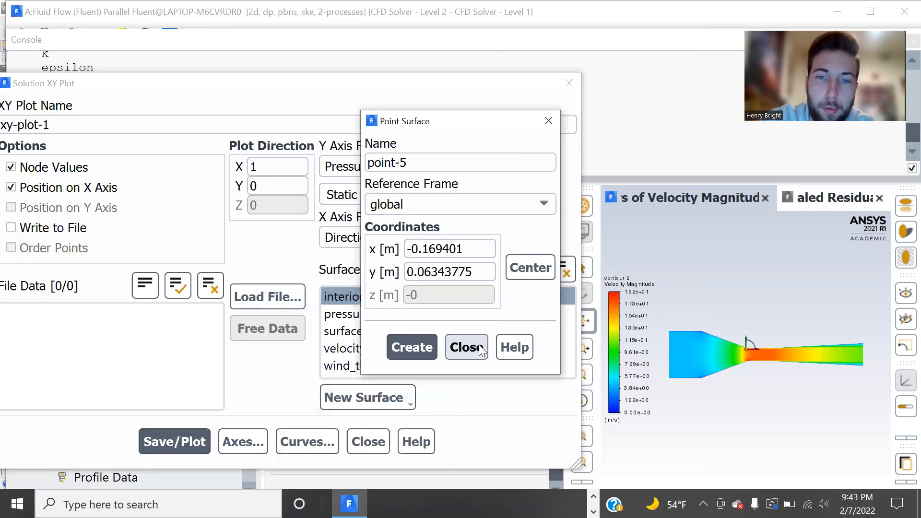
click(466, 345)
Step: Start a new line surface from the XY plot setup and name it horizontal
click(372, 405)
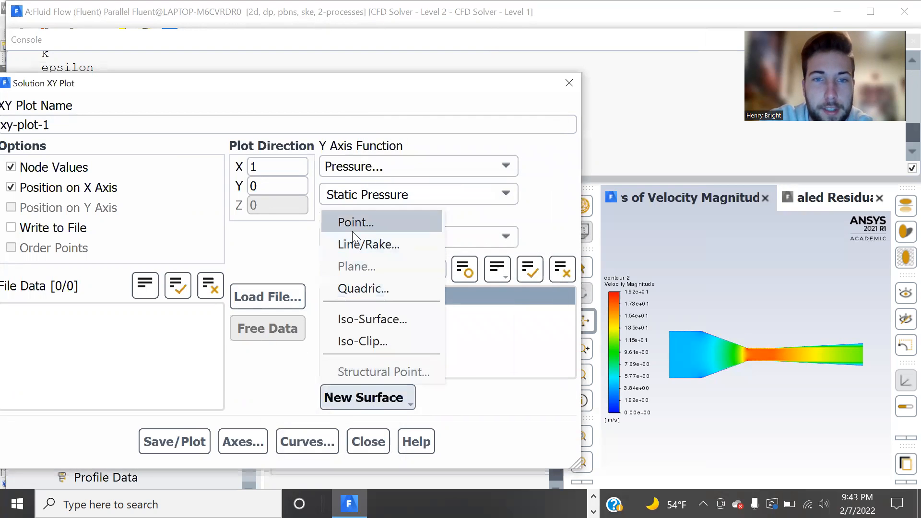
click(357, 243)
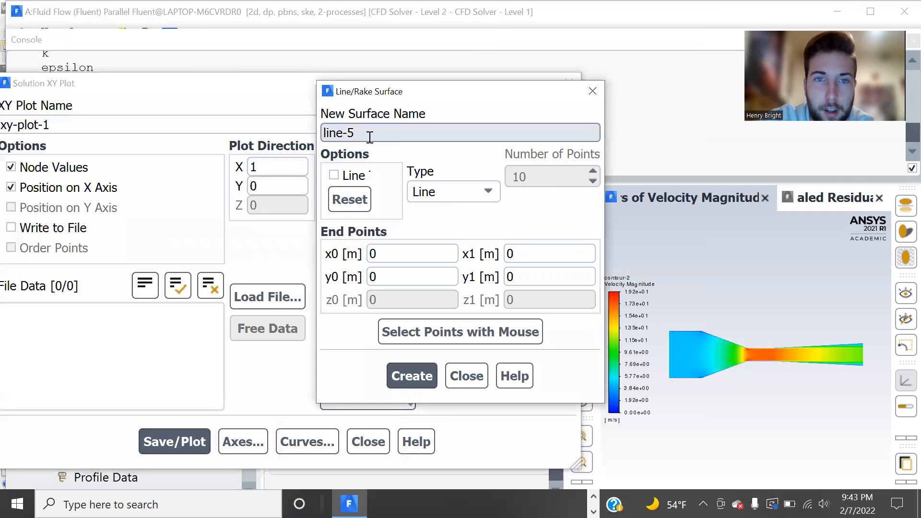
key(BackSpace)
key(BackSpace)
key(BackSpace)
key(BackSpace)
key(BackSpace)
key(BackSpace)
text(ho)
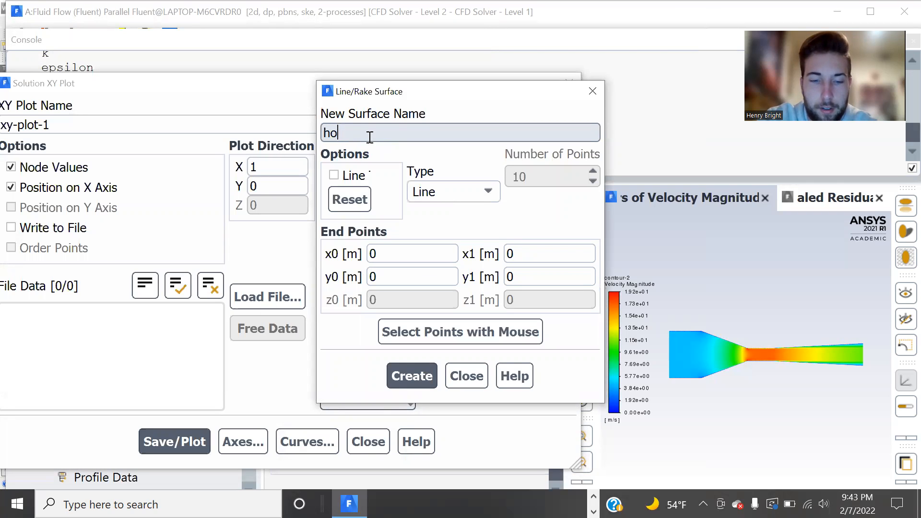
text(rizontal)
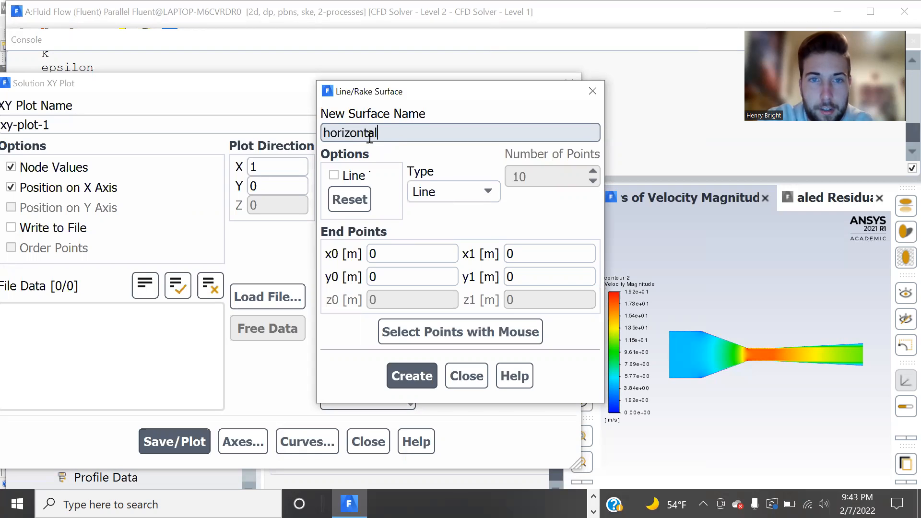
Step: Set the horizontal line's end points to x0 = -1.1811 m and x1 = 1.1811 m, and create the surface
click(385, 254)
double_click(386, 255)
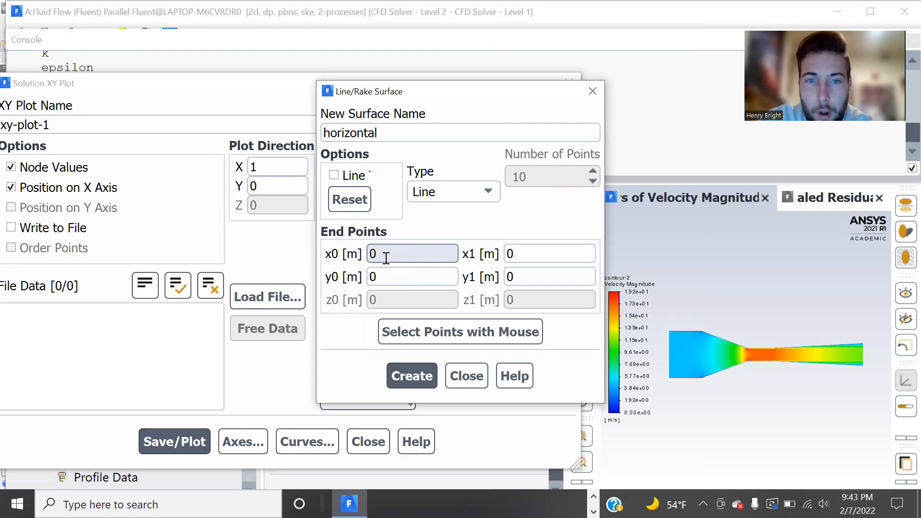
key(BackSpace)
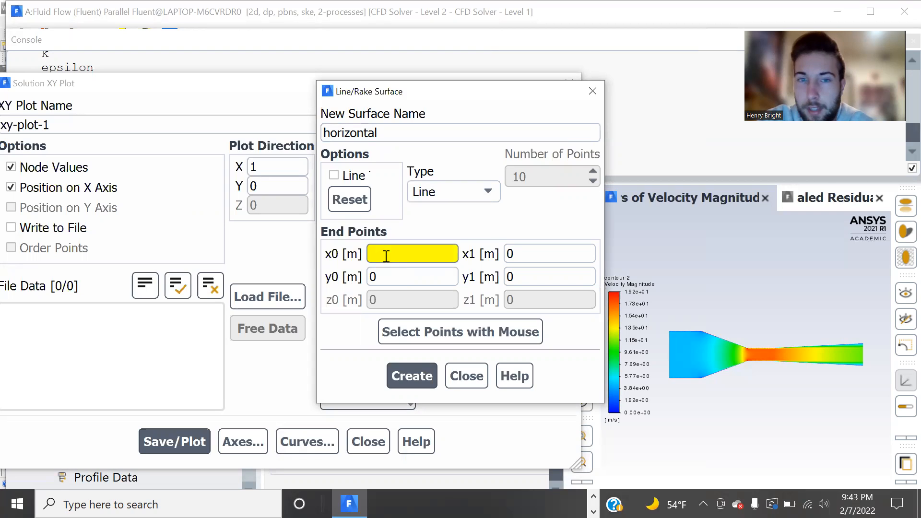
text(-1.)
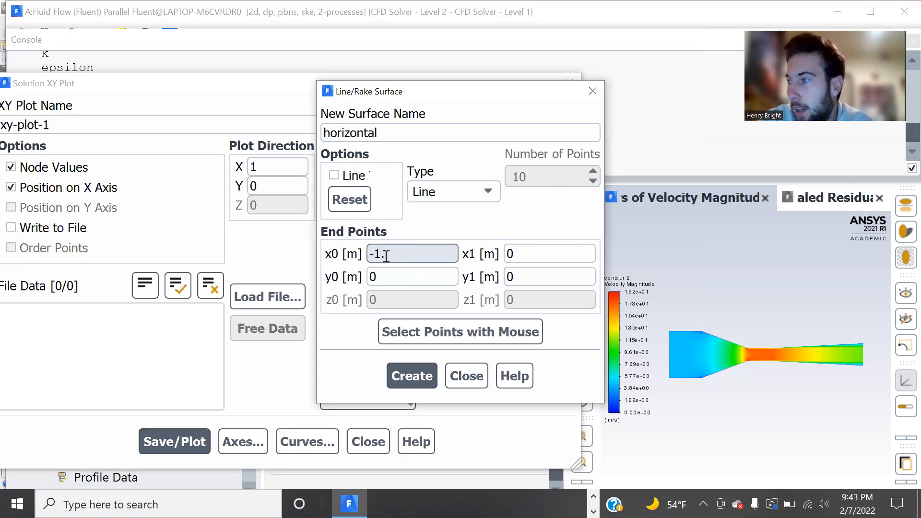
text(1)
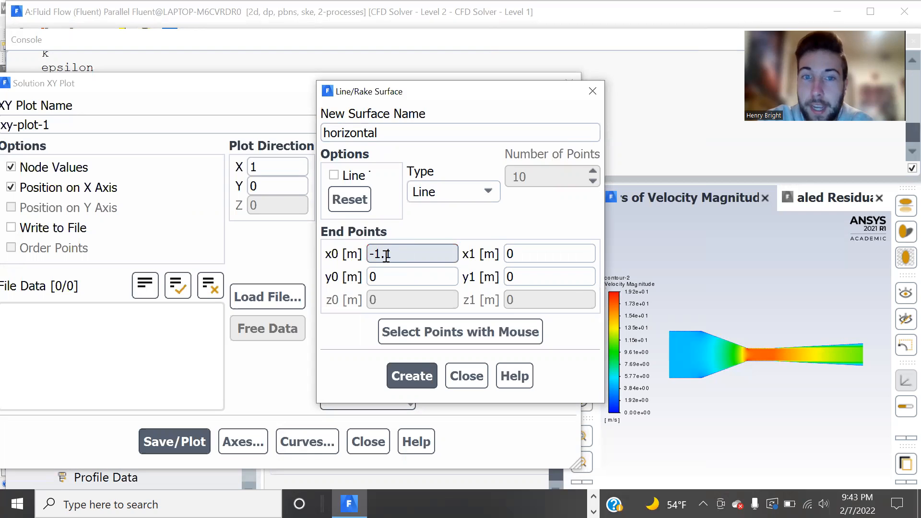
text(811)
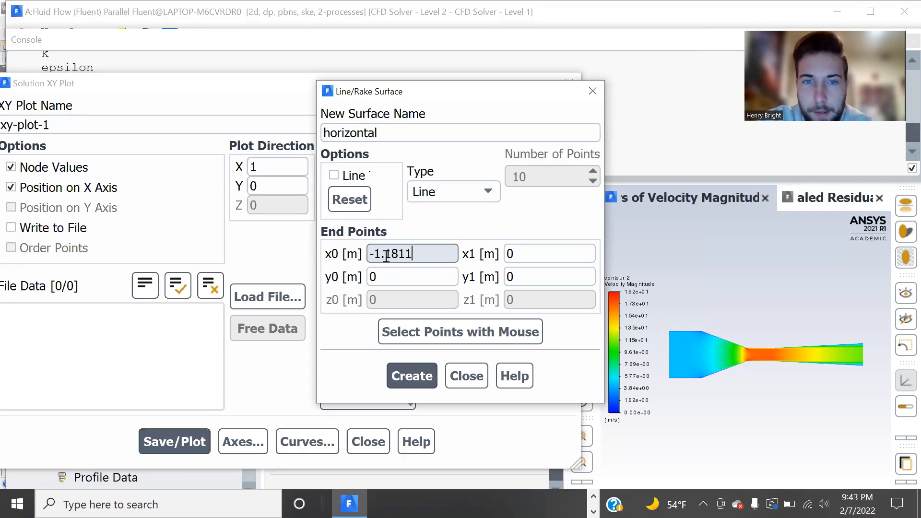
click(522, 254)
key(BackSpace)
text(1.)
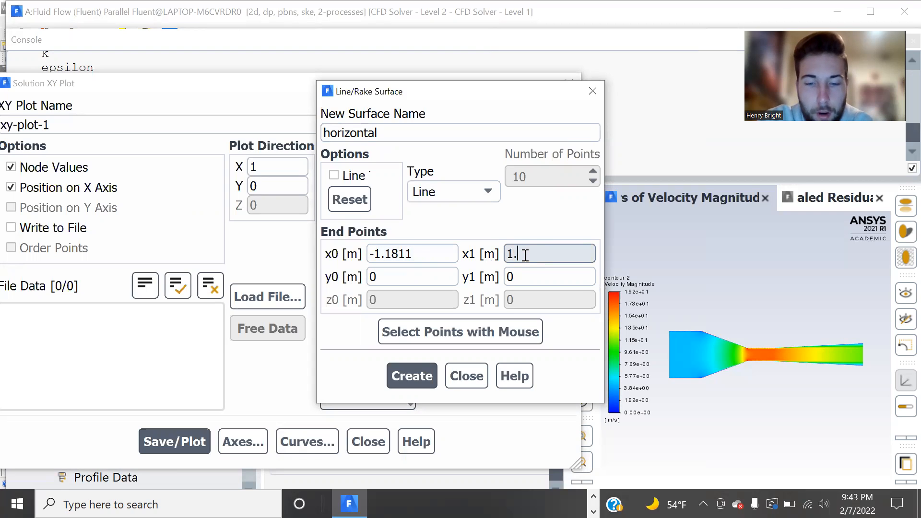
text(1811)
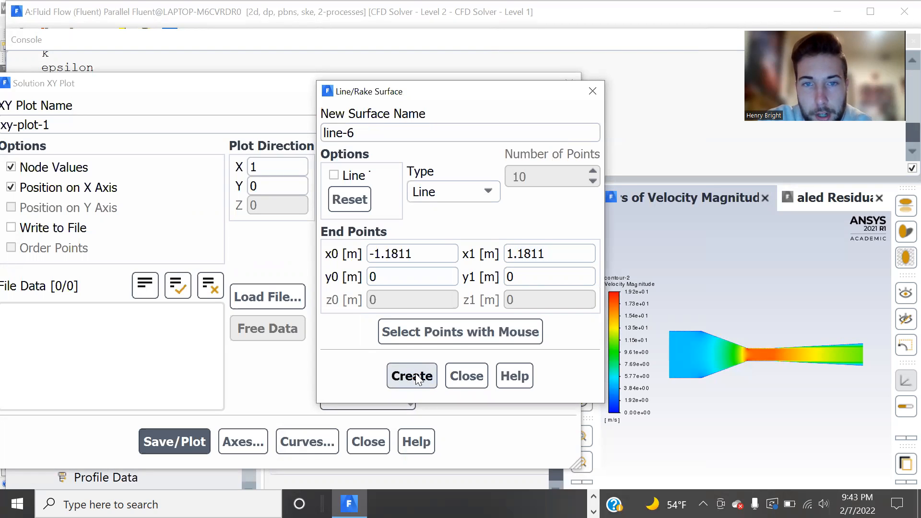
click(463, 375)
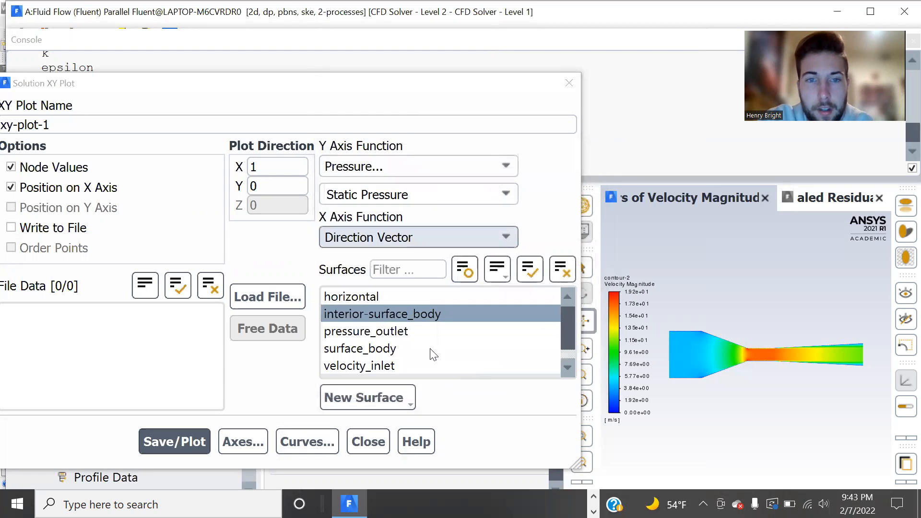
Step: Select only the horizontal line surface for xy-plot-1, then save and plot static pressure along it
click(355, 295)
double_click(382, 311)
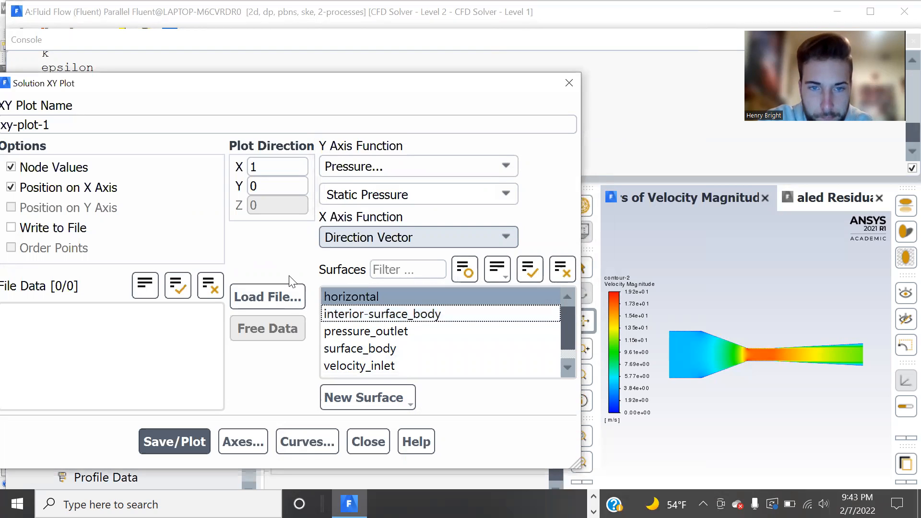
click(183, 437)
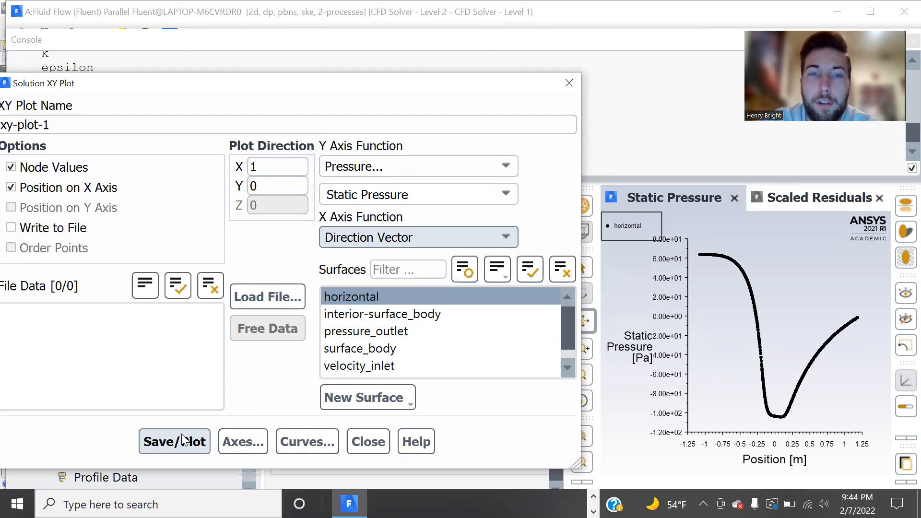
Step: Save and plot dynamic pressure, then total pressure, along the horizontal line in xy-plot-1
click(505, 194)
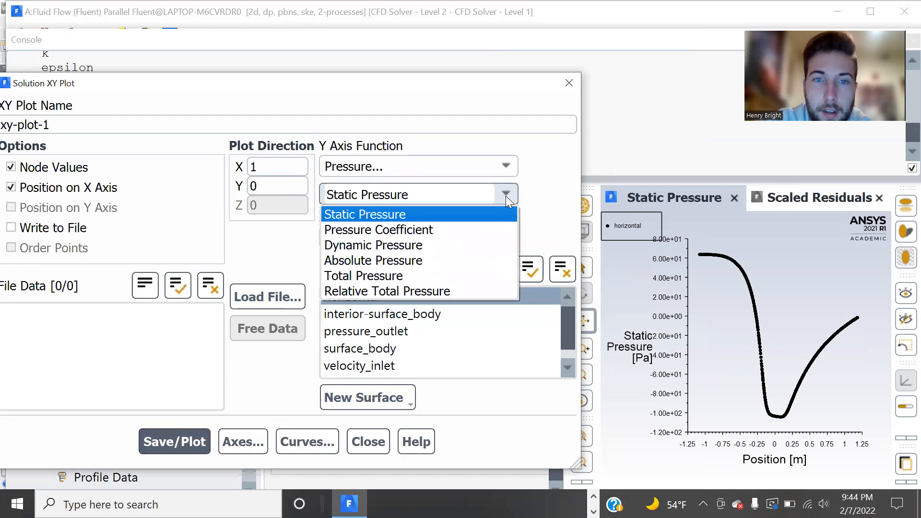
click(380, 244)
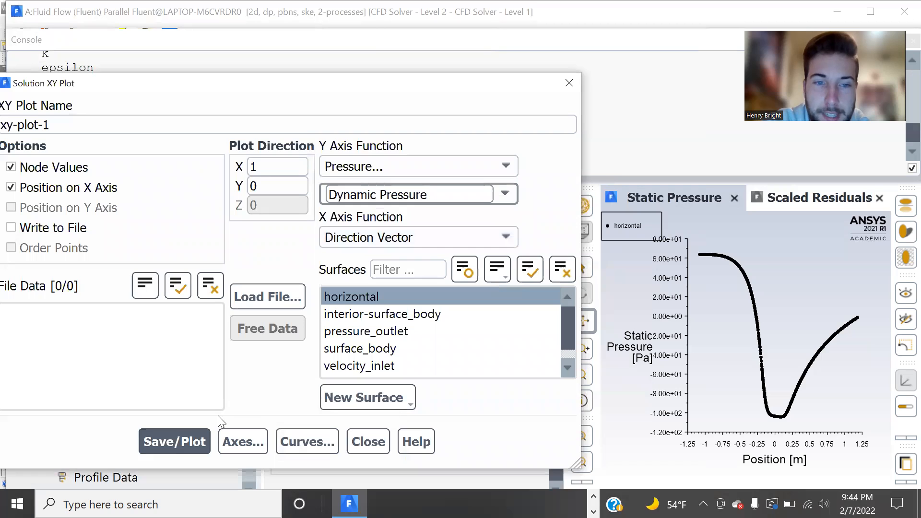
click(188, 442)
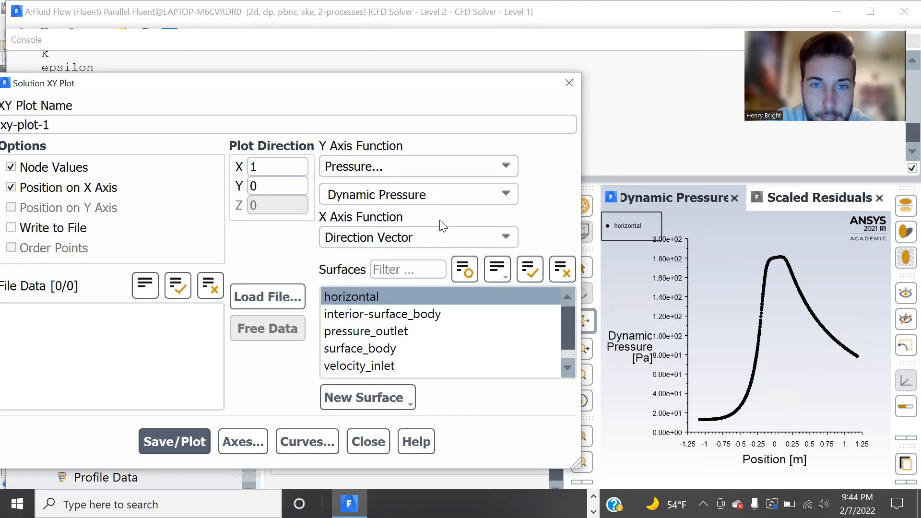
click(505, 193)
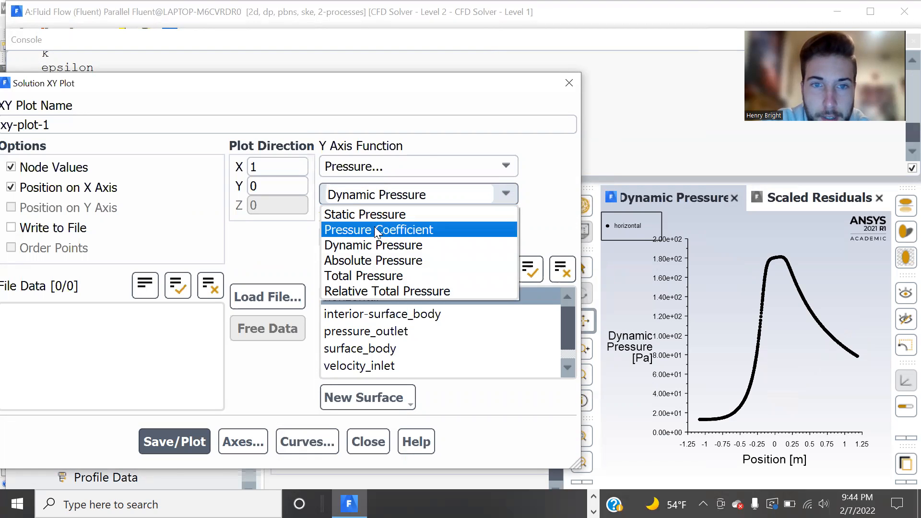
click(370, 275)
click(191, 442)
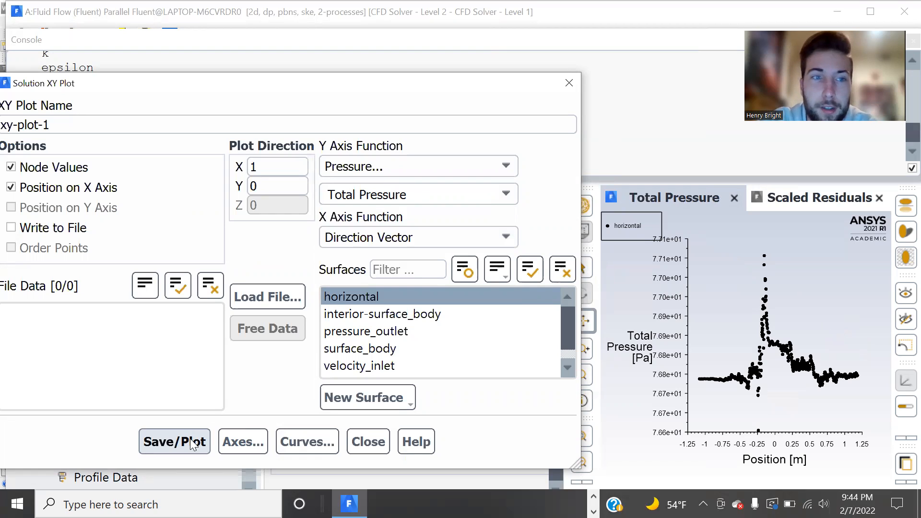
Step: Change the Y axis function of xy-plot-1 to Velocity Magnitude, leave file writing off, and plot it along the horizontal line
click(12, 228)
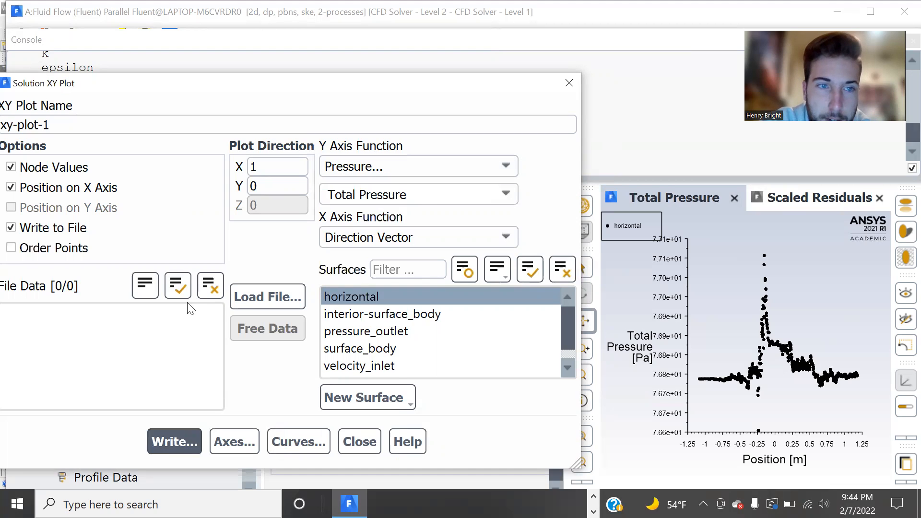
click(11, 228)
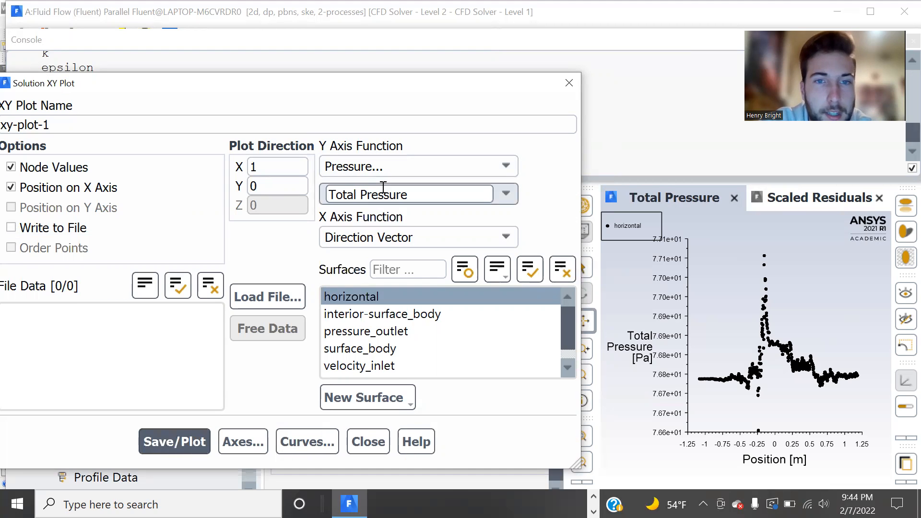
click(429, 163)
click(360, 219)
click(507, 194)
click(507, 194)
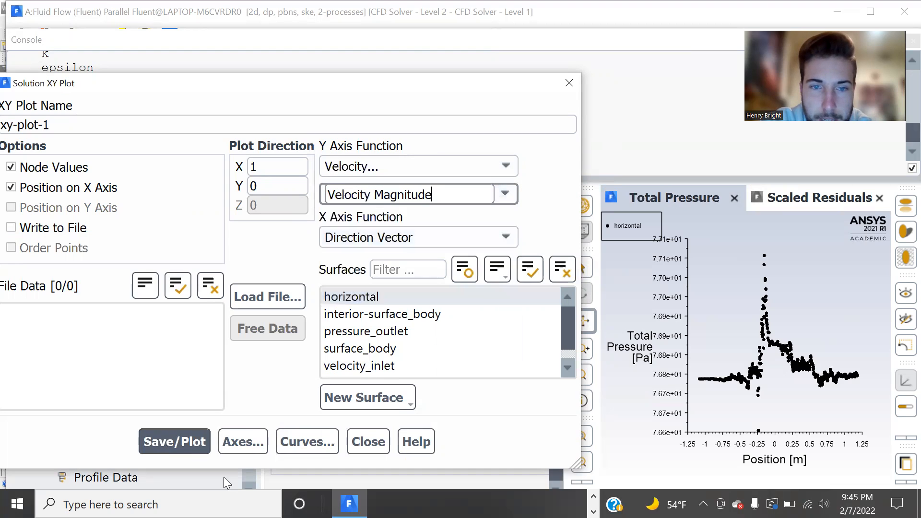
click(172, 448)
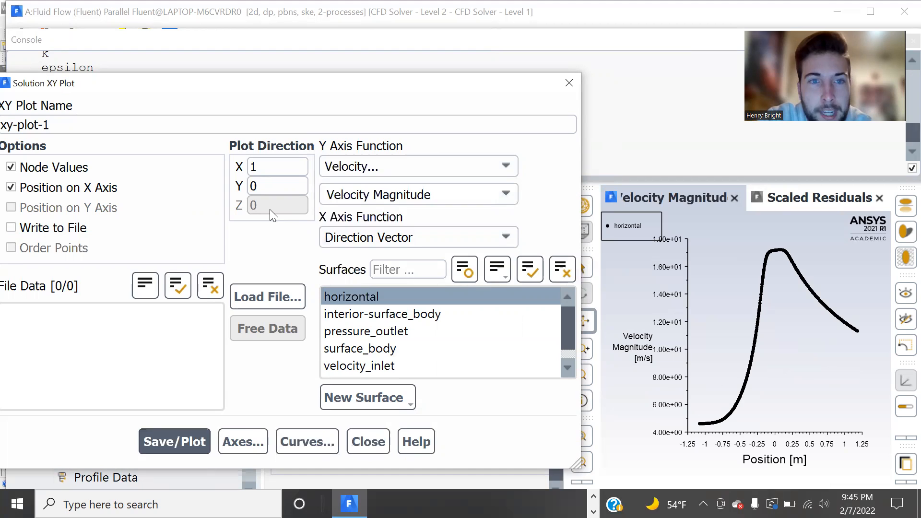
Step: Set the plot direction of xy-plot-1 to X = 0 and Y = 1
click(271, 166)
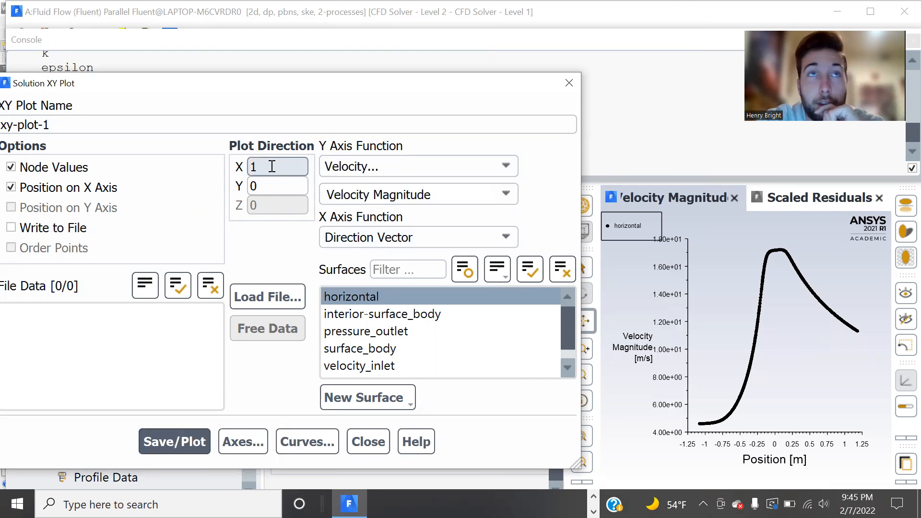
key(BackSpace)
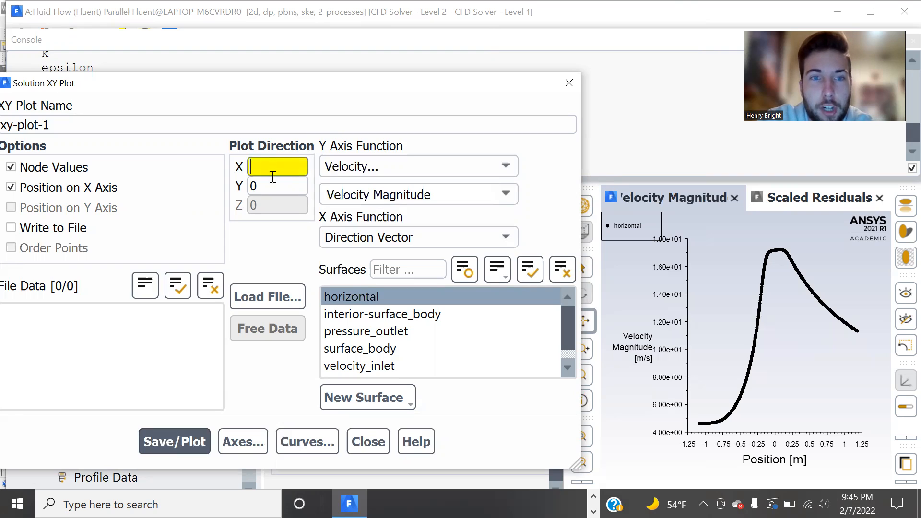
text(0)
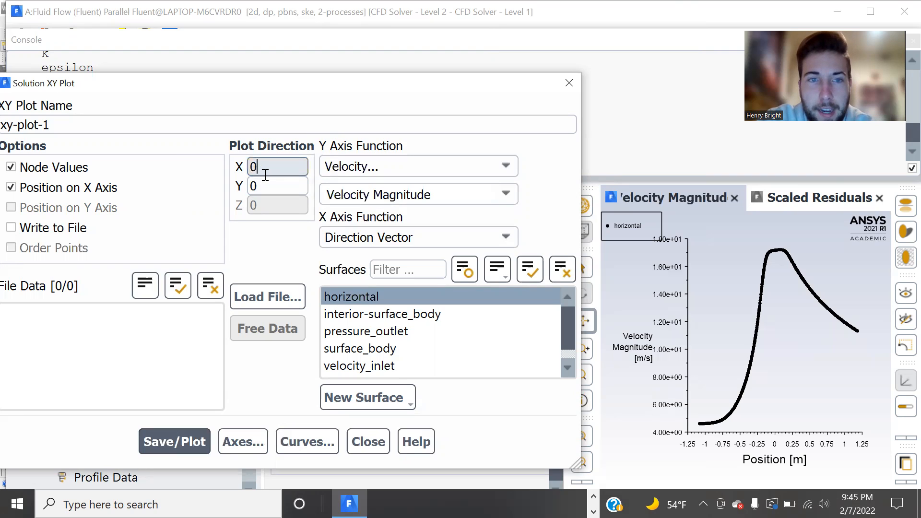
click(267, 186)
key(BackSpace)
text(1)
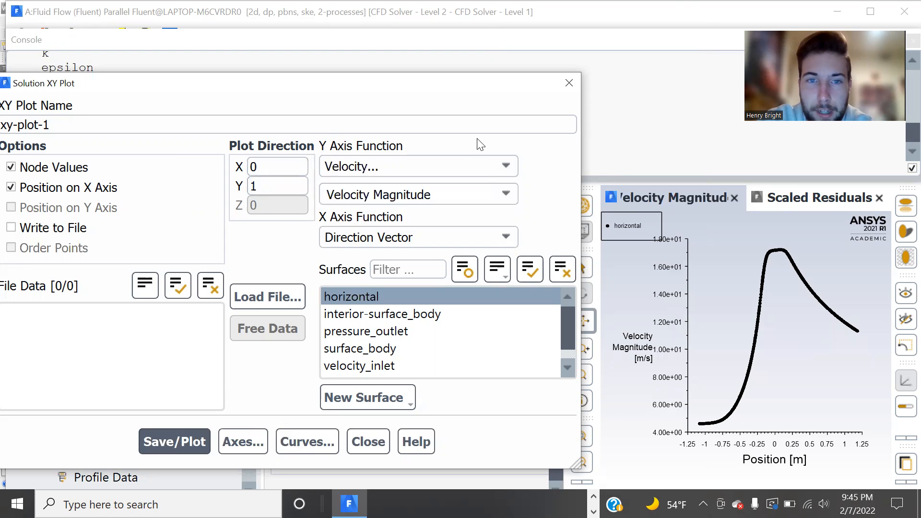
click(499, 163)
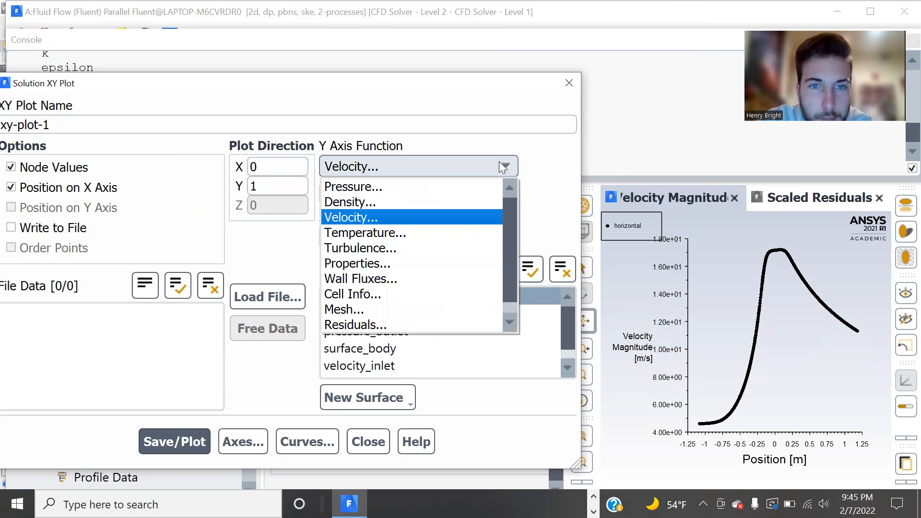
click(546, 165)
Step: Start a new line surface from the XY plot setup and name it vertical
click(361, 395)
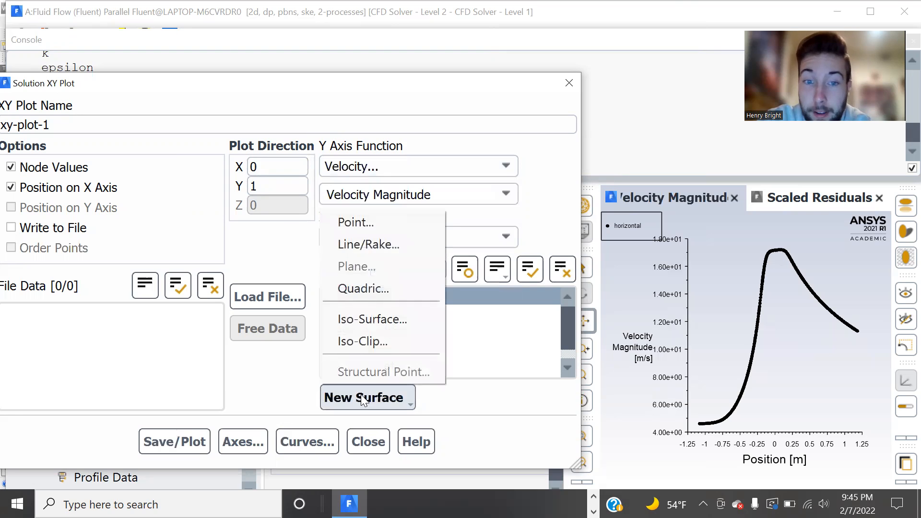
click(340, 243)
click(367, 135)
key(BackSpace)
key(BackSpace)
key(BackSpace)
key(BackSpace)
key(BackSpace)
key(BackSpace)
text(v)
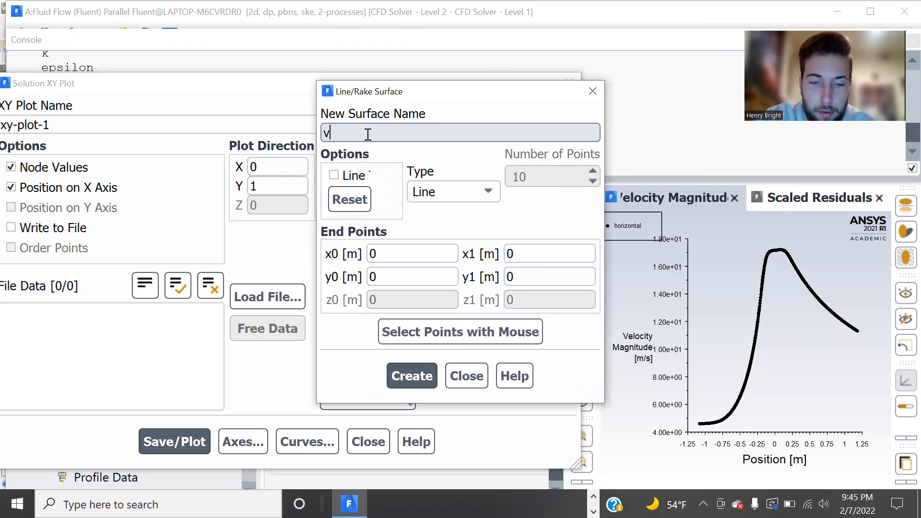
text(ertical)
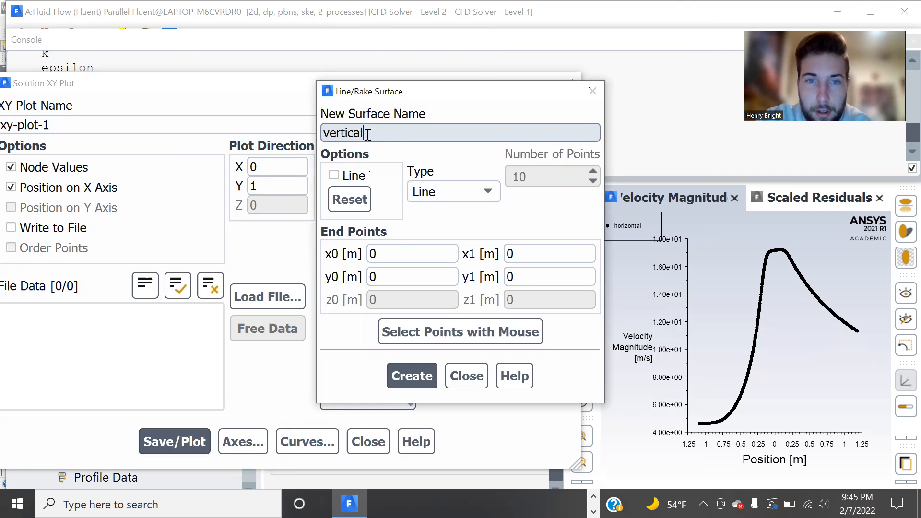
Step: Set the vertical line's end points to y0 = -0.0762 m and y1 = 0.0762 m, and create the surface
click(391, 283)
key(BackSpace)
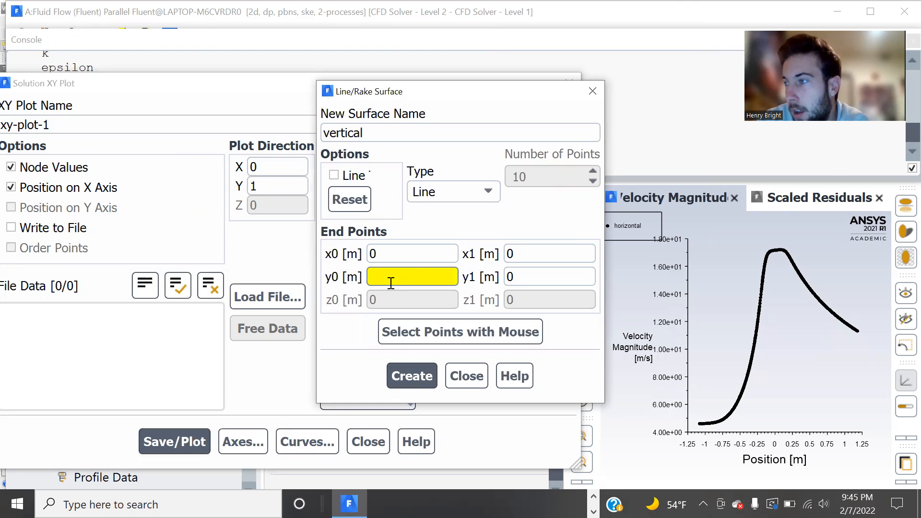
text(-0.)
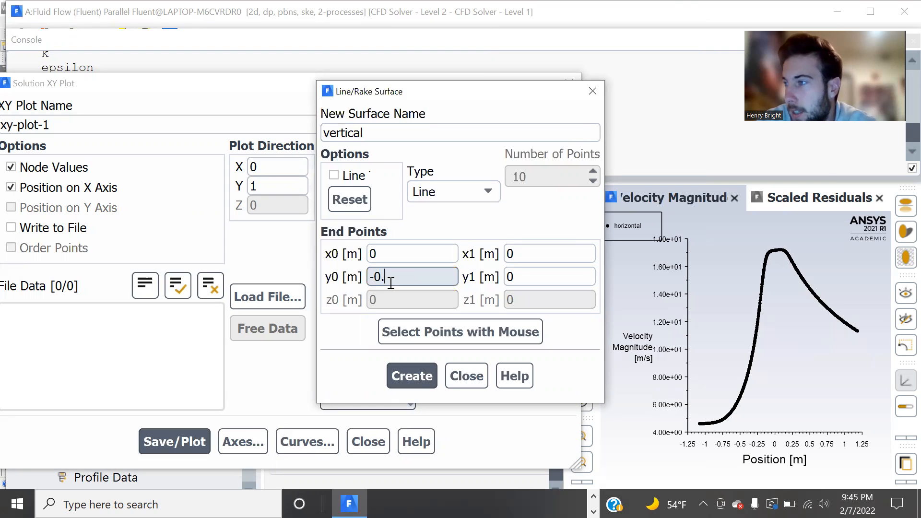
text(07)
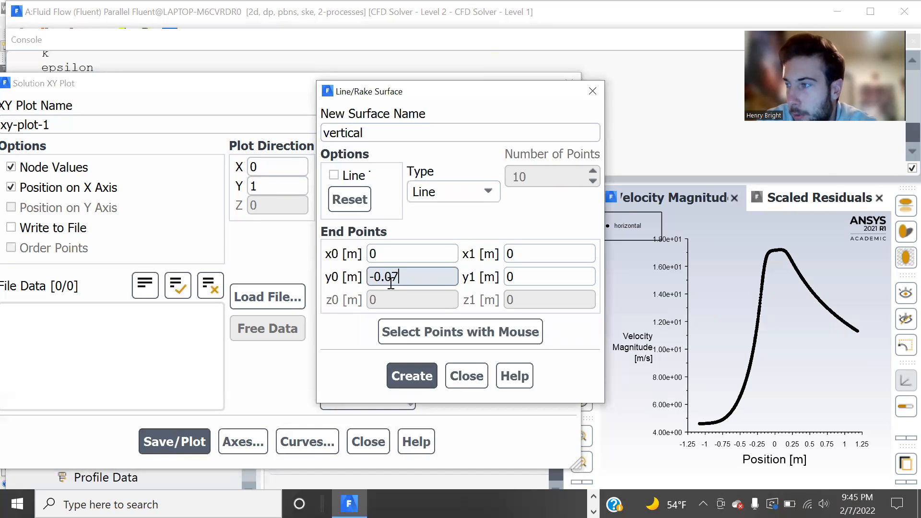
text(62)
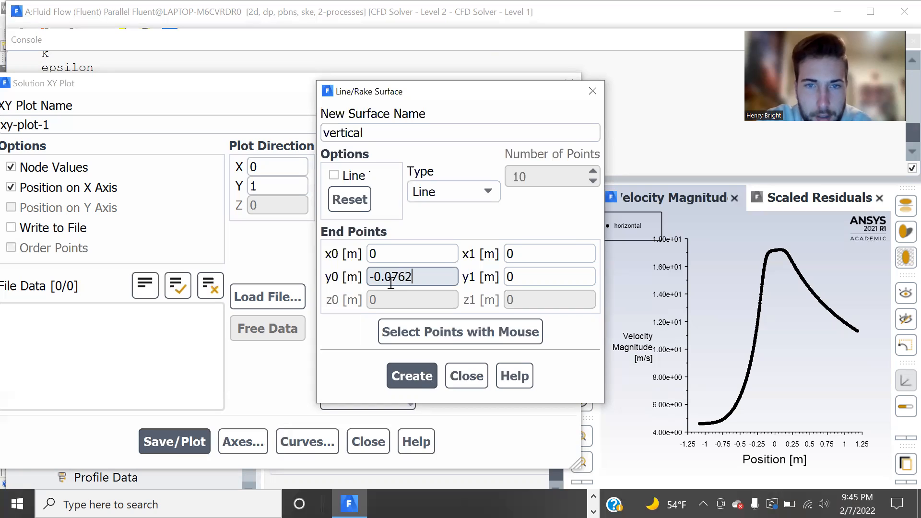
click(524, 277)
key(BackSpace)
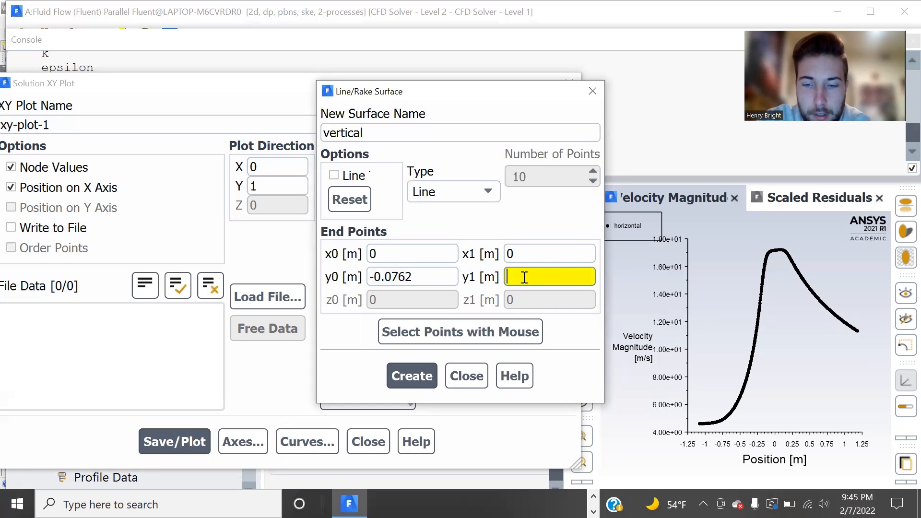
text(0.0762)
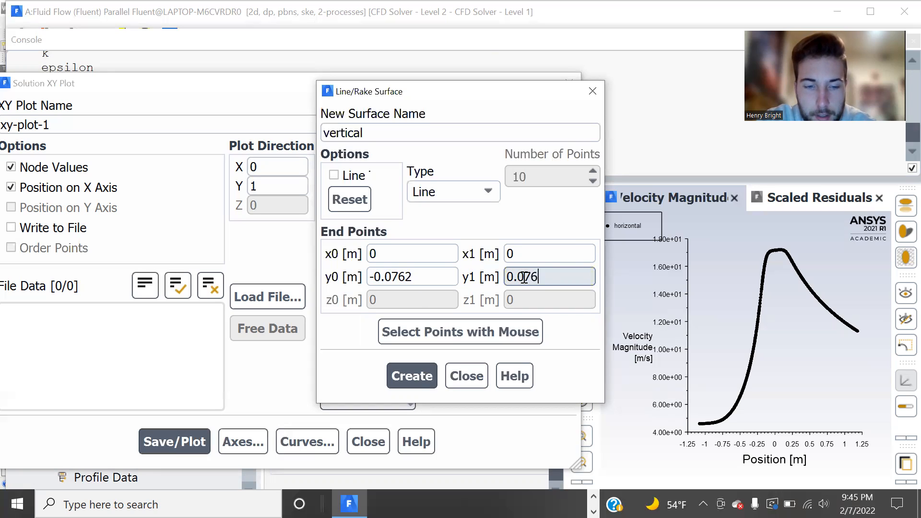
click(423, 368)
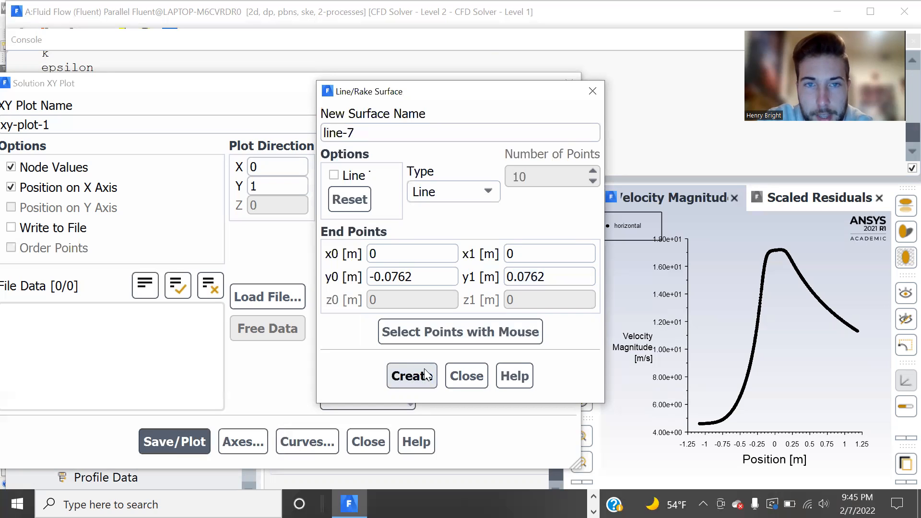
click(466, 375)
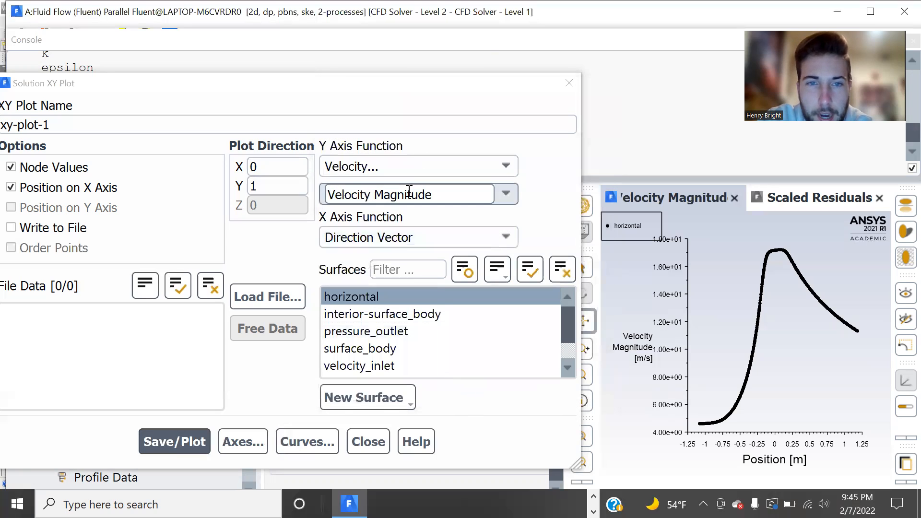
Step: Select only the vertical line surface for xy-plot-1, save and plot velocity magnitude along it, and close the plot setup
click(342, 302)
scroll(342, 304, down, 1)
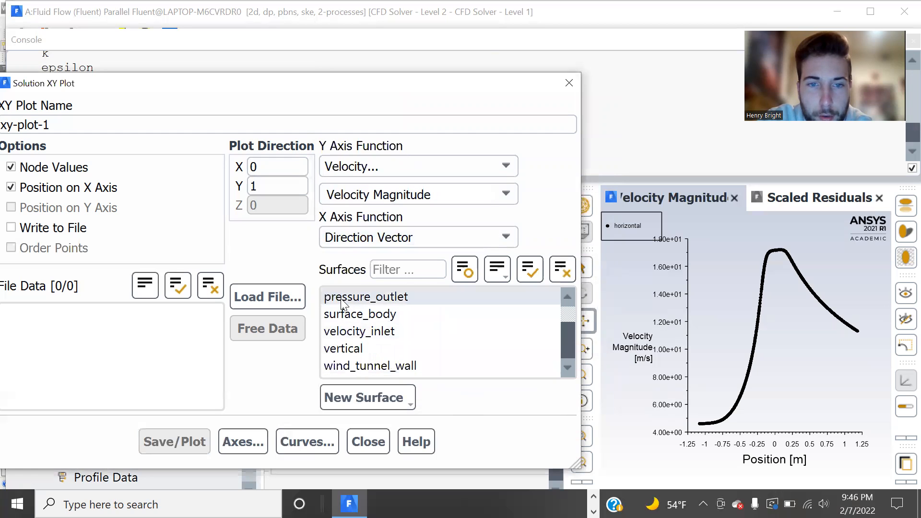
click(344, 348)
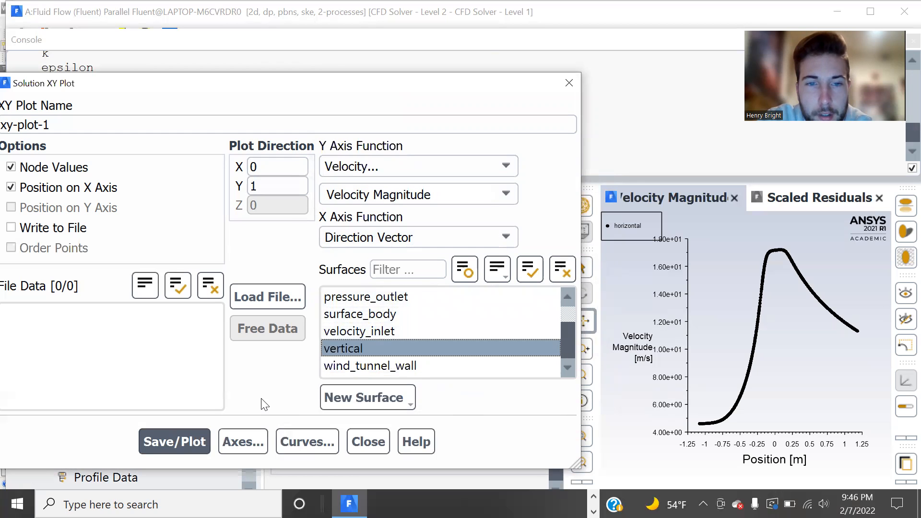
click(183, 439)
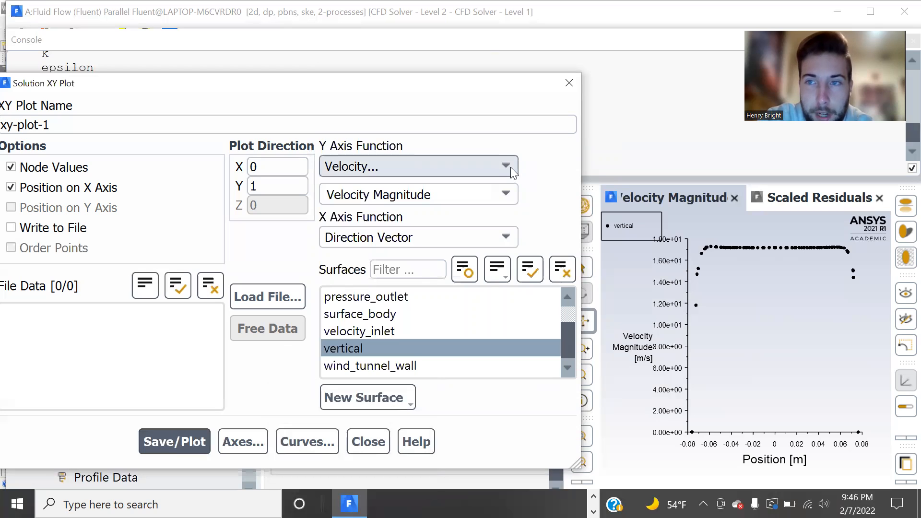
click(364, 440)
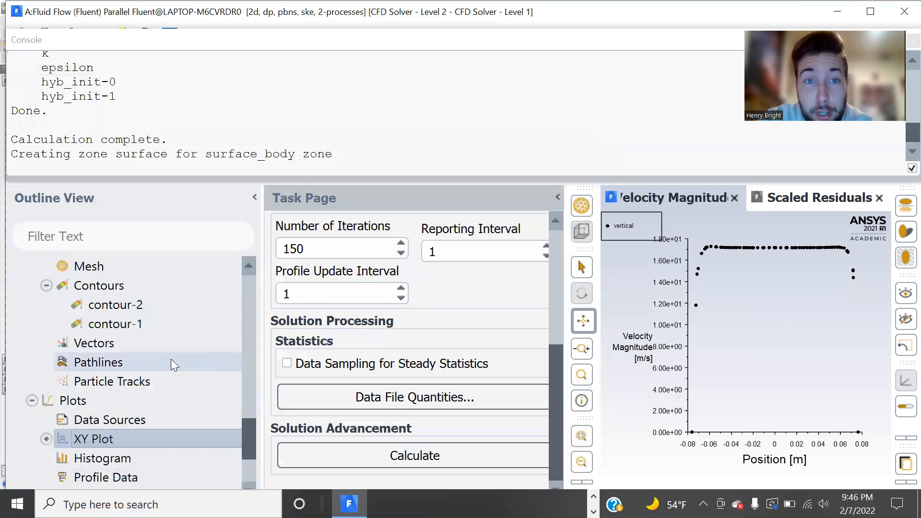
Step: Open the setup for another new XY plot from the results outline
scroll(171, 358, down, 3)
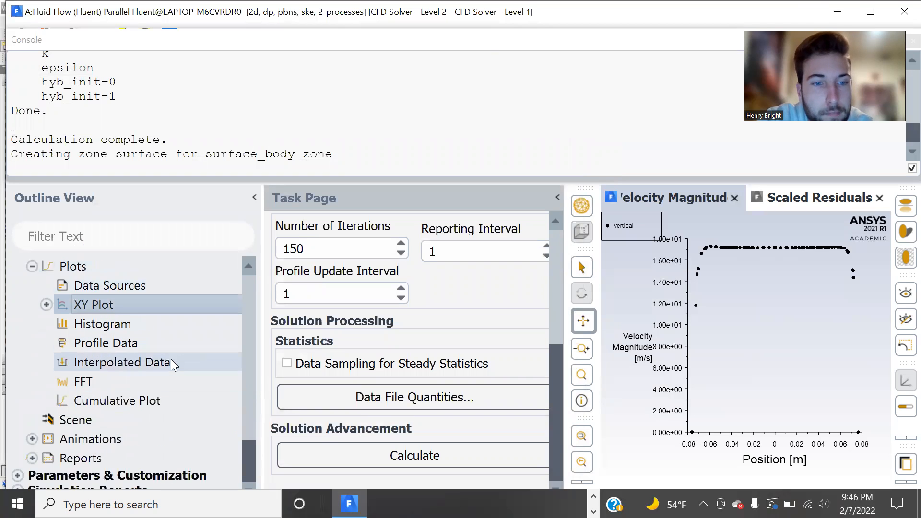
scroll(171, 363, up, 2)
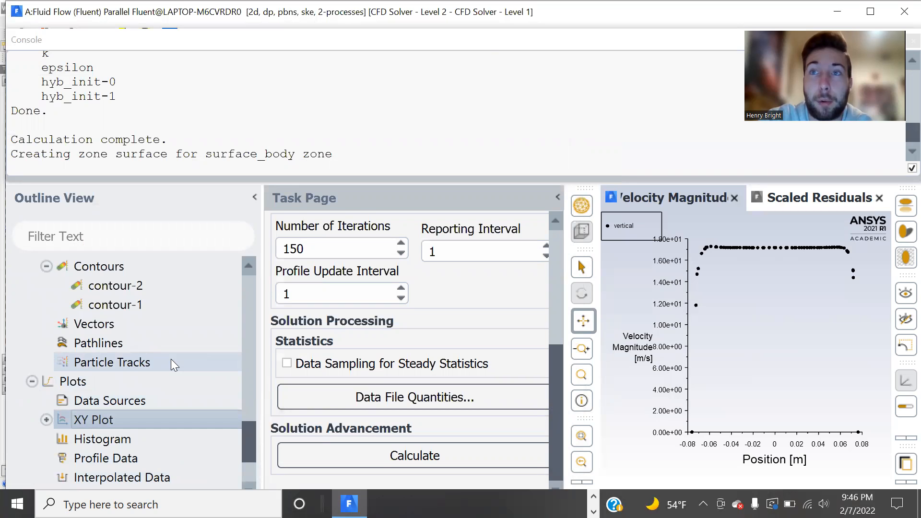
double_click(121, 420)
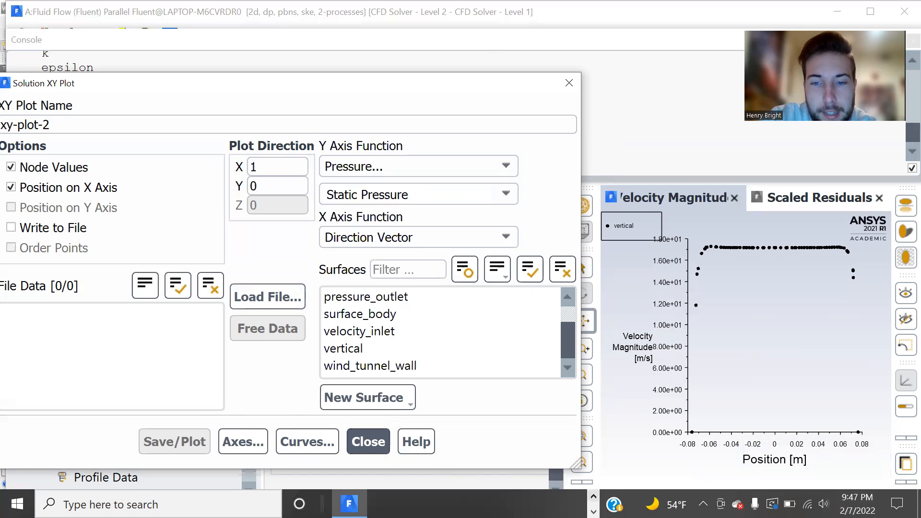
Step: Switch to the 50Hzcalibrate2 workbook in Excel and examine the 10Hz case's inlet-outlet pressure difference in cell F5
click(593, 496)
mouse_move(457, 504)
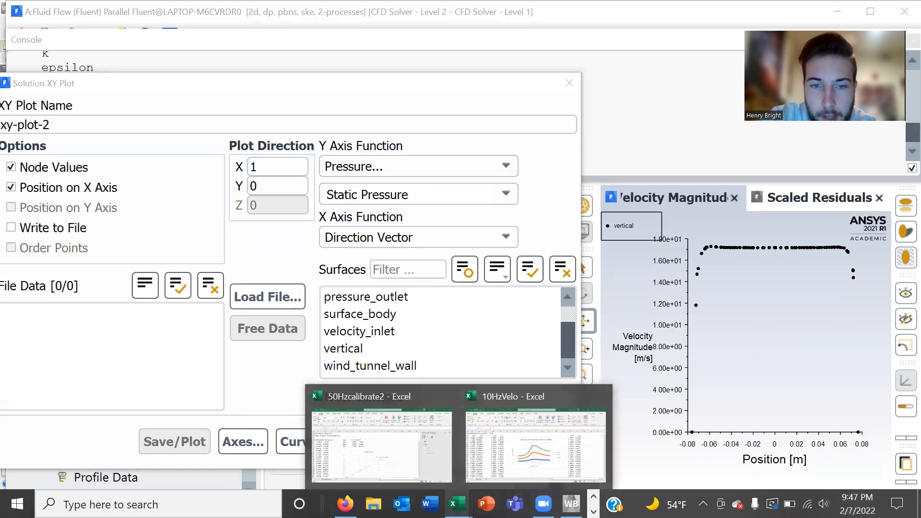
click(400, 431)
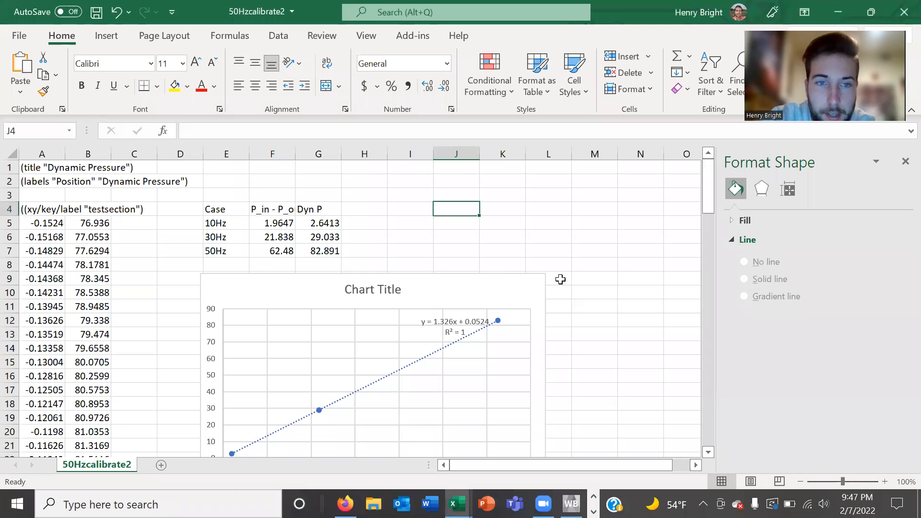
click(273, 224)
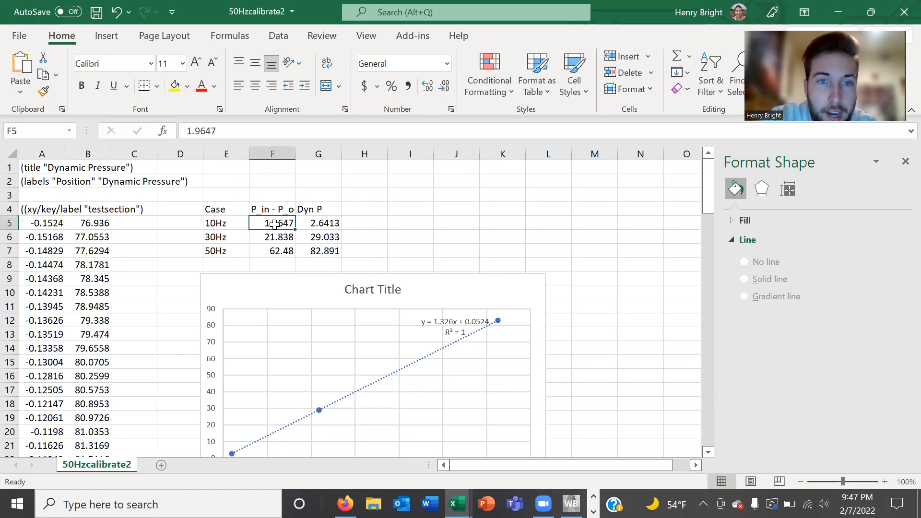
Step: Examine the dynamic pressure values beside the inlet-outlet pressure differences and the calibration chart with its linear trendline
click(330, 223)
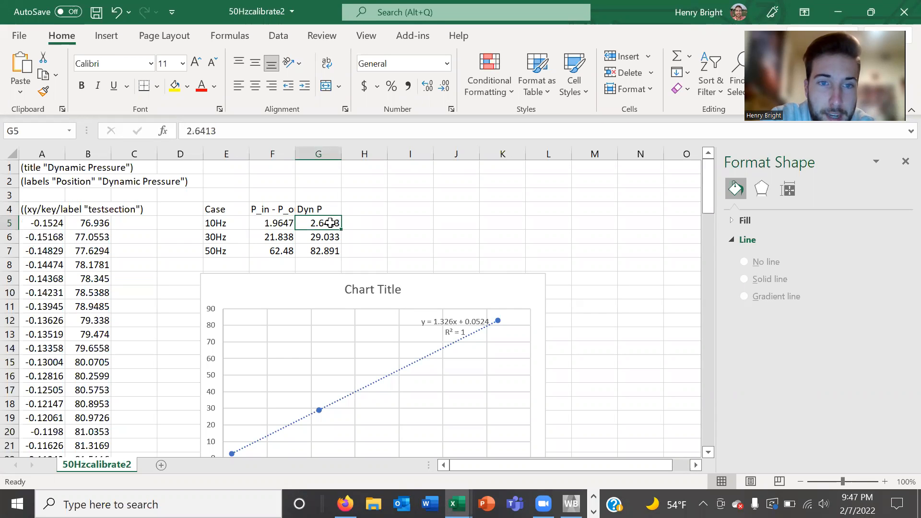
click(277, 207)
click(335, 206)
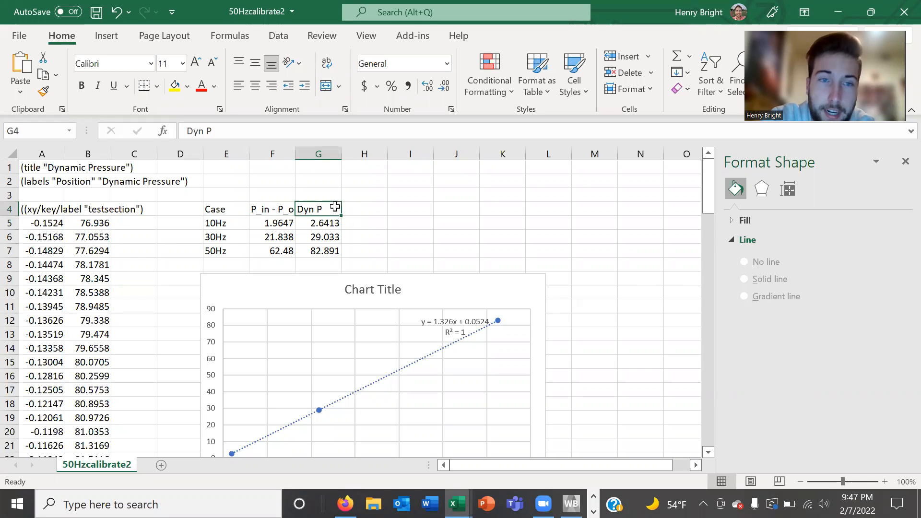
click(371, 221)
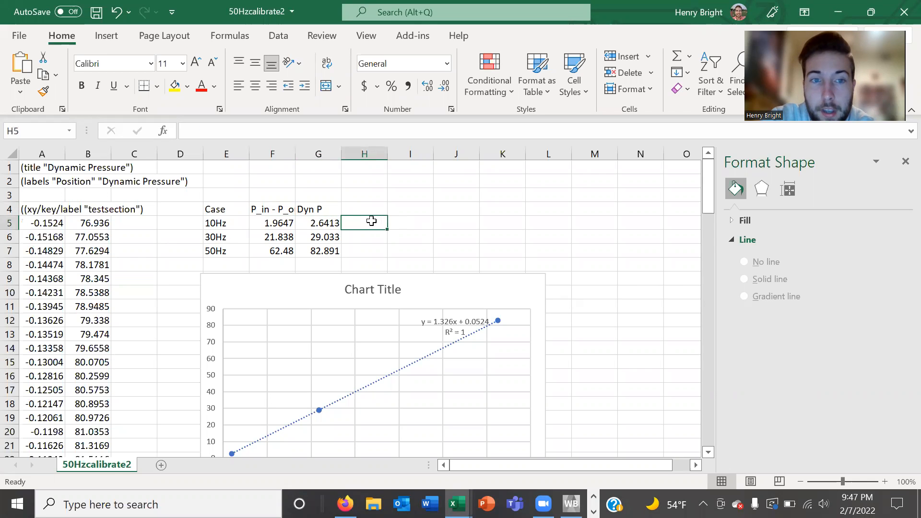
scroll(371, 220, down, 3)
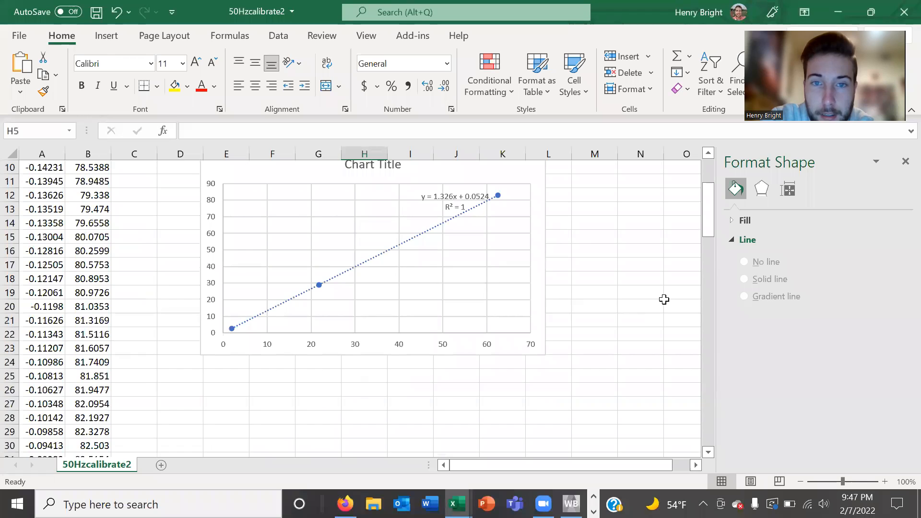
scroll(664, 299, up, 1)
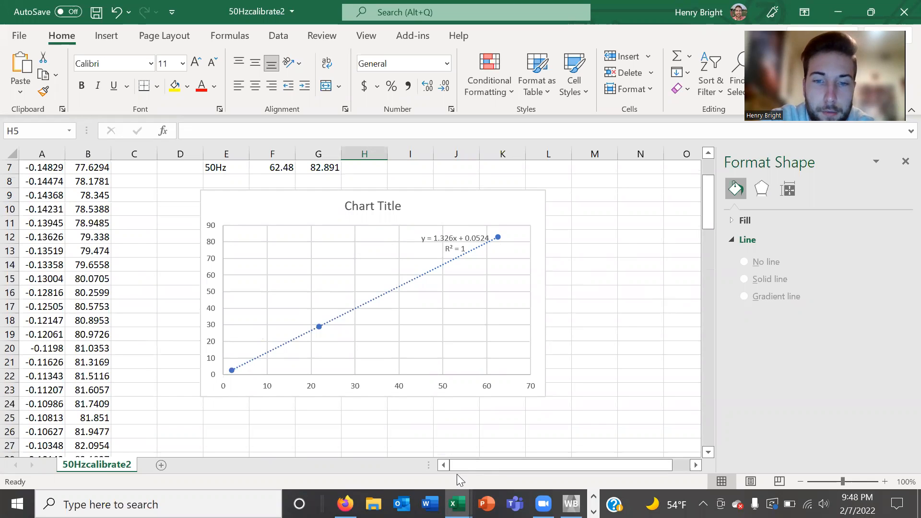
Step: Switch to the 10HzVelo workbook and examine the horizontal centreline position and velocity columns for the 10Hz and 30Hz cases
mouse_move(456, 504)
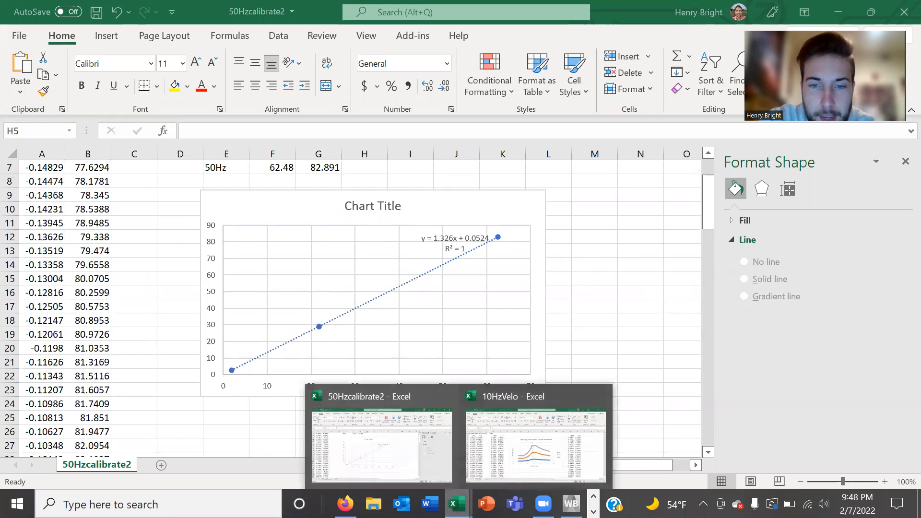
click(511, 455)
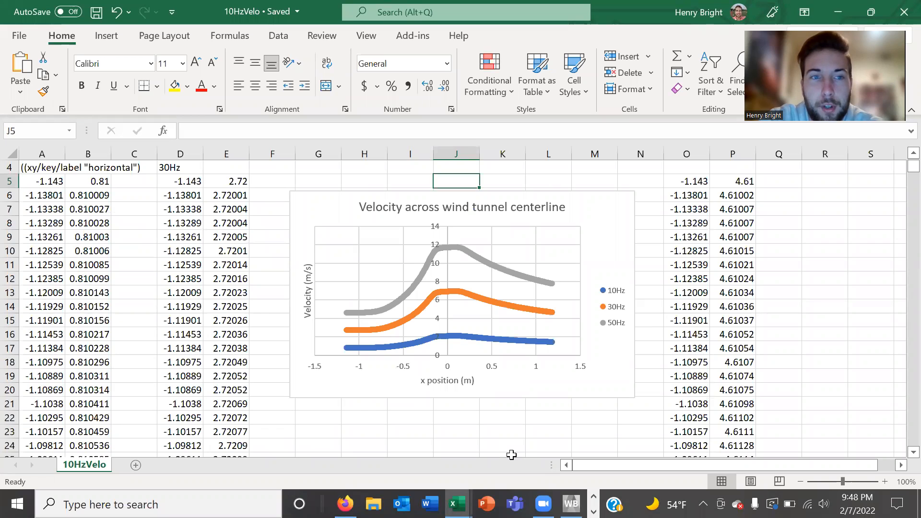
drag(35, 167, 103, 308)
click(148, 219)
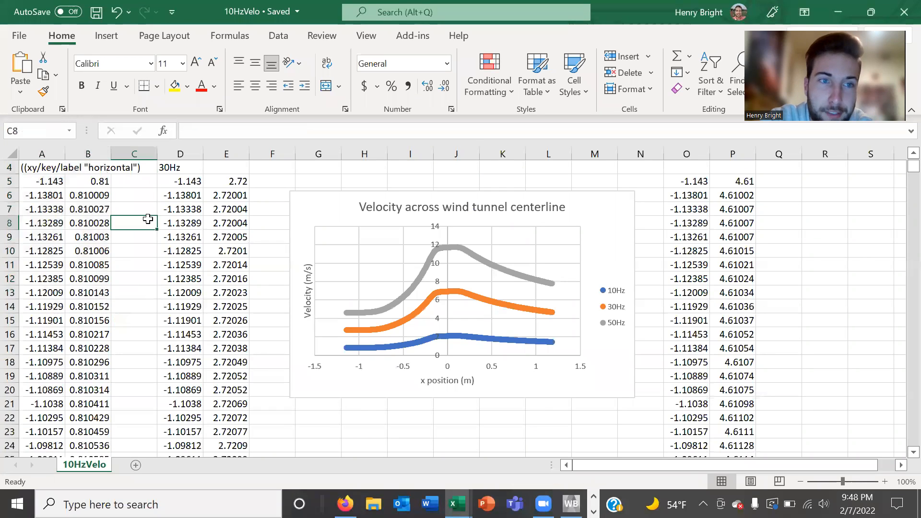
scroll(78, 212, up, 1)
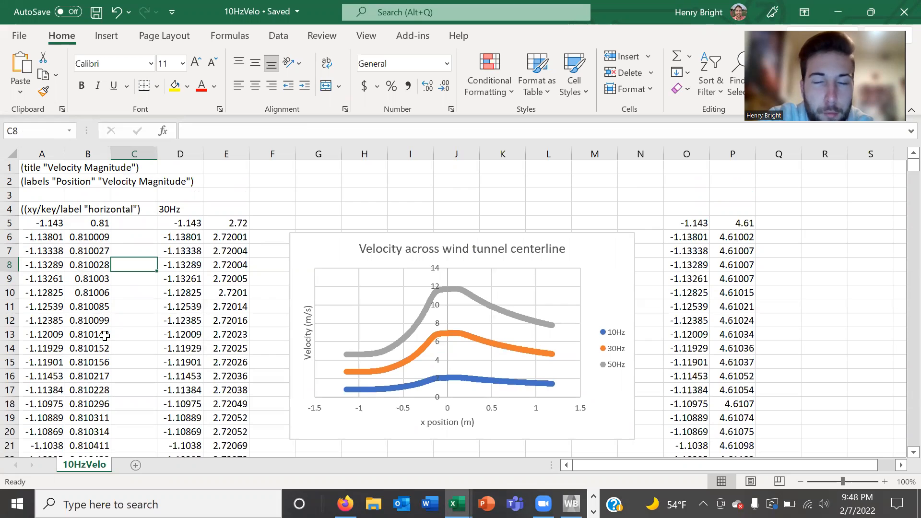
click(41, 223)
click(86, 235)
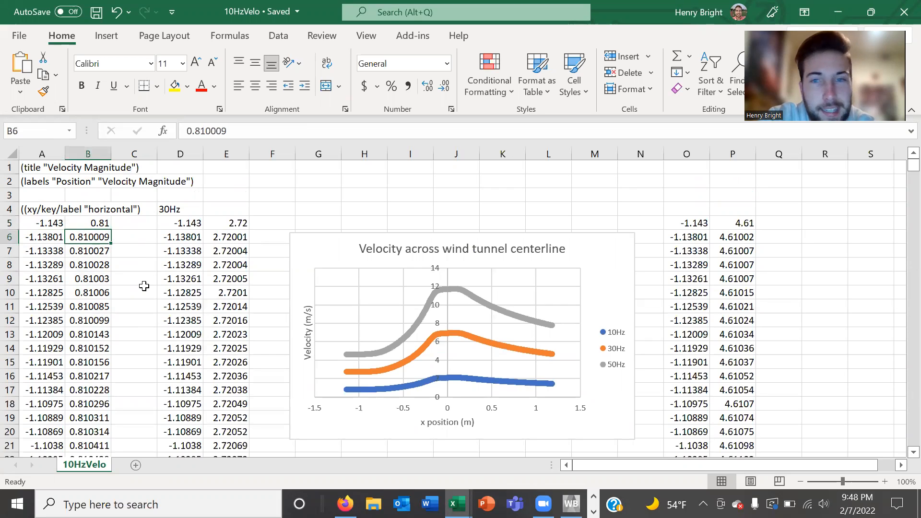
click(209, 251)
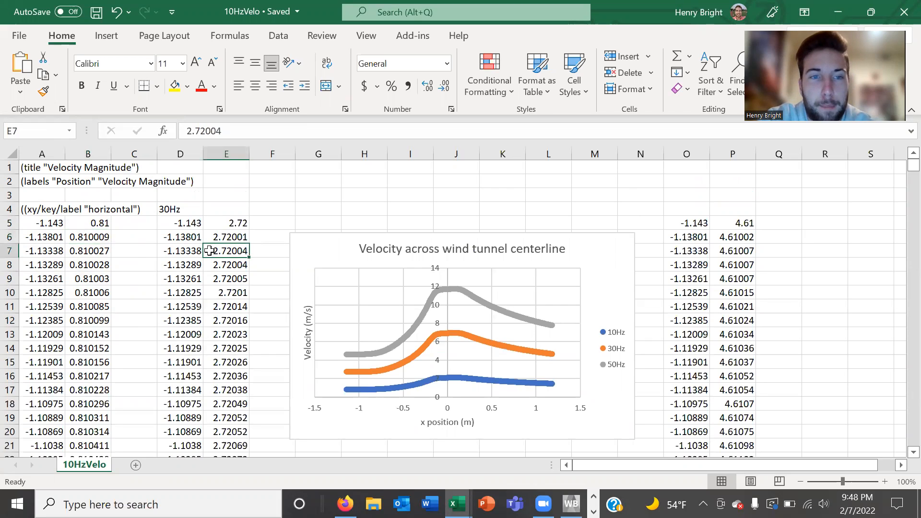
click(176, 207)
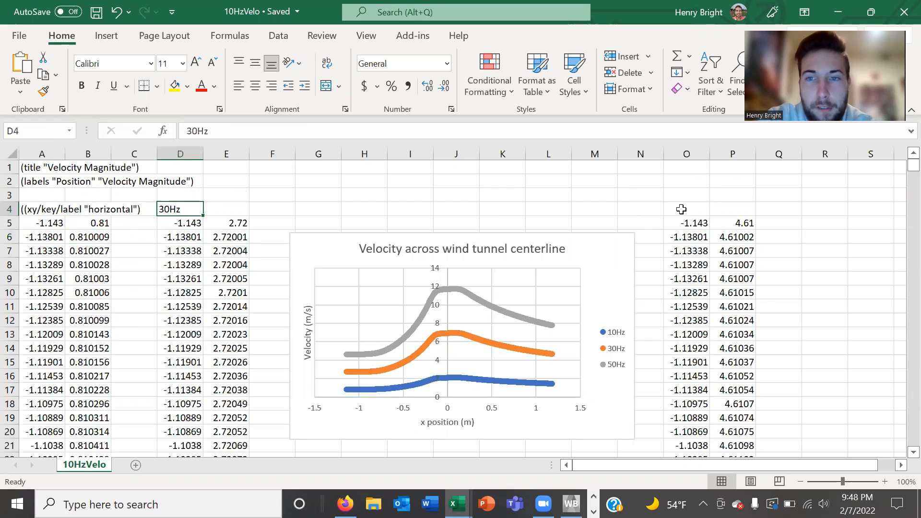
Step: Label the third velocity data set by entering 50Hz in cell O4 above its position column
click(683, 209)
text(50Hz)
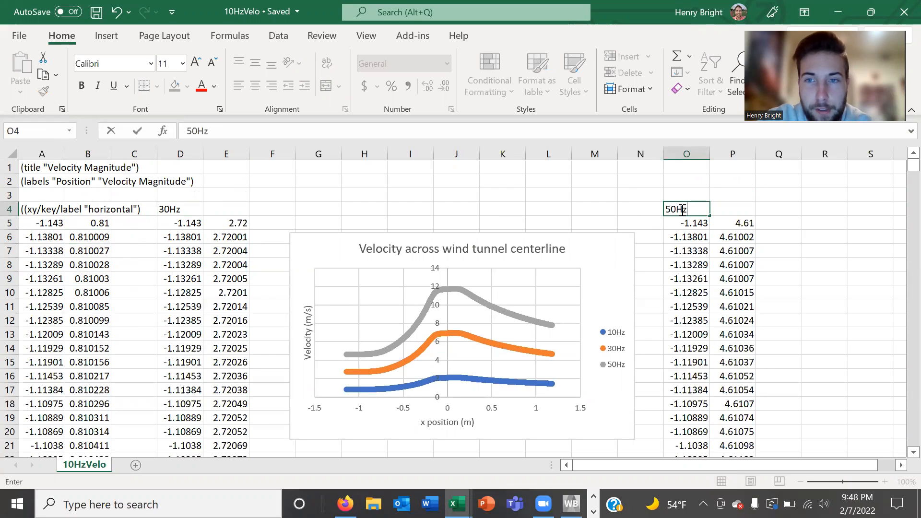
key(Return)
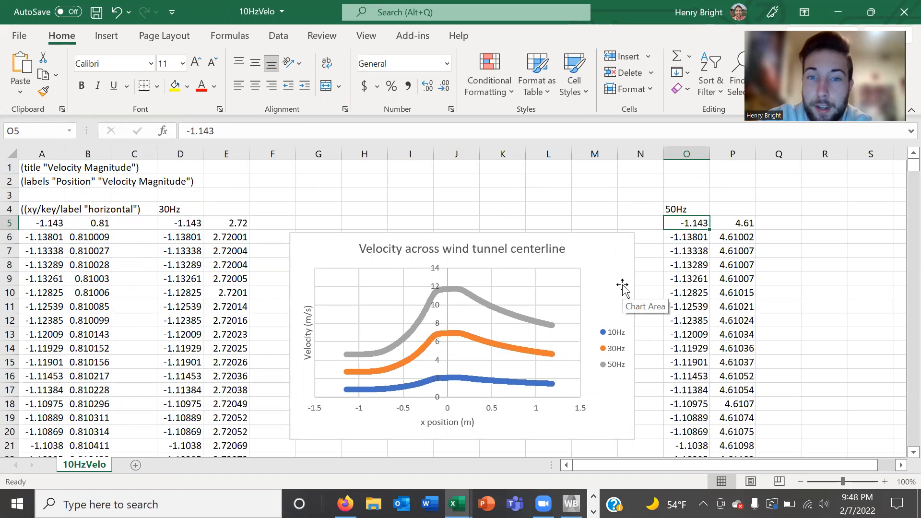
Step: Examine the "Velocity across wind tunnel centerline" chart comparing the 10Hz, 30Hz and 50Hz curves
click(614, 304)
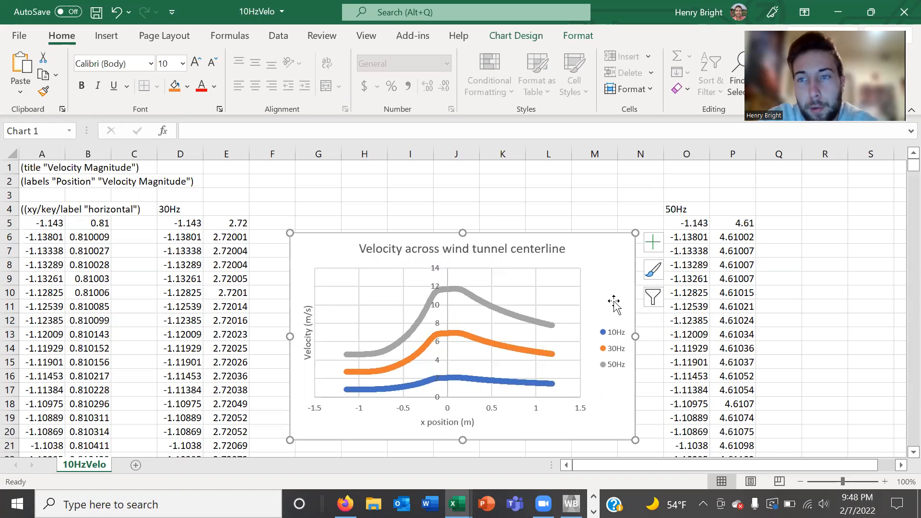
click(420, 191)
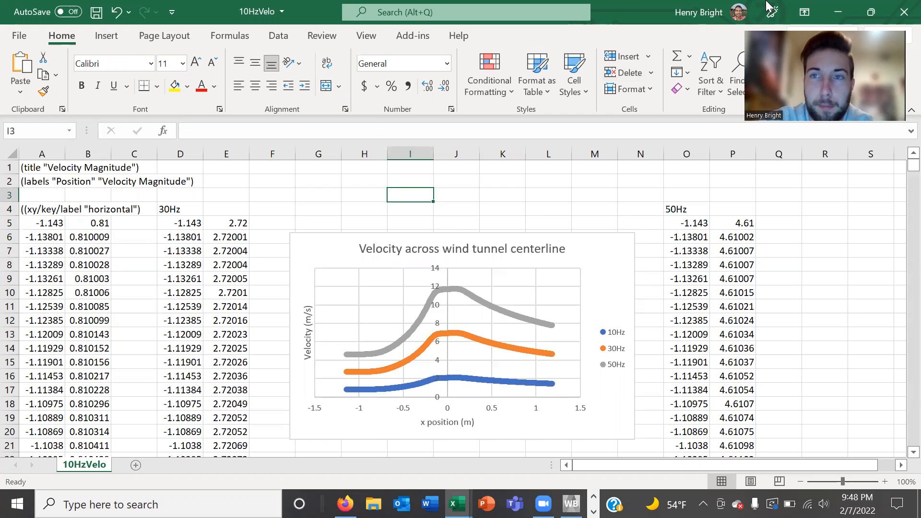
click(722, 13)
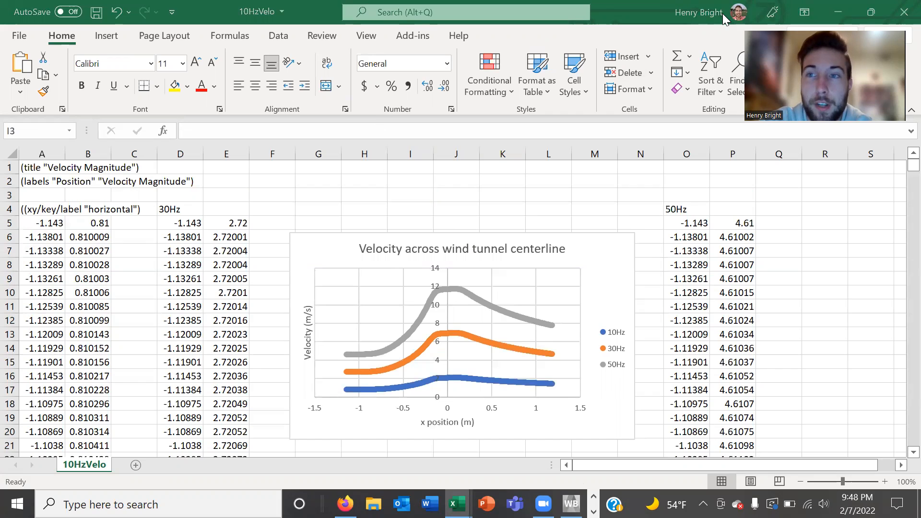